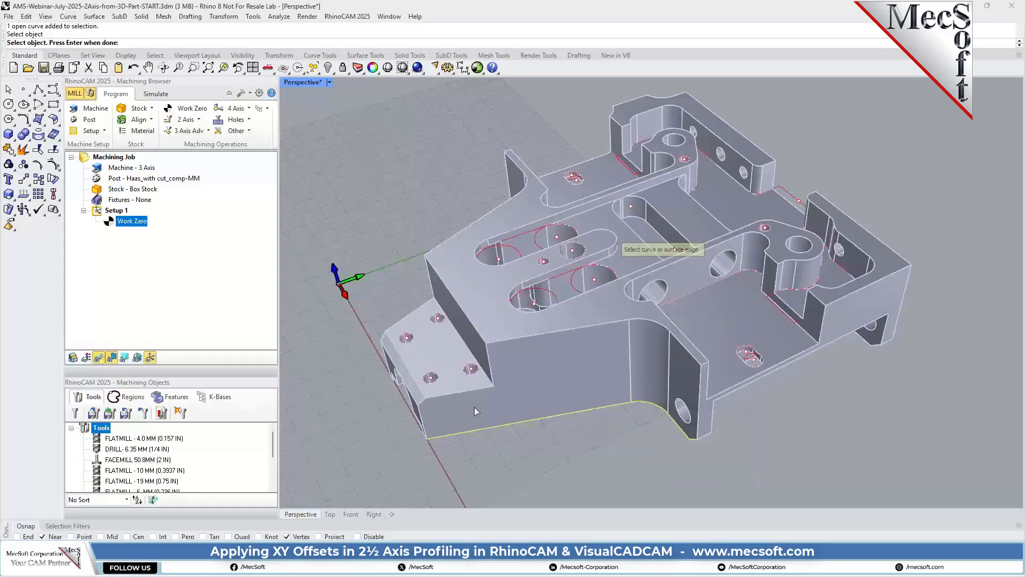
Add the matching open curve along the part's opposite bottom side as a second drive region and finish the region selection.
right_click_drag(477, 410, 652, 404)
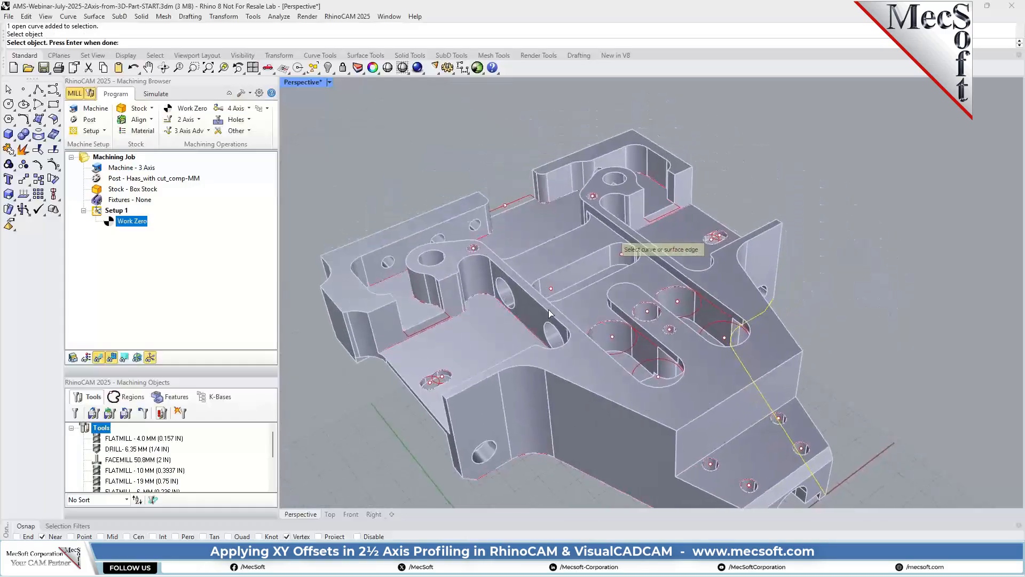
scroll(621, 442, "down", 3)
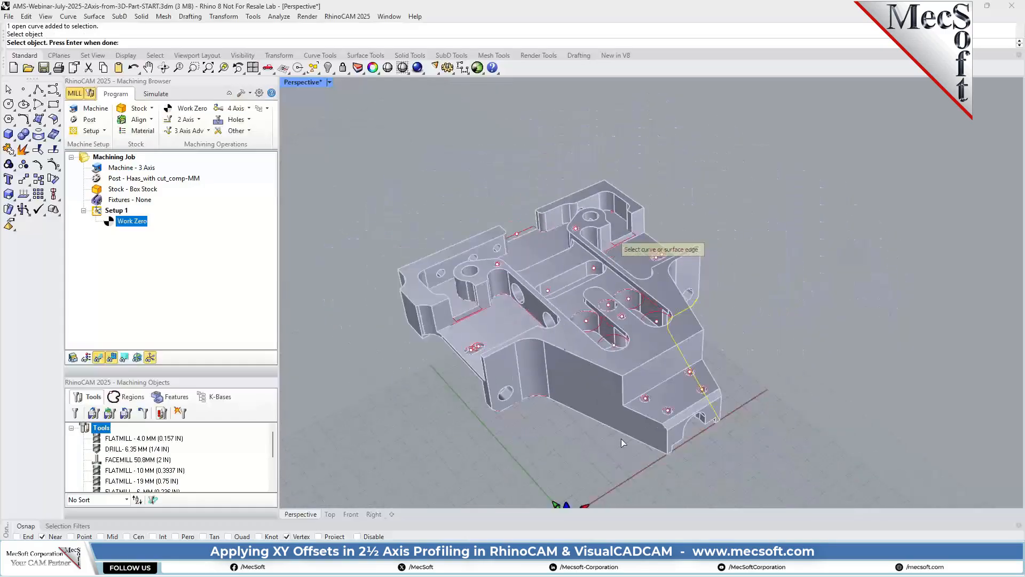
left_click(539, 395)
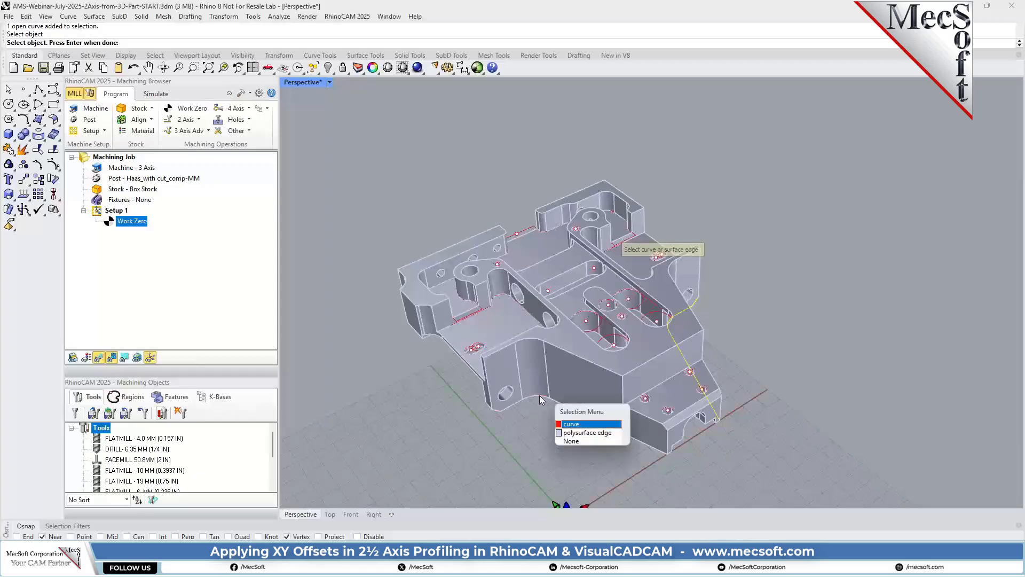
left_click(580, 424)
right_click_drag(788, 373, 652, 364)
scroll(628, 338, "up", 3)
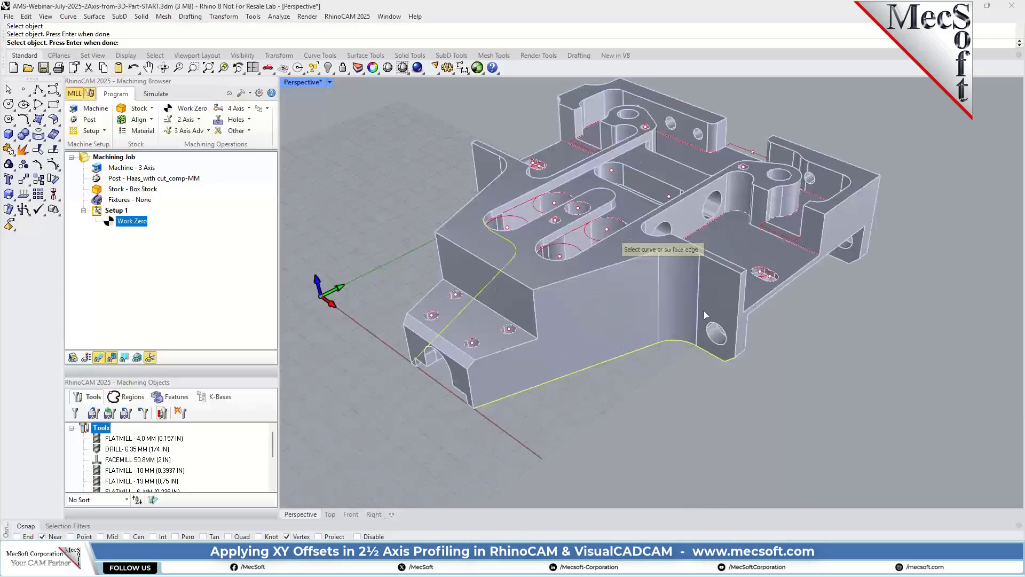
scroll(691, 319, "up", 3)
scroll(687, 318, "up", 2)
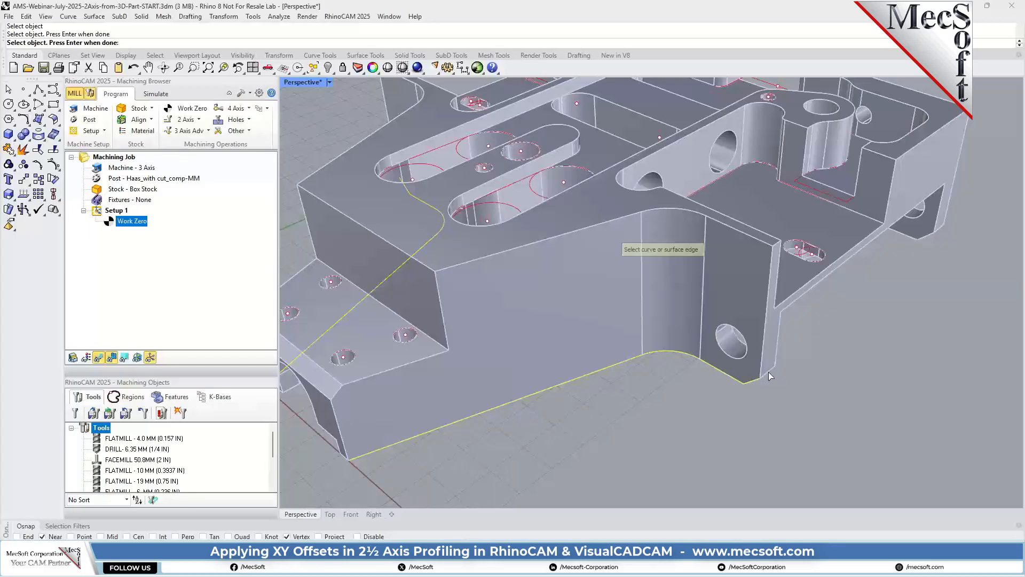
mouse_move(757, 402)
right_mouse_down()
mouse_move(709, 375)
mouse_move(677, 418)
mouse_move(747, 415)
right_mouse_up()
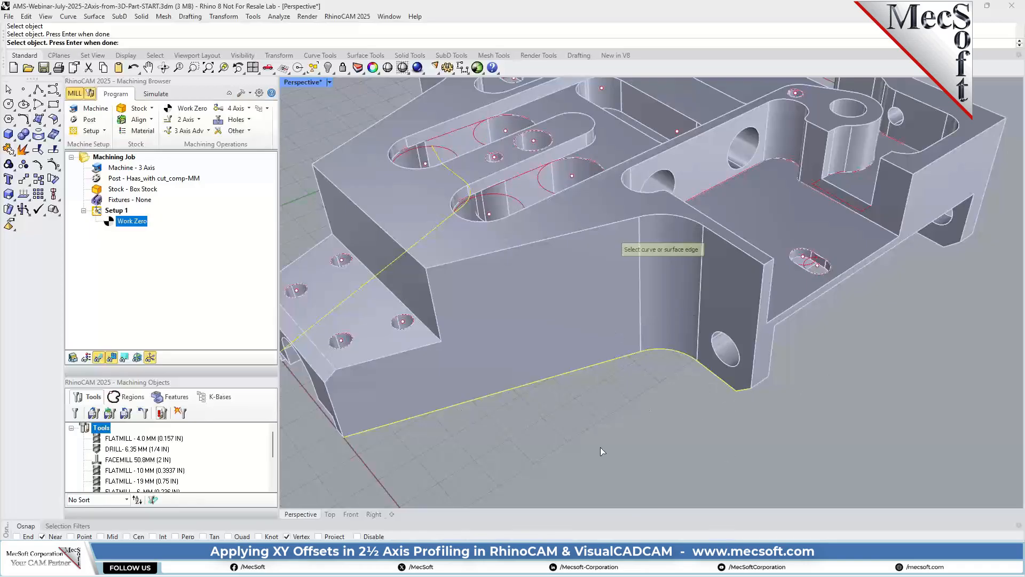
key("Return")
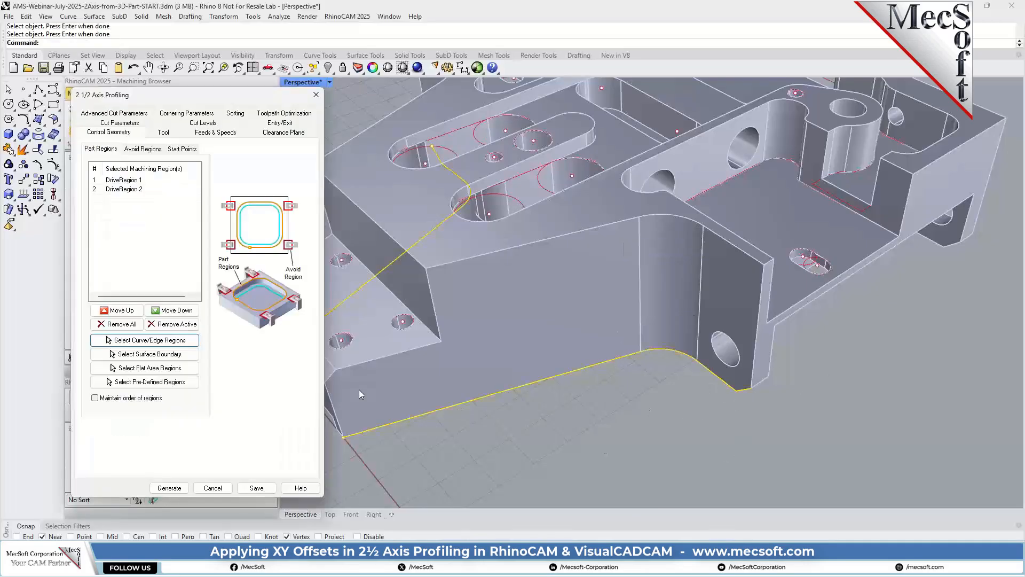
Assign the FLATMILL - 19 MM (0.75 IN) tool to the profiling operation and review its feeds and clearance plane.
left_click(164, 133)
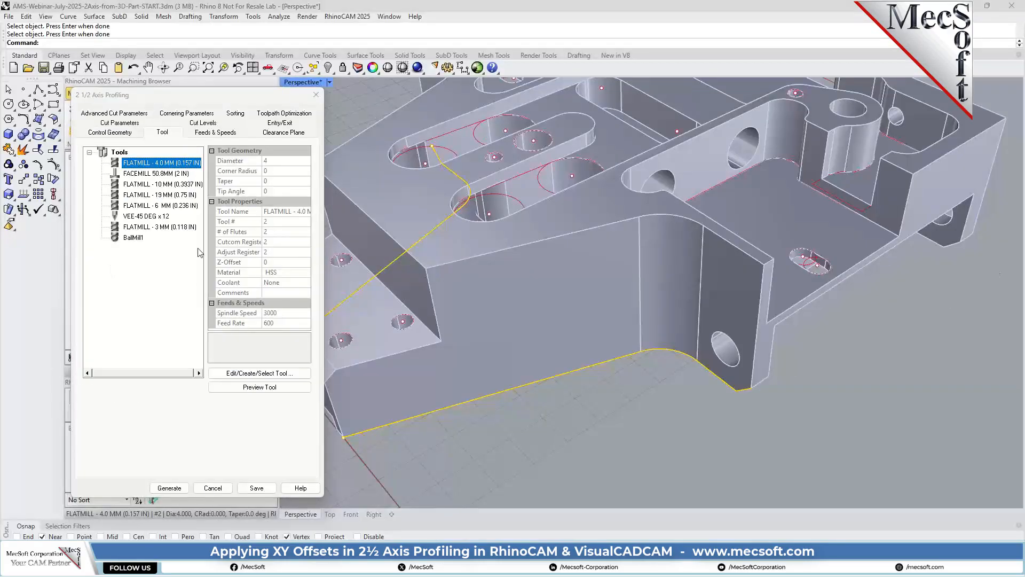
left_click(129, 195)
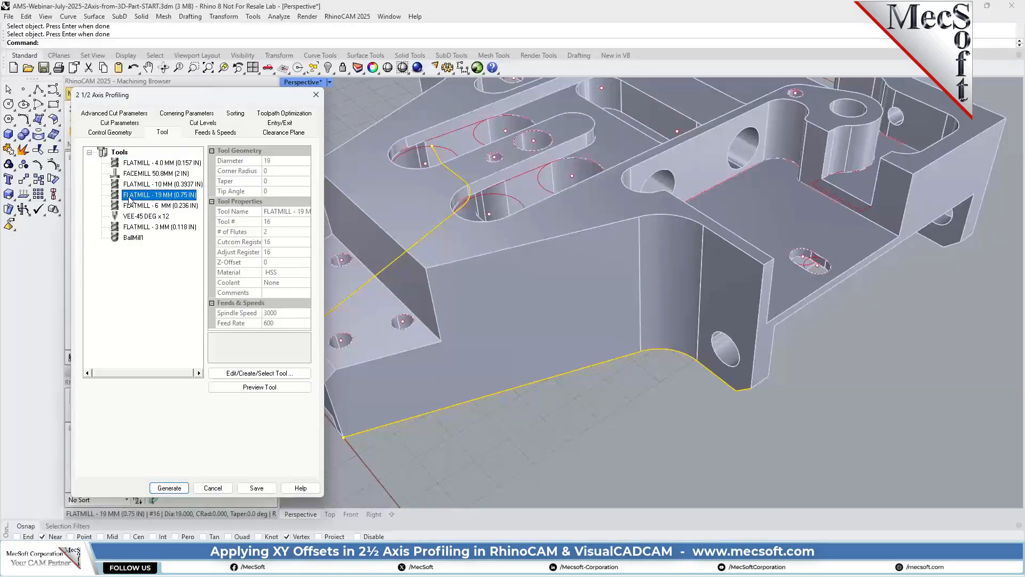
left_click(213, 135)
left_click(285, 133)
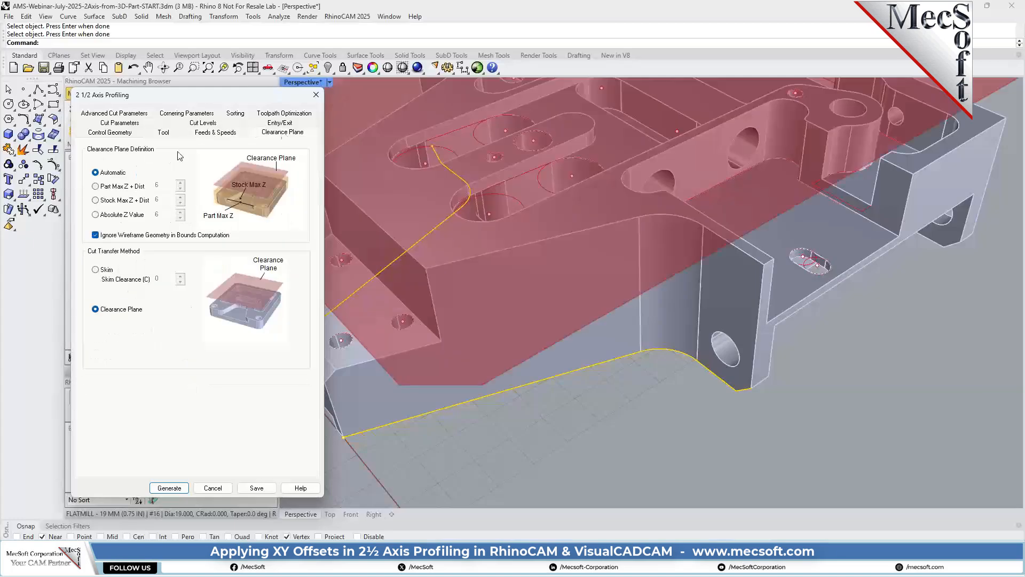
Set the cut direction to Conventional (Up Cut) and have the cutting side determined using the 3D model.
left_click(112, 124)
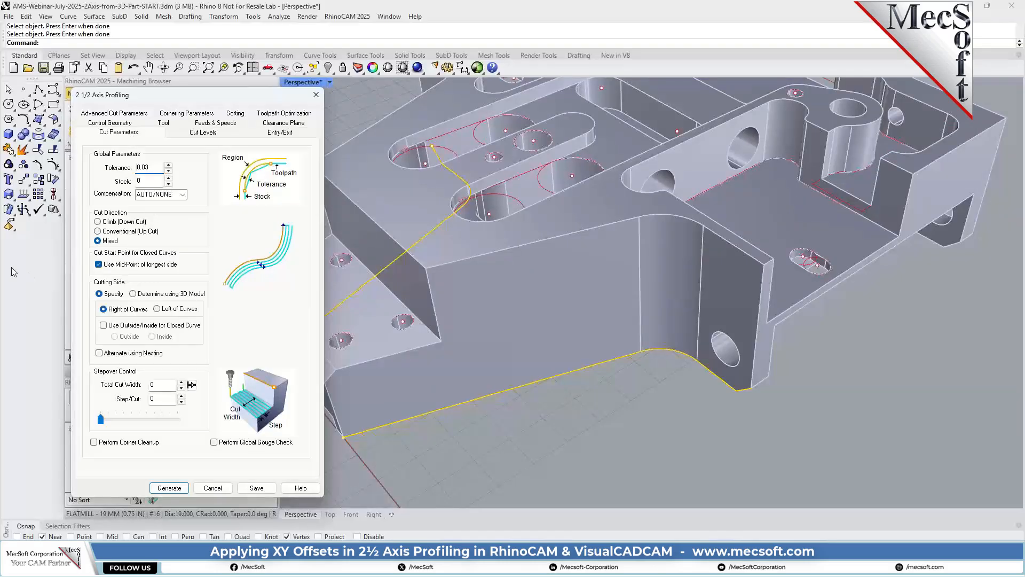
scroll(628, 409, "down", 3)
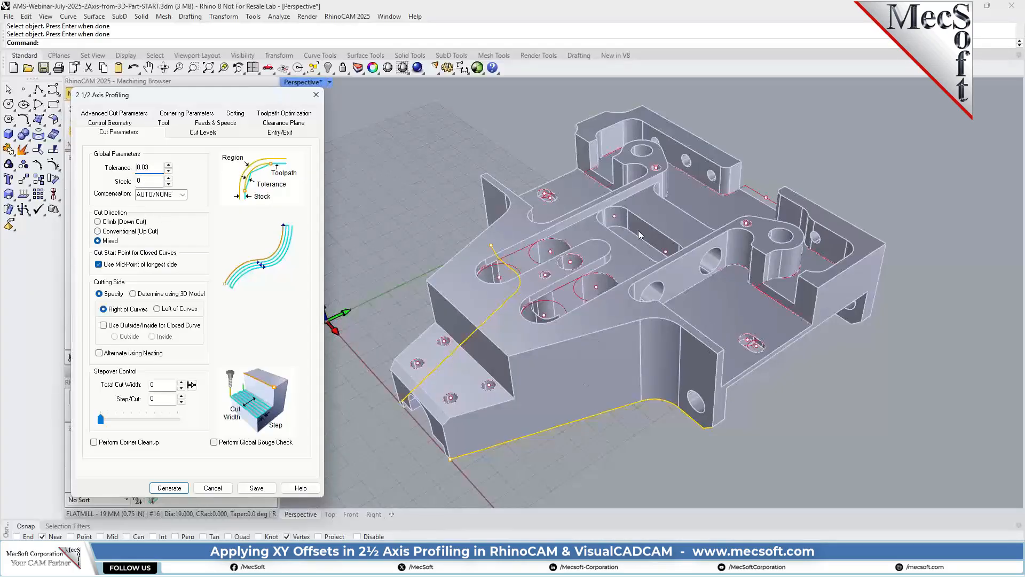
key("Tab")
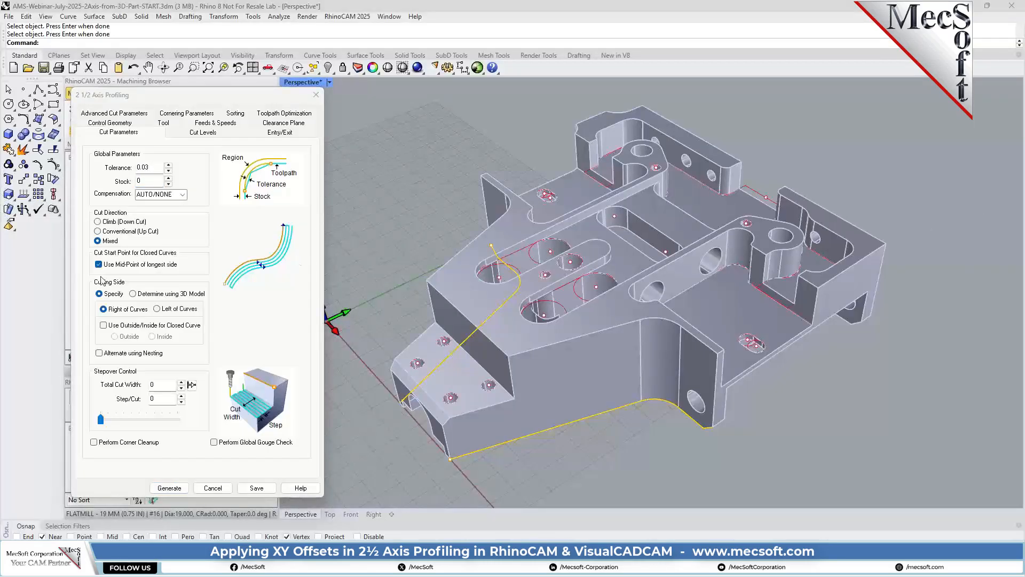
left_click(120, 231)
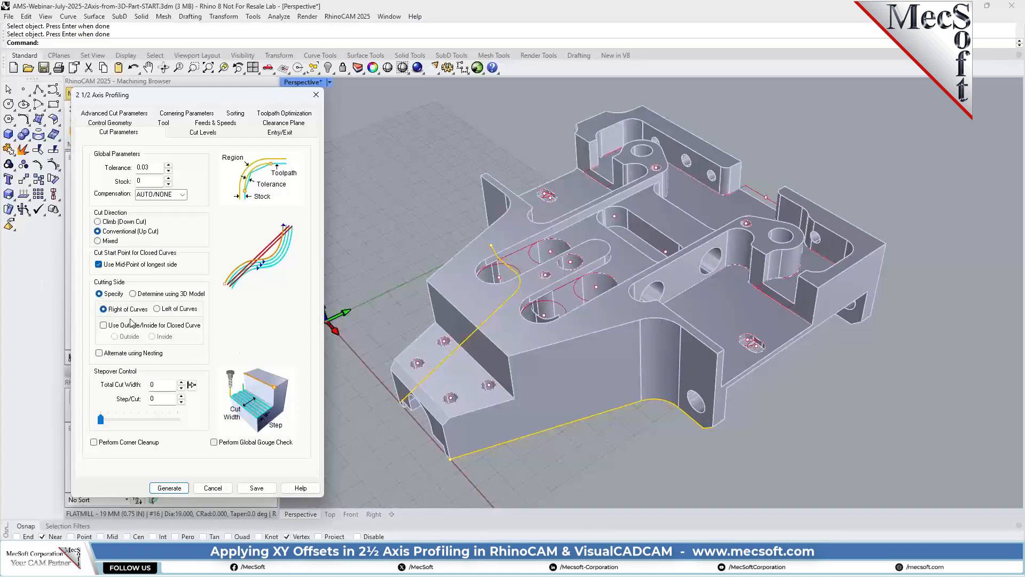
left_click(133, 294)
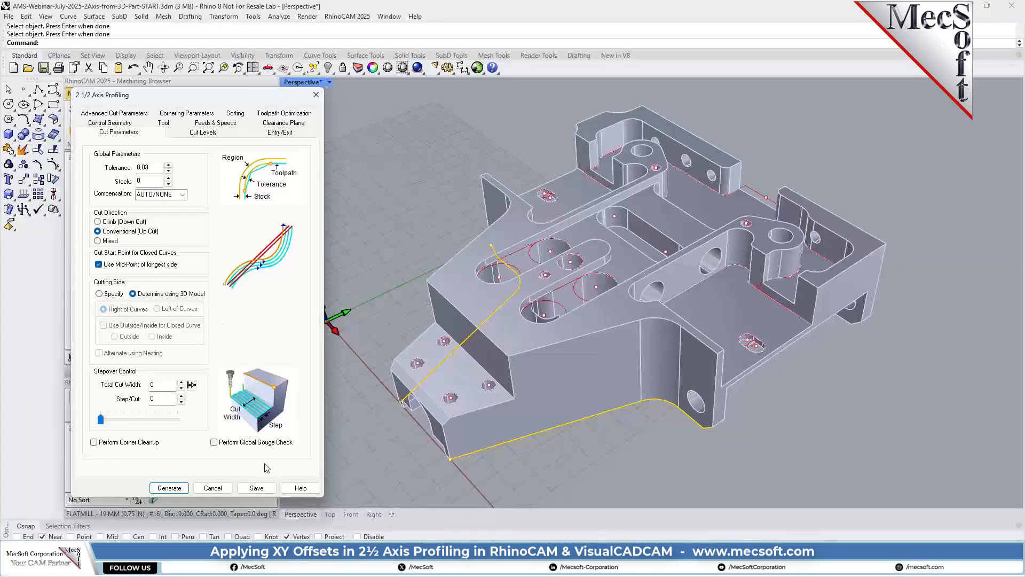
Set the stepover's total cut width and a step per cut of 6 for the profiling passes.
scroll(550, 296, "down", 3)
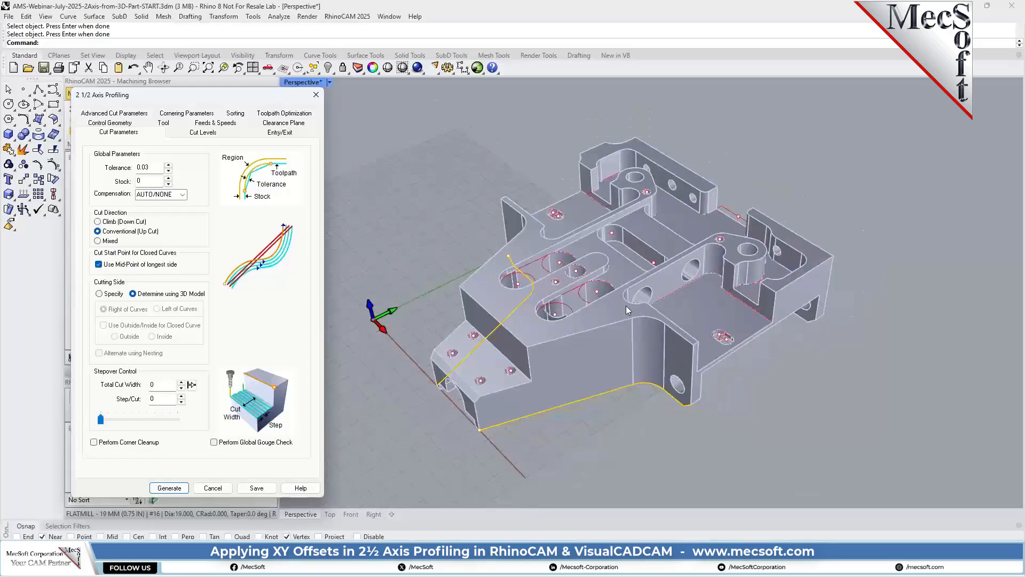
scroll(560, 374, "up", 3)
right_click_drag(531, 367, 629, 356)
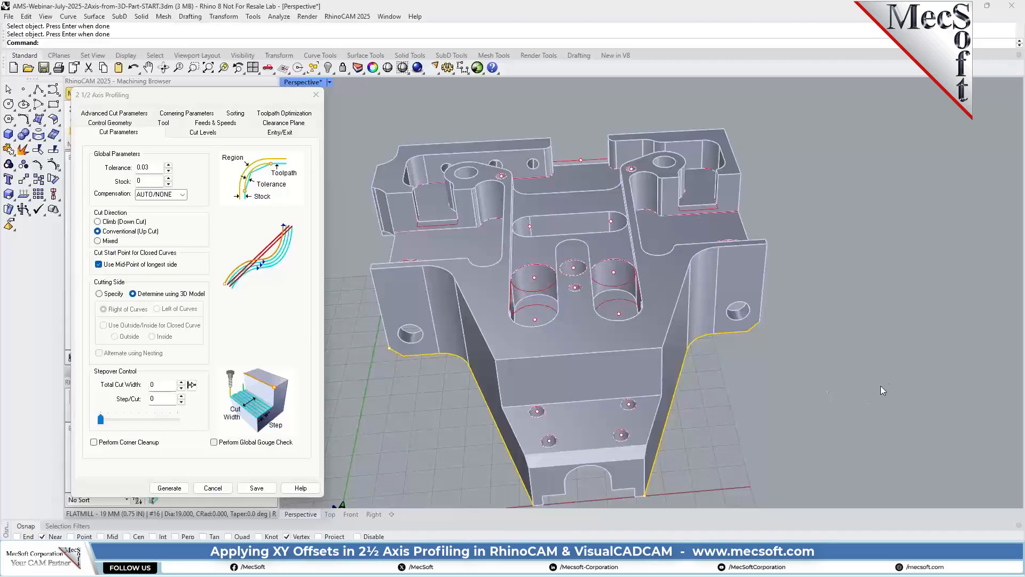
right_click_drag(791, 364, 655, 322)
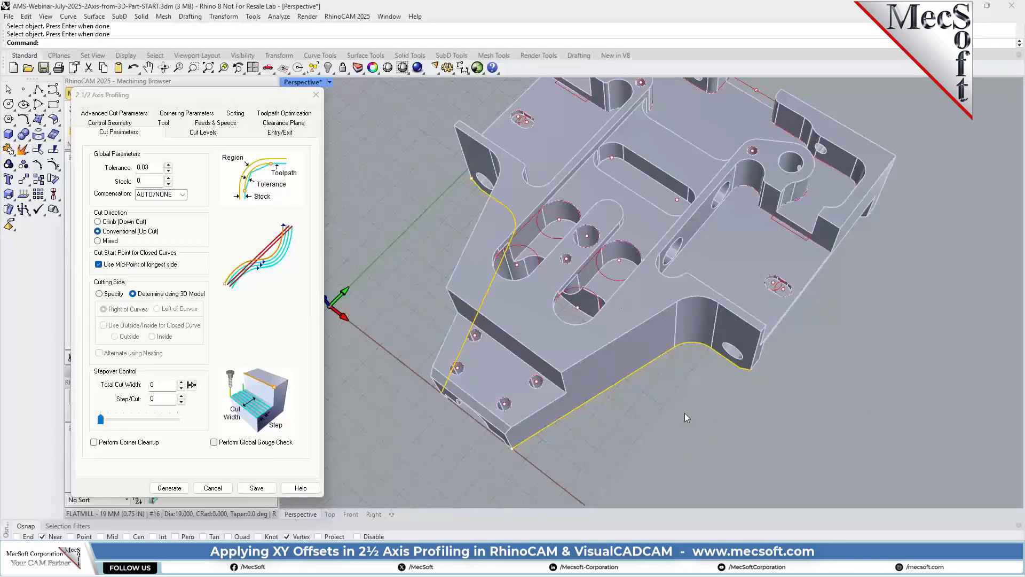
right_click_drag(685, 414, 670, 368)
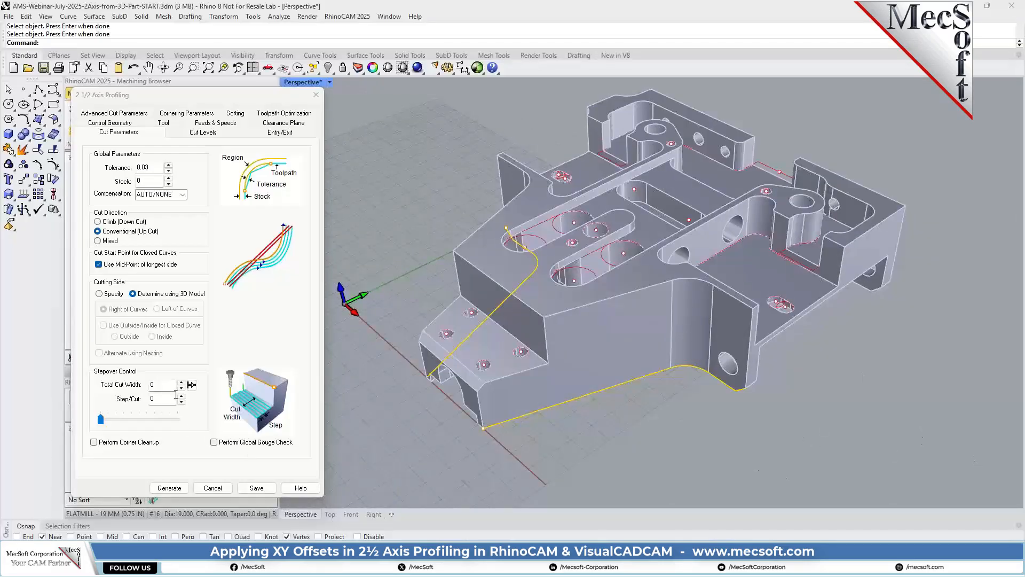
left_click_drag(165, 383, 146, 383)
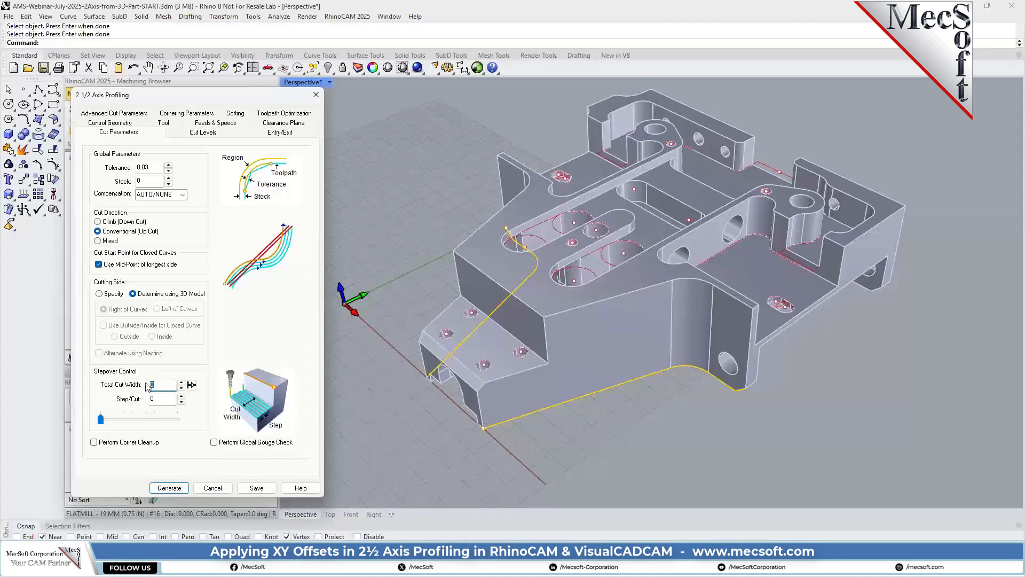
type("12")
left_click_drag(170, 400, 132, 403)
type("6")
Locate the cut geometry at the bottom and define a total cut depth of 22.225 by picking two end points on the part.
left_click(203, 132)
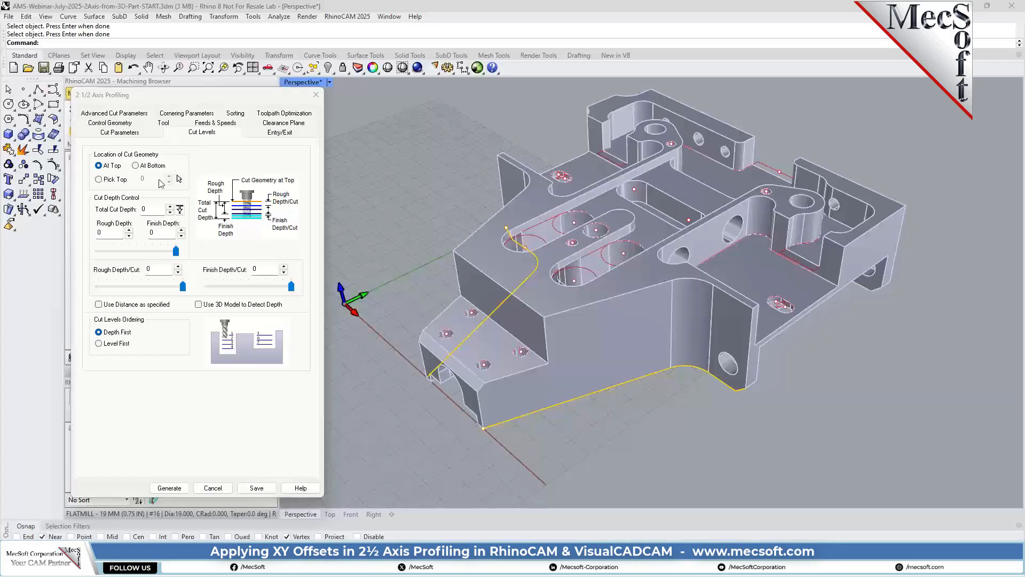
left_click(149, 167)
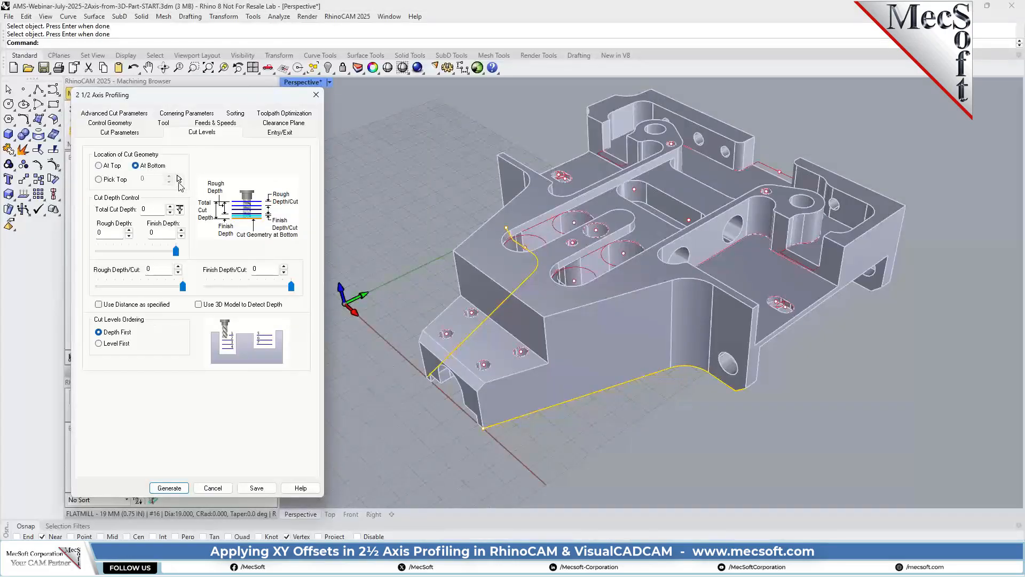
left_click(180, 209)
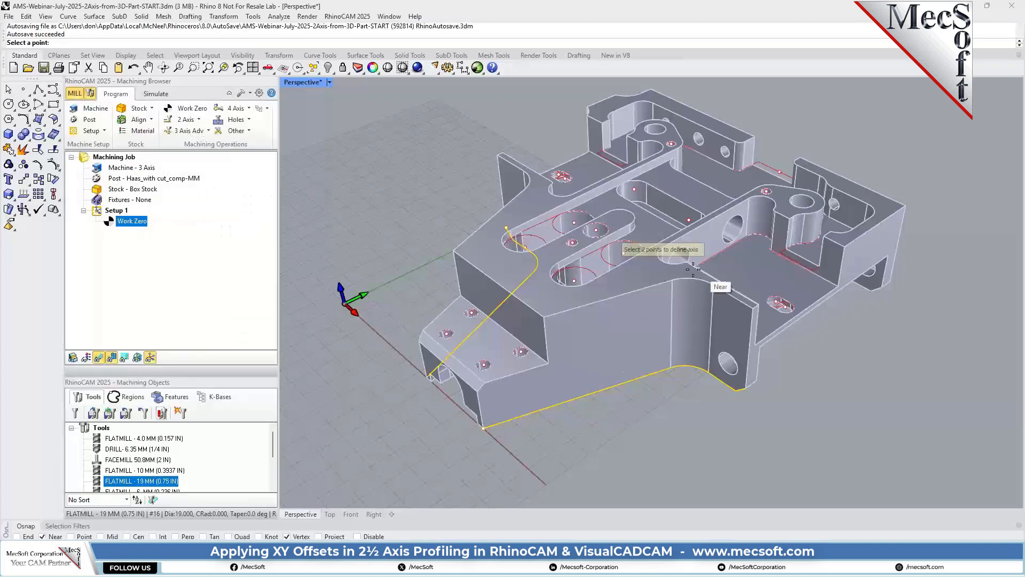
left_click(42, 536)
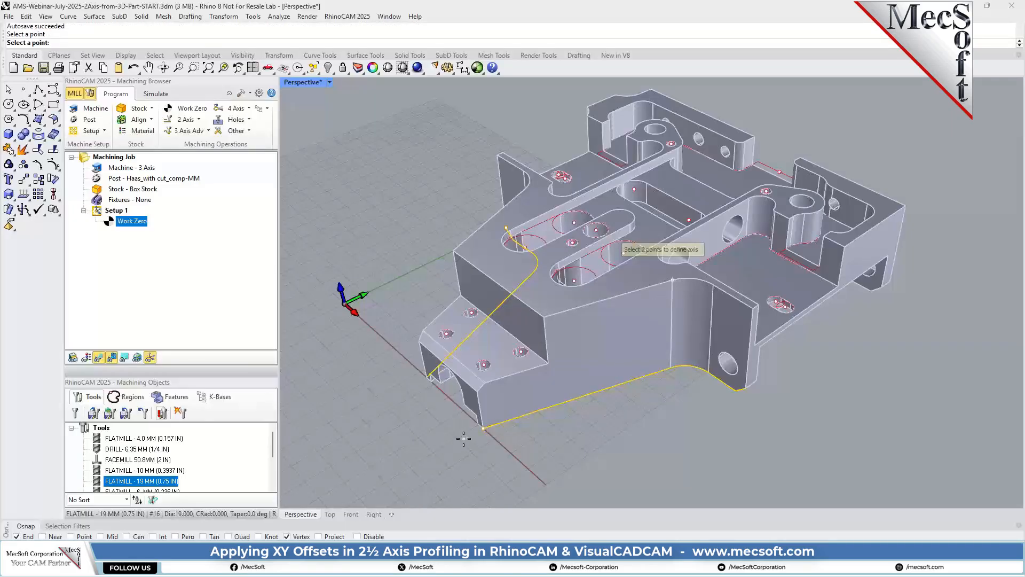
left_click(672, 369)
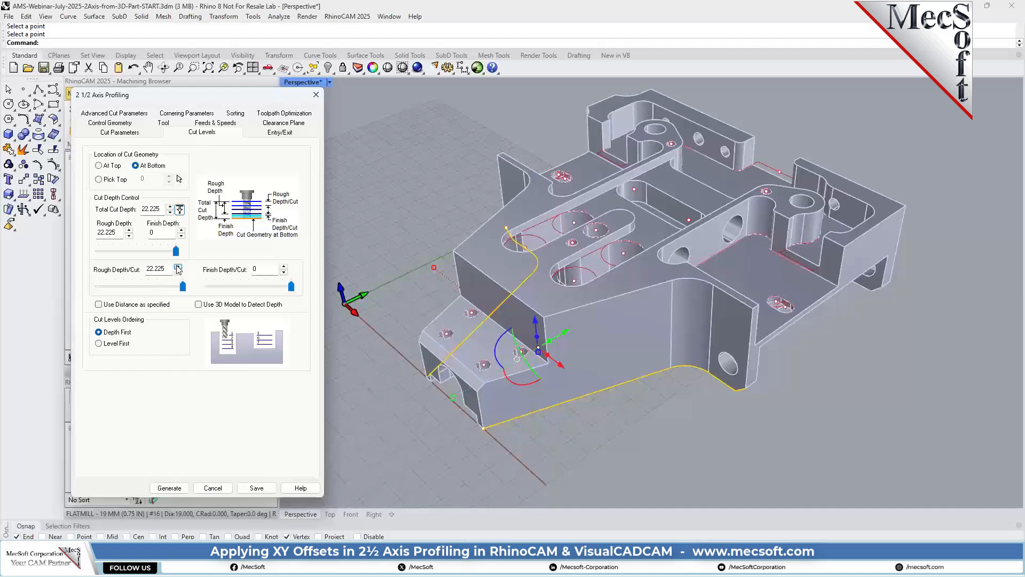
Set the rough depth per cut to 2, use the distance as specified, and order the cut levels Level First.
left_click_drag(170, 268, 109, 281)
type("2")
left_click(98, 305)
left_click(150, 269)
double_click(150, 269)
left_click(100, 345)
Set the entry to an approach length of 20 and a linear engage motion with length 14 and angle 0.
left_click(279, 134)
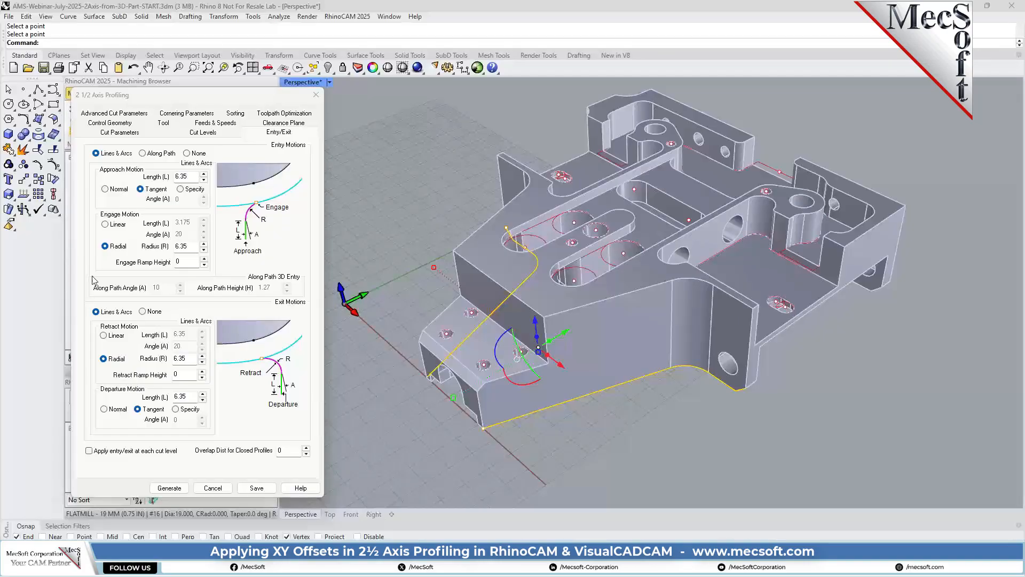
left_click_drag(192, 176, 182, 178)
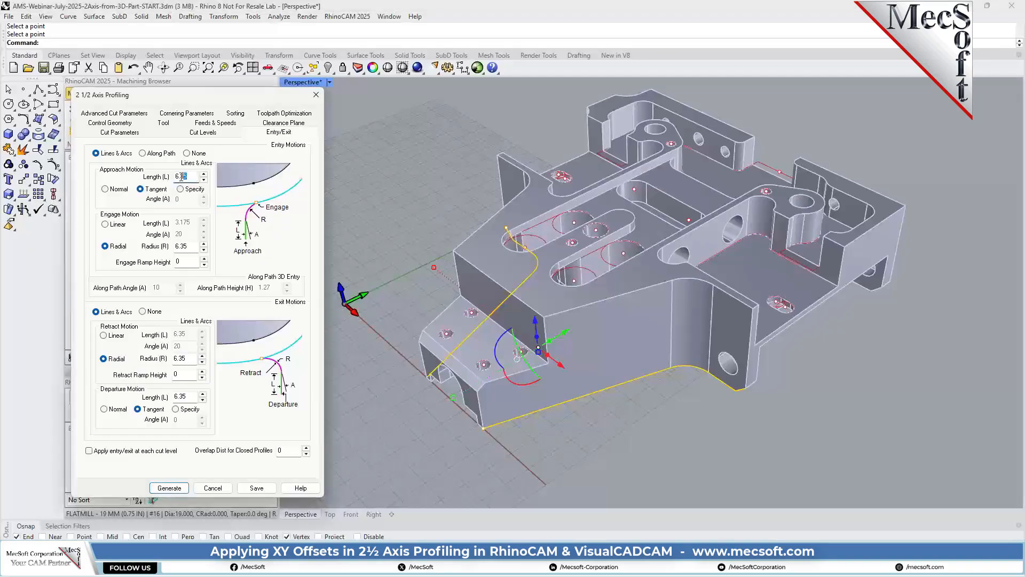
type("20")
left_click(117, 227)
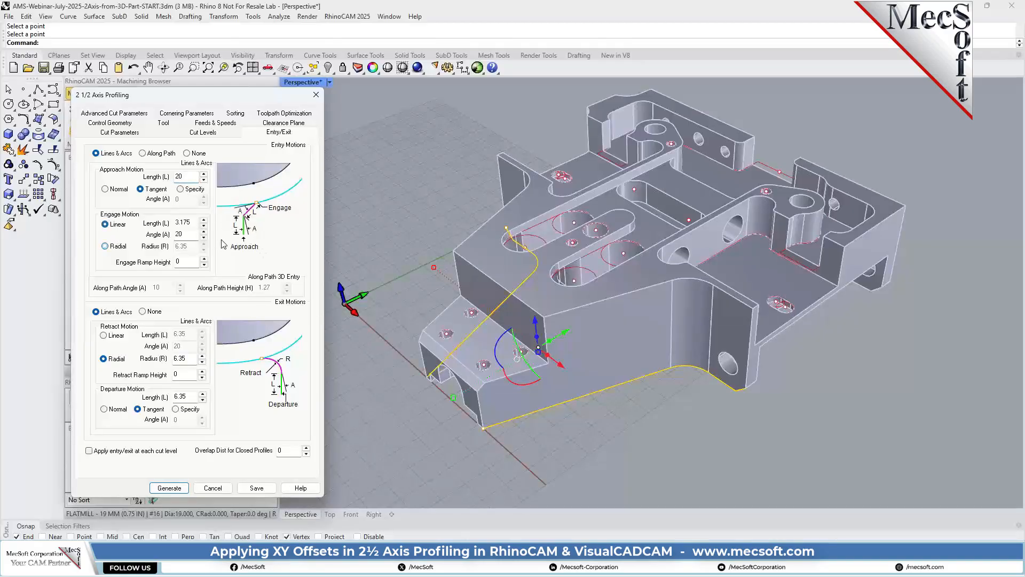
double_click(188, 236)
left_click_drag(195, 222, 170, 223)
type("14")
double_click(175, 236)
Set the exit to a linear retract motion with length 0.5 and angle 0, and a departure length of 0.
left_click(103, 335)
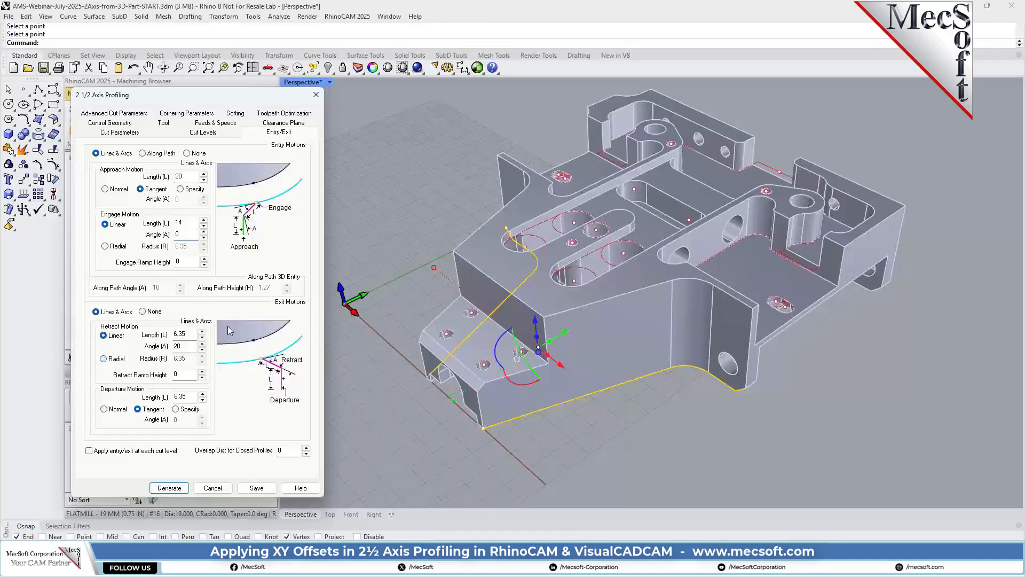
left_click_drag(187, 334, 167, 337)
type("0.5")
double_click(195, 345)
type("0")
double_click(182, 396)
type("0")
Generate the 2 1/2 Axis Profiling toolpath for both drive regions.
left_click(169, 488)
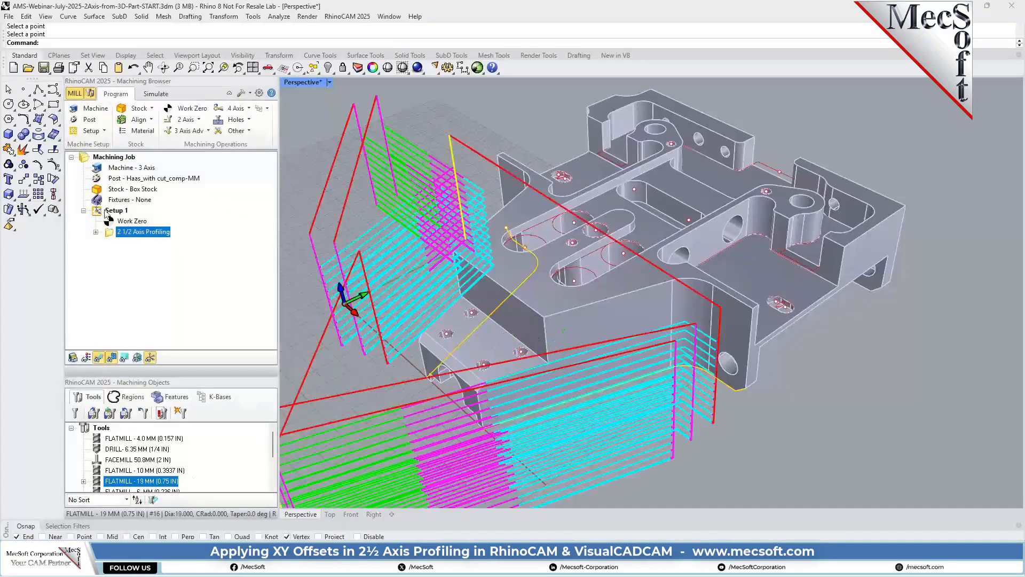
scroll(539, 280, "down", 3)
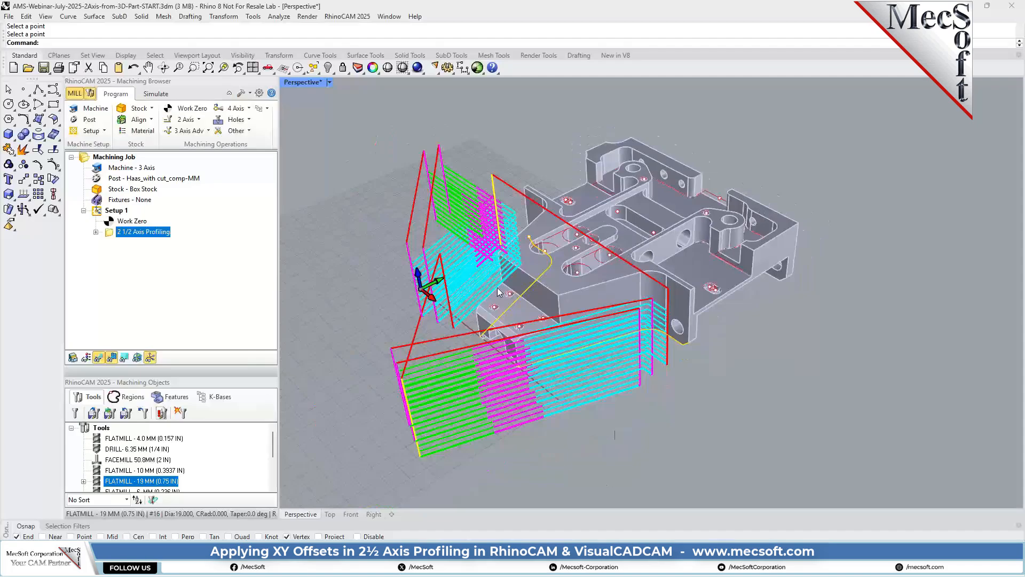
scroll(428, 397, "up", 1)
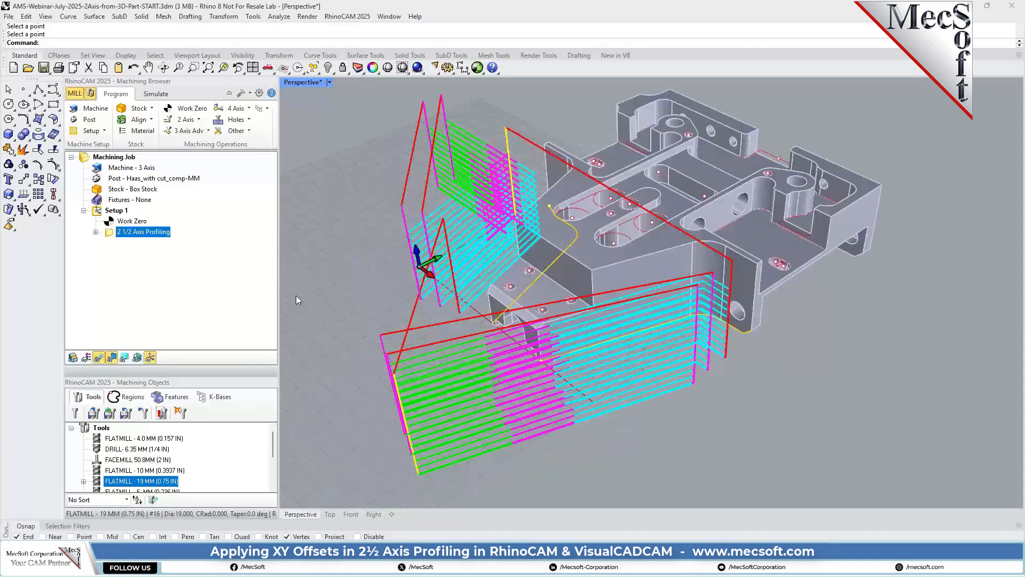
Remove DriveRegion 1 from the profiling operation's machining regions and regenerate the toolpath.
double_click(111, 236)
left_click(135, 190)
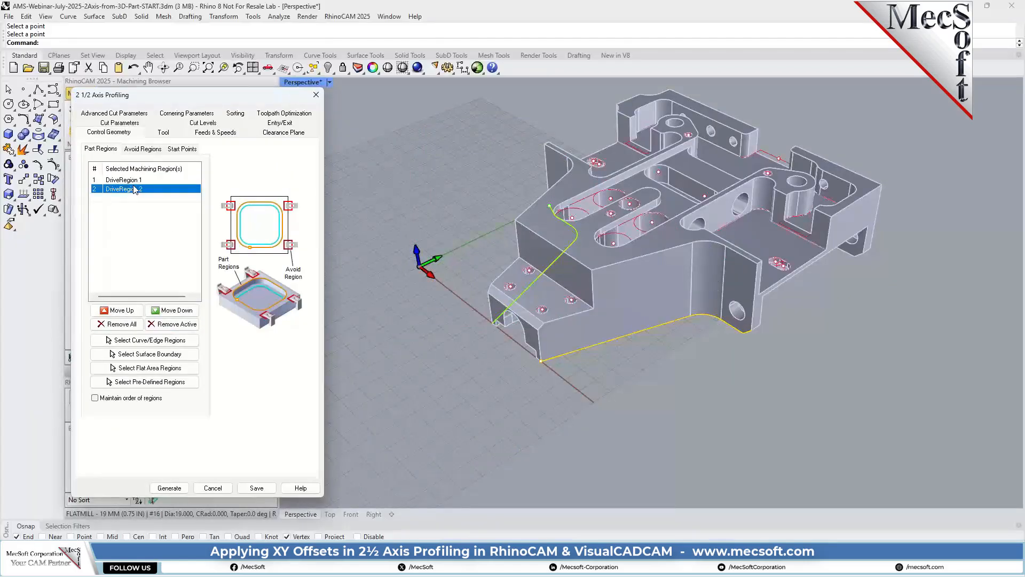
left_click(134, 181)
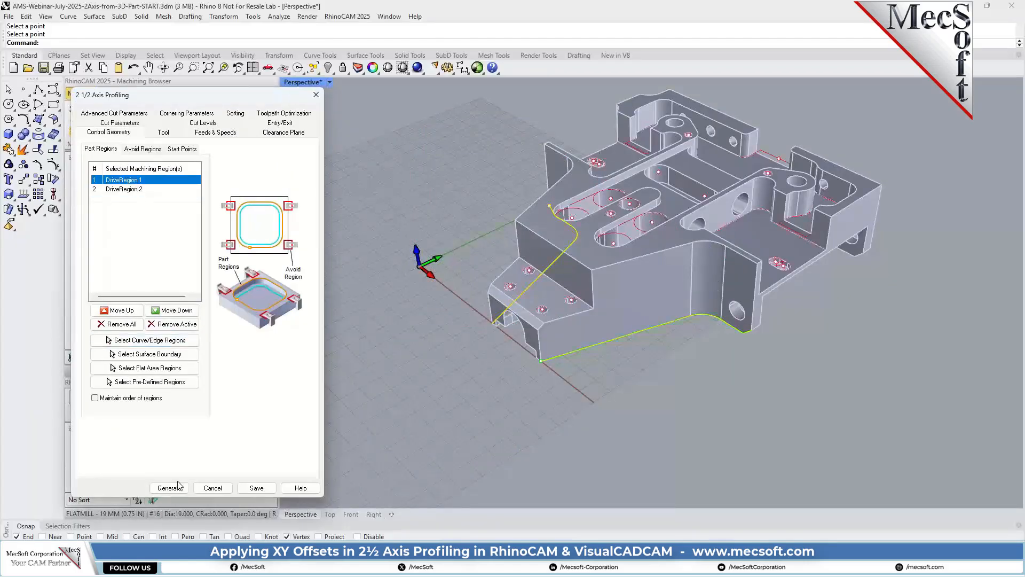
left_click(176, 324)
left_click(174, 487)
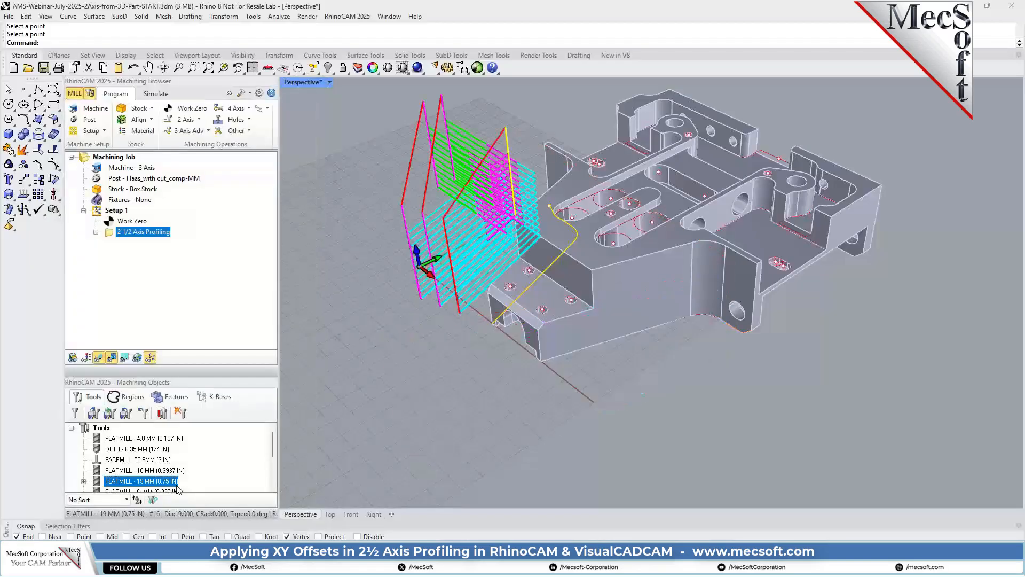
Examine the profiling toolpath's entry moves, exit moves and depth levels from both sides of the part.
right_click_drag(470, 300, 767, 219)
scroll(513, 376, "up", 3)
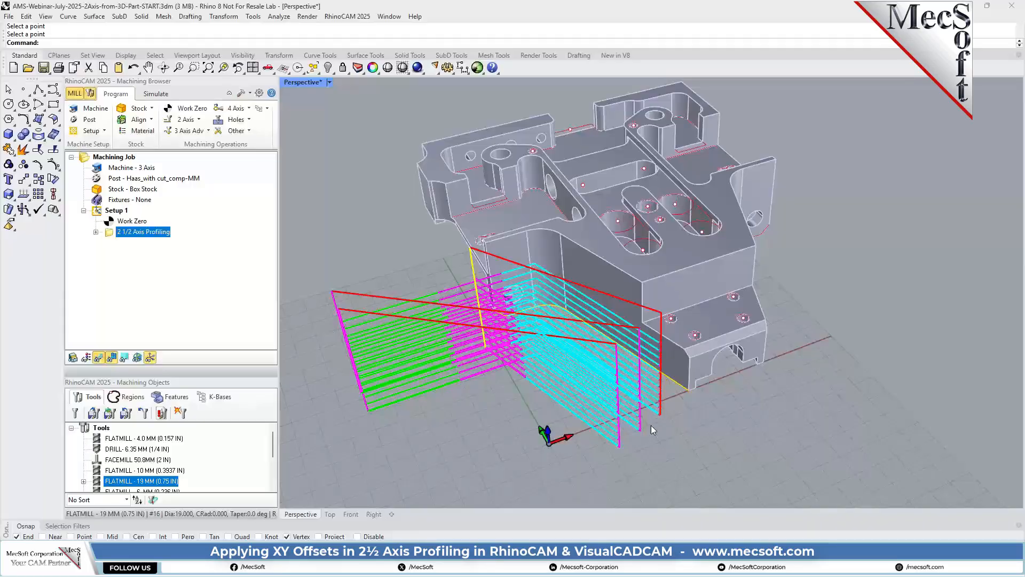
right_click_drag(903, 349, 704, 335)
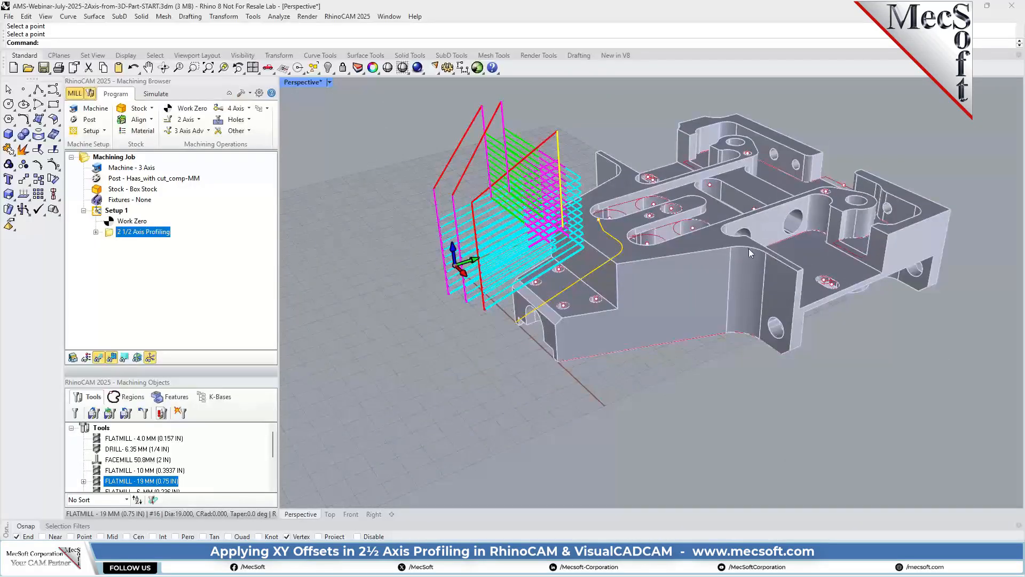
right_click_drag(471, 320, 666, 329)
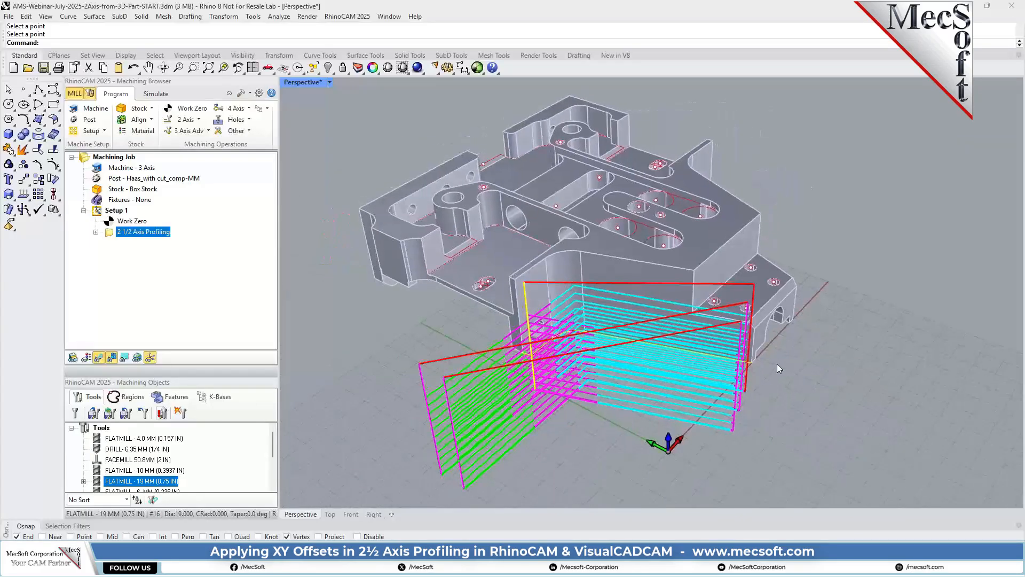
scroll(754, 386, "up", 5)
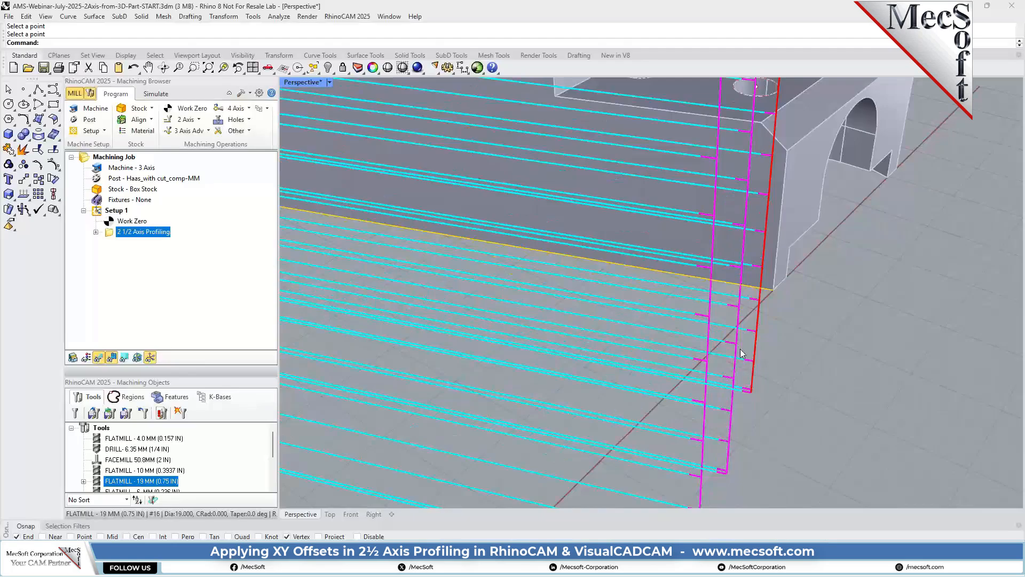
scroll(751, 340, "down", 6)
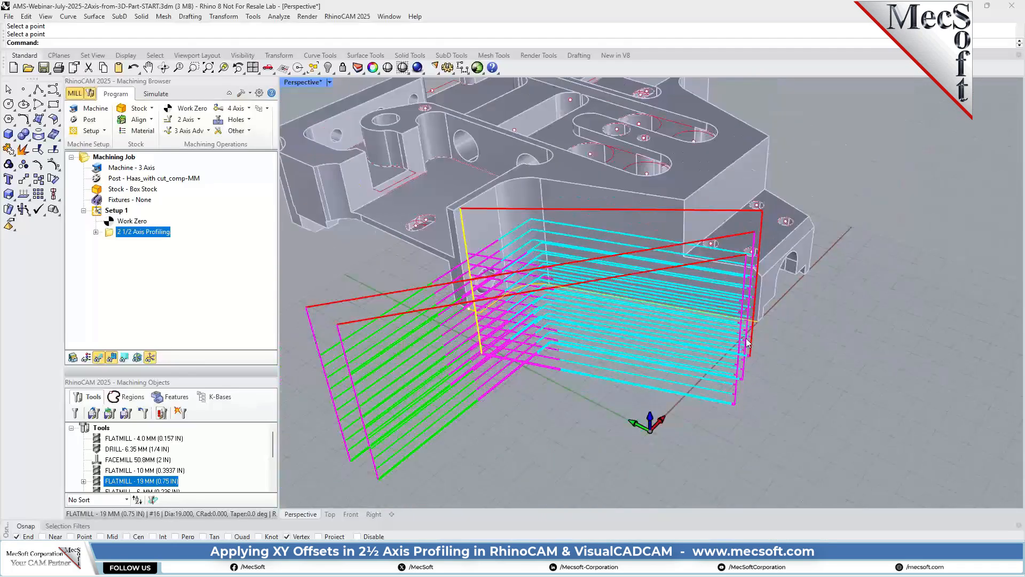
right_click_drag(470, 374, 613, 392)
Confirm magenta as the simulation color of the 2 1/2 Axis Profiling operation and simulate its material removal on the box stock.
left_click(155, 94)
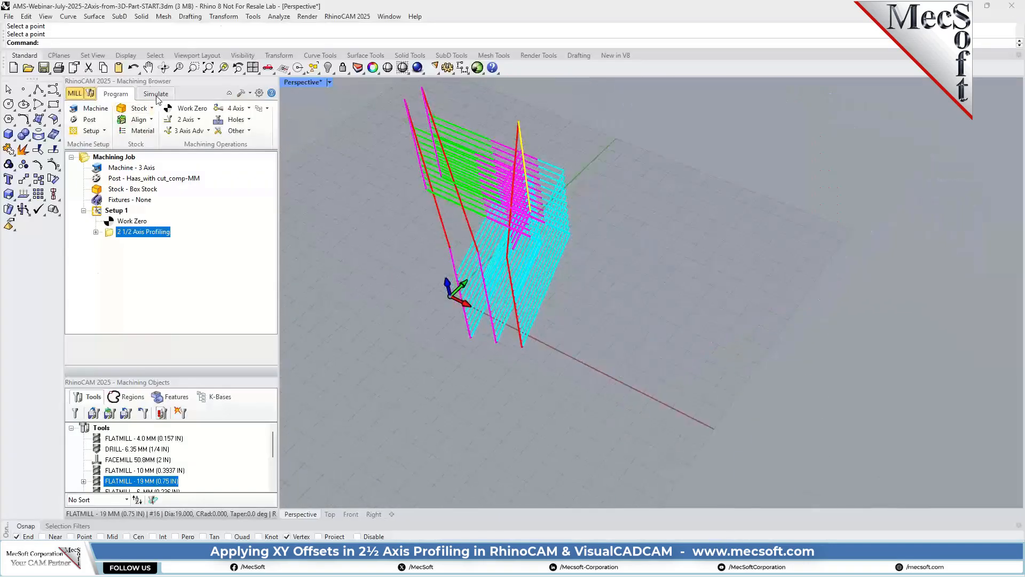
right_click(157, 234)
left_click(196, 470)
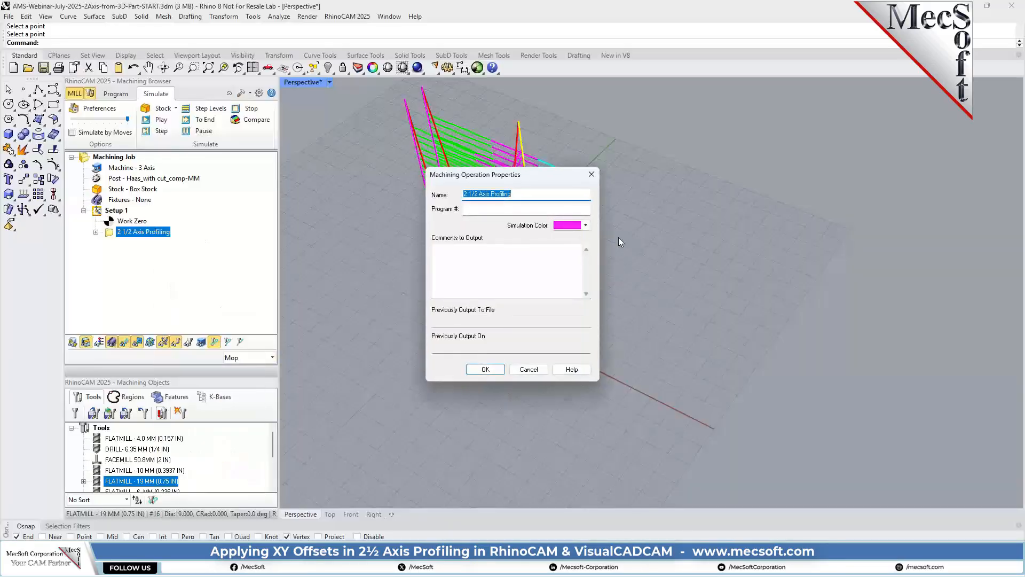
left_click(485, 369)
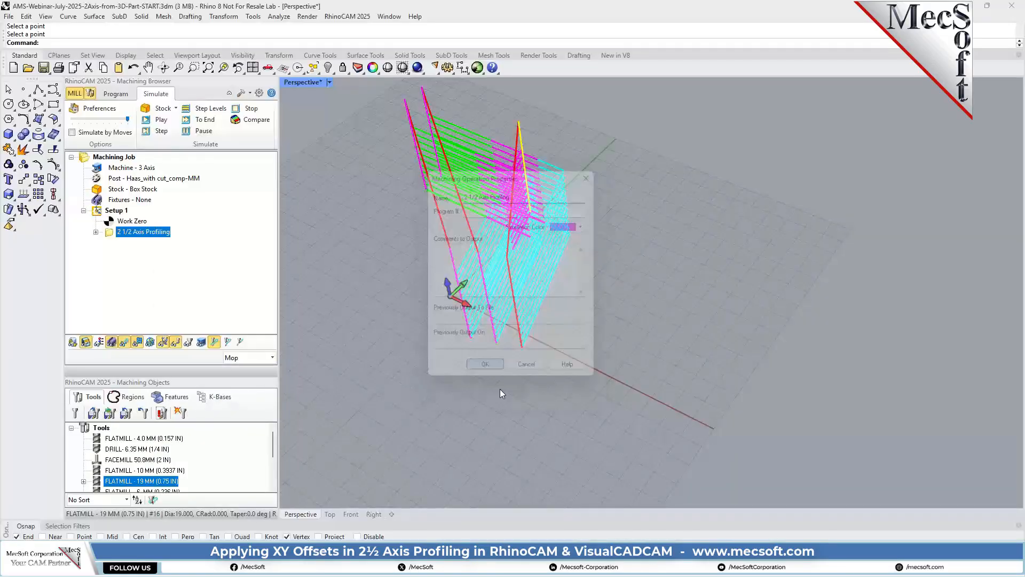
left_click(160, 120)
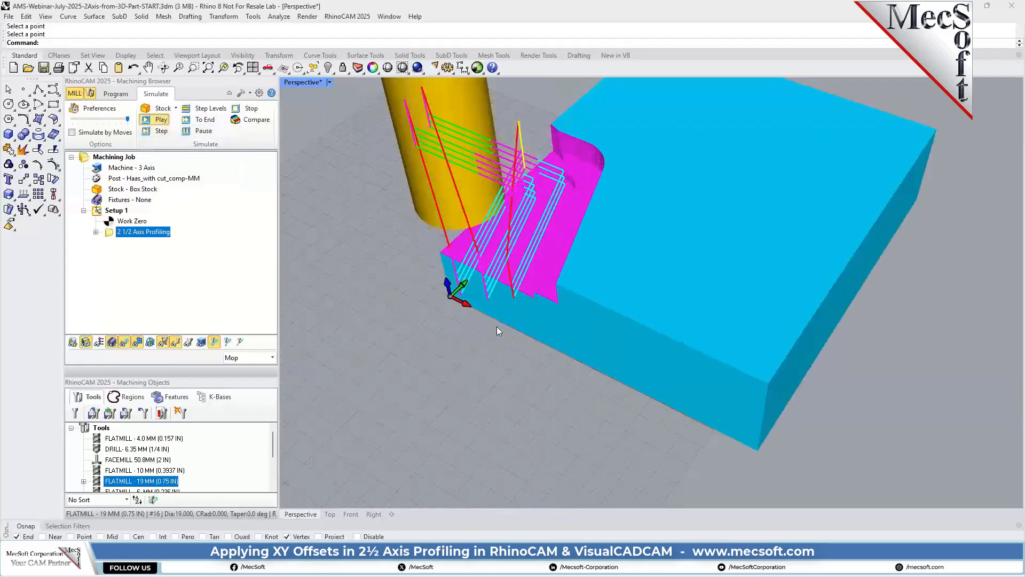
right_click_drag(543, 373, 547, 350)
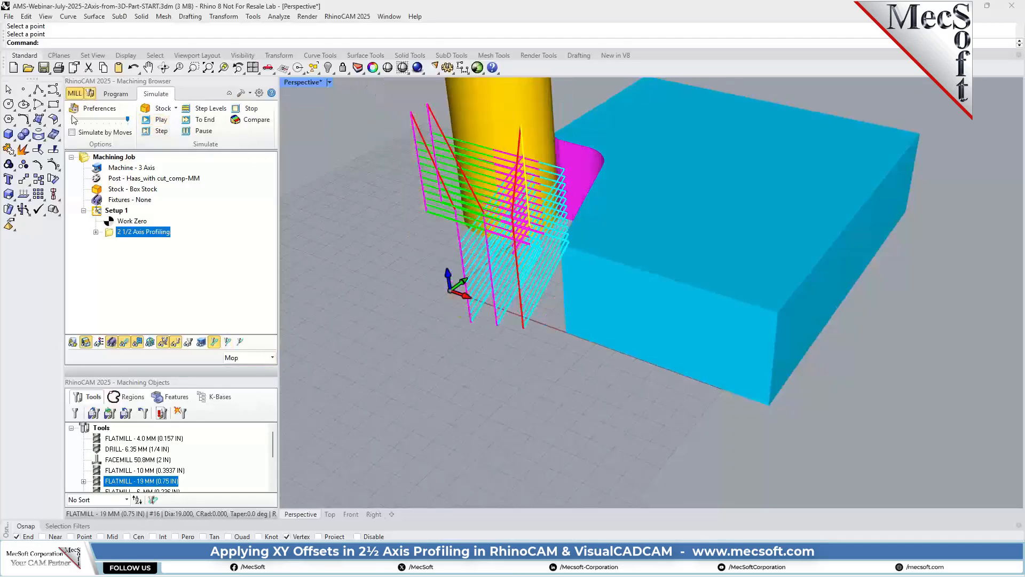
Adjust the maximum display interval for simulation by distance, and replay the profiling simulation.
left_click(107, 112)
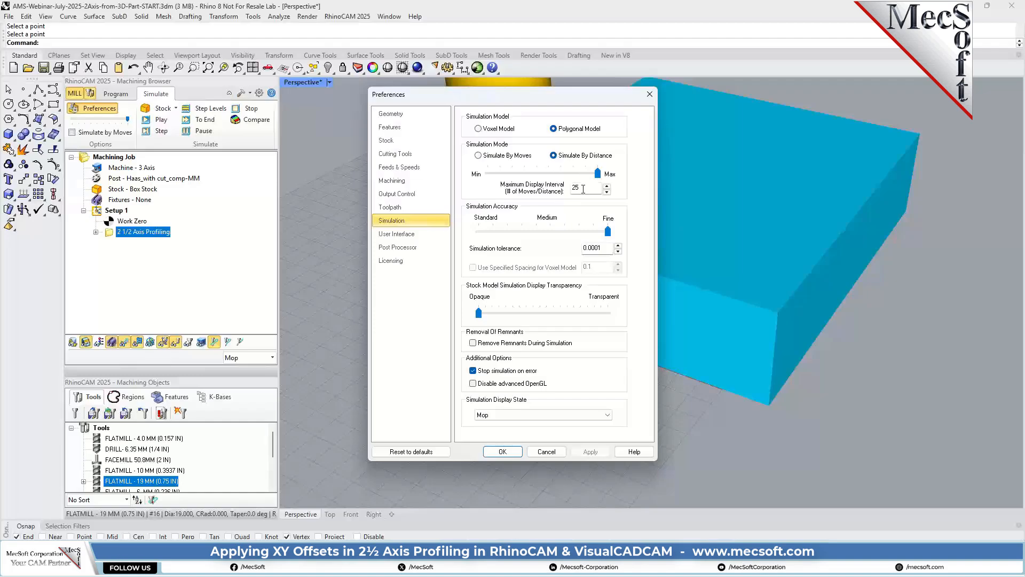
left_click_drag(583, 188, 554, 190)
left_click(518, 452)
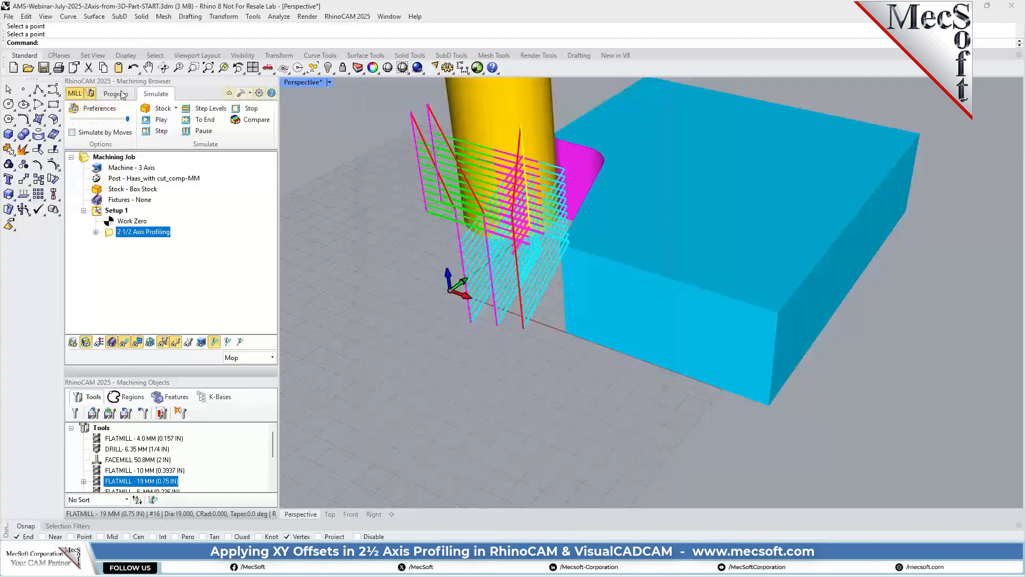
left_click(161, 120)
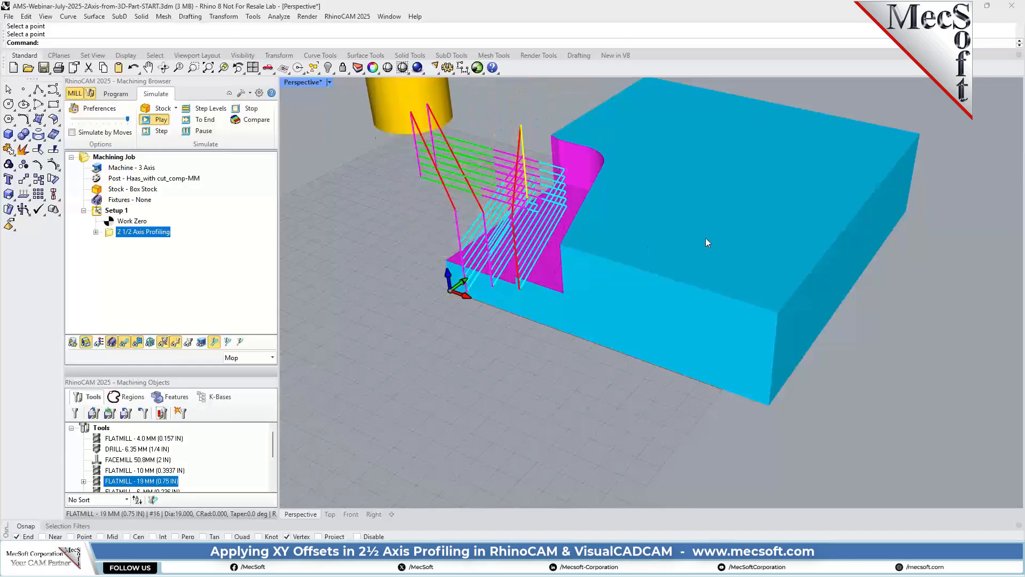
left_click(203, 130)
right_click_drag(713, 277, 671, 281)
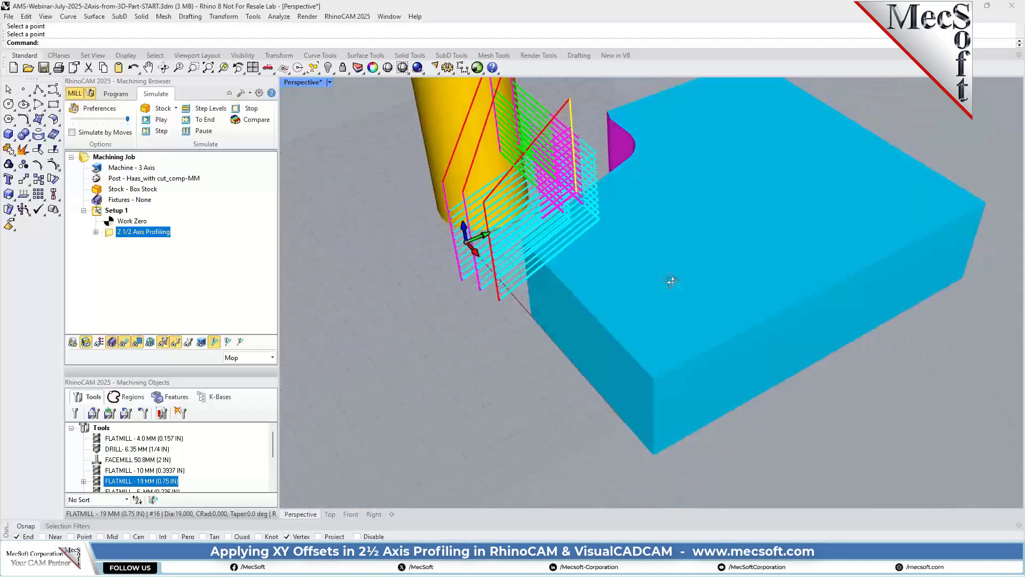
Clone the 2 1/2 Axis Profiling operation in Setup 1.
left_click(116, 94)
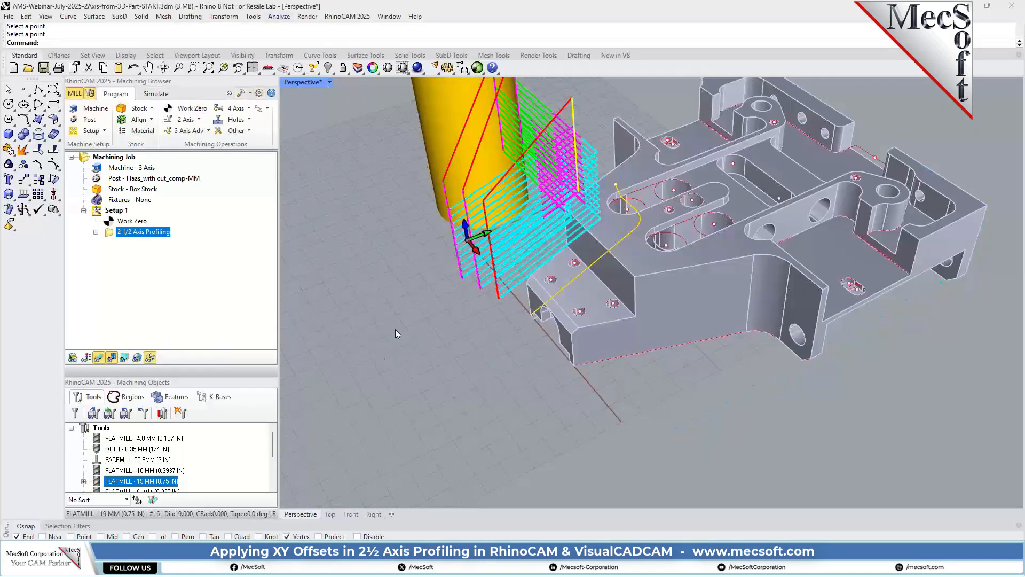
right_click_drag(396, 329, 440, 328)
right_click(167, 241)
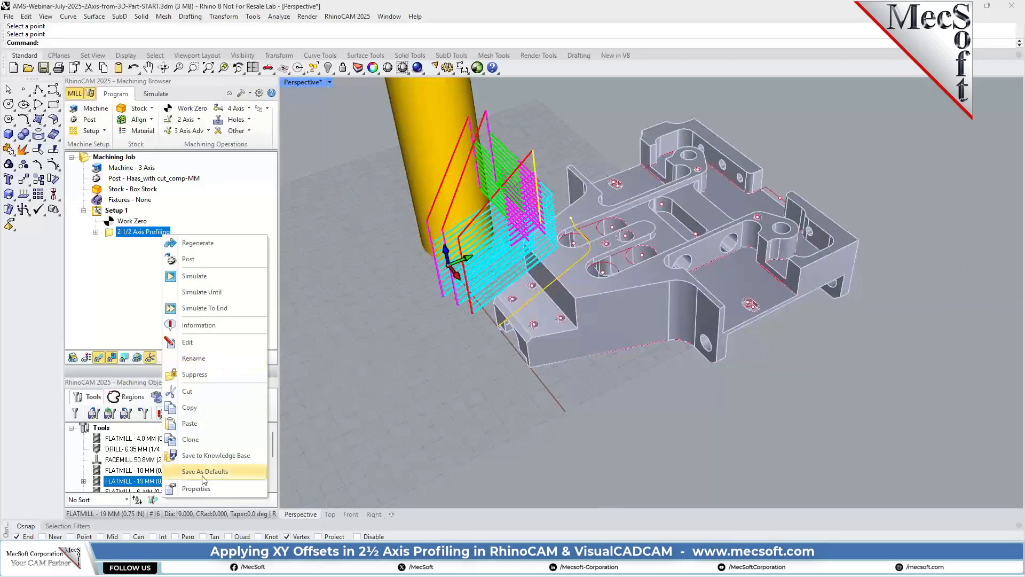
left_click(202, 438)
left_click(110, 242)
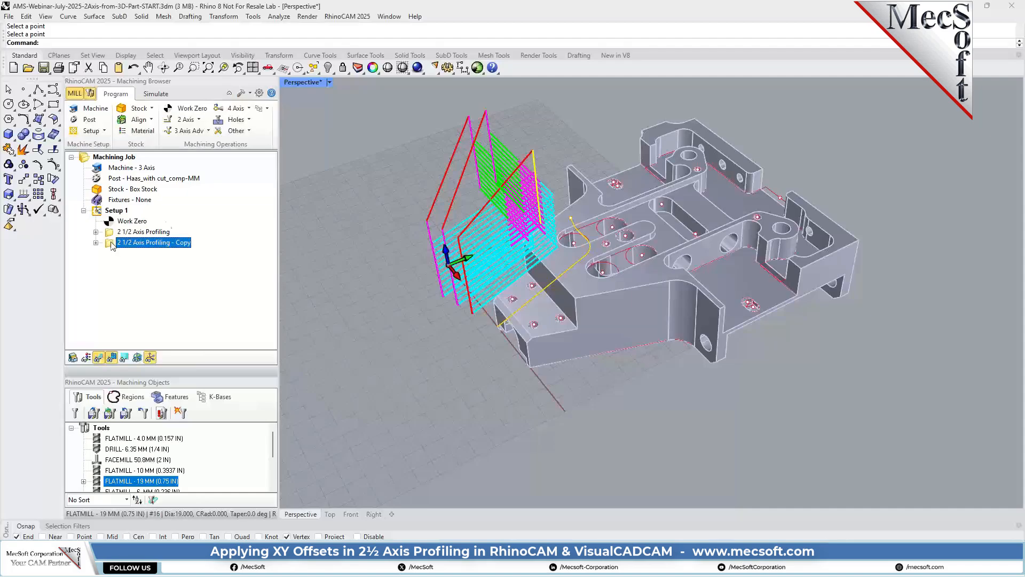
Replace the cloned operation's machining region with the lower outer curve on the part's opposite side and generate the toolpath.
double_click(112, 243)
left_click(118, 324)
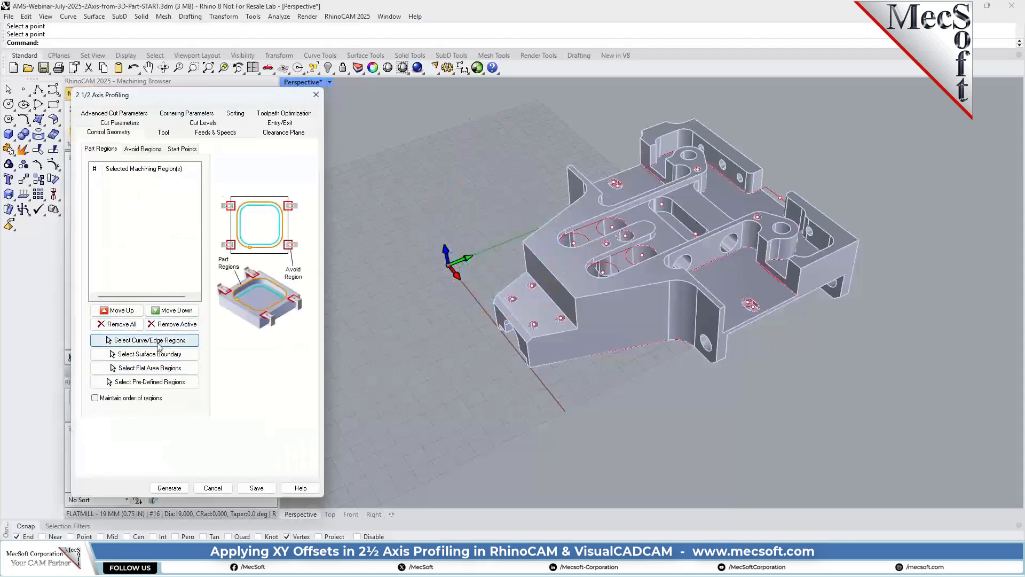
left_click(159, 342)
left_click(681, 340)
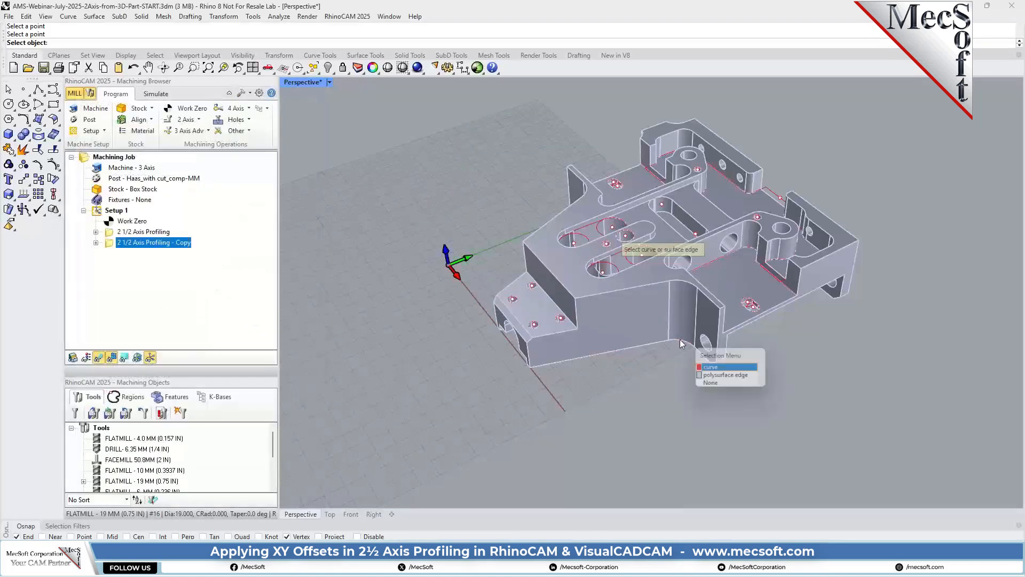
left_click(725, 375)
right_click(395, 271)
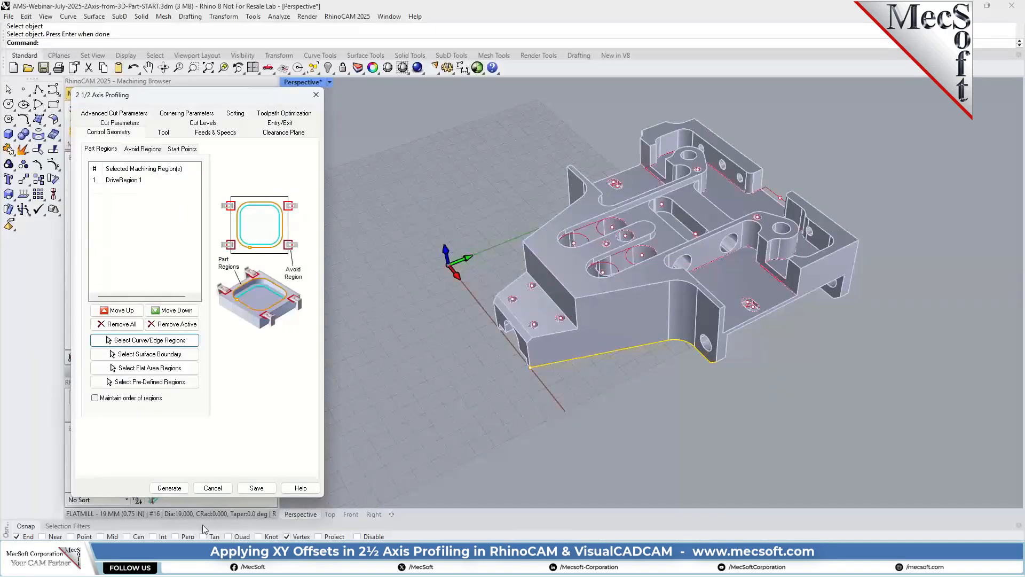
left_click(170, 488)
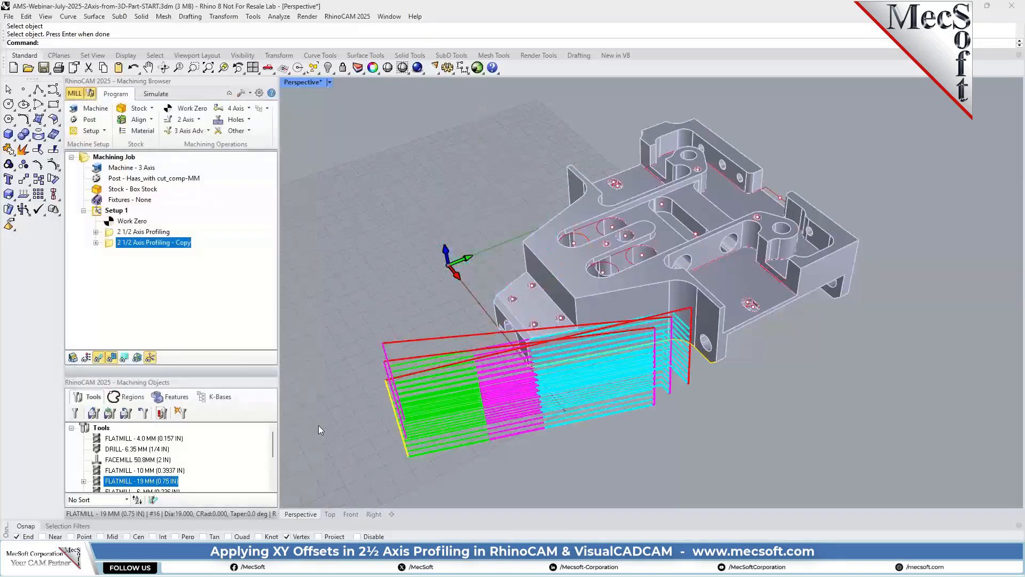
Review the cloned operation's cut parameters and entry/exit settings, regenerate it and examine the toolpath's entry side.
double_click(111, 244)
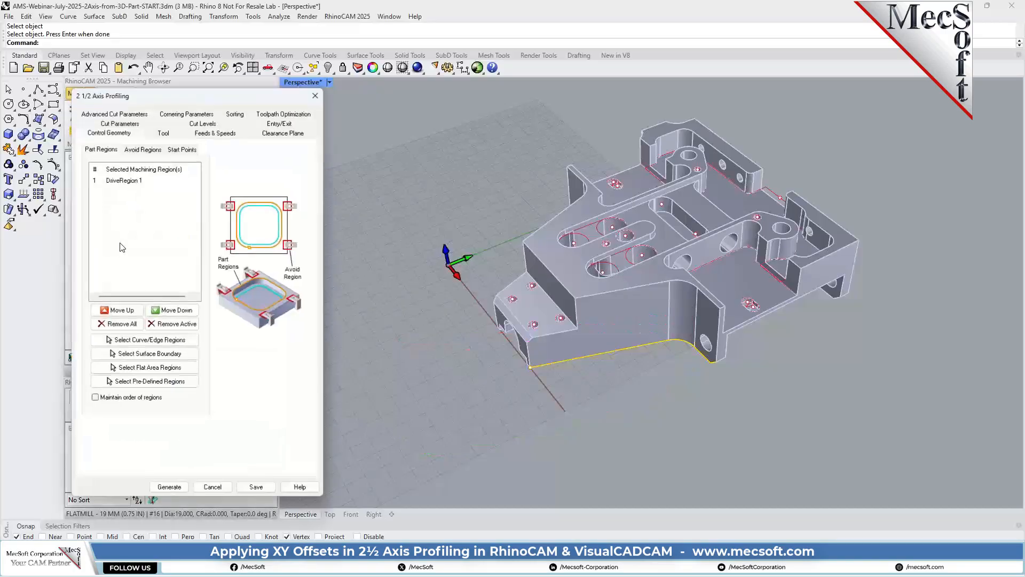
left_click(122, 123)
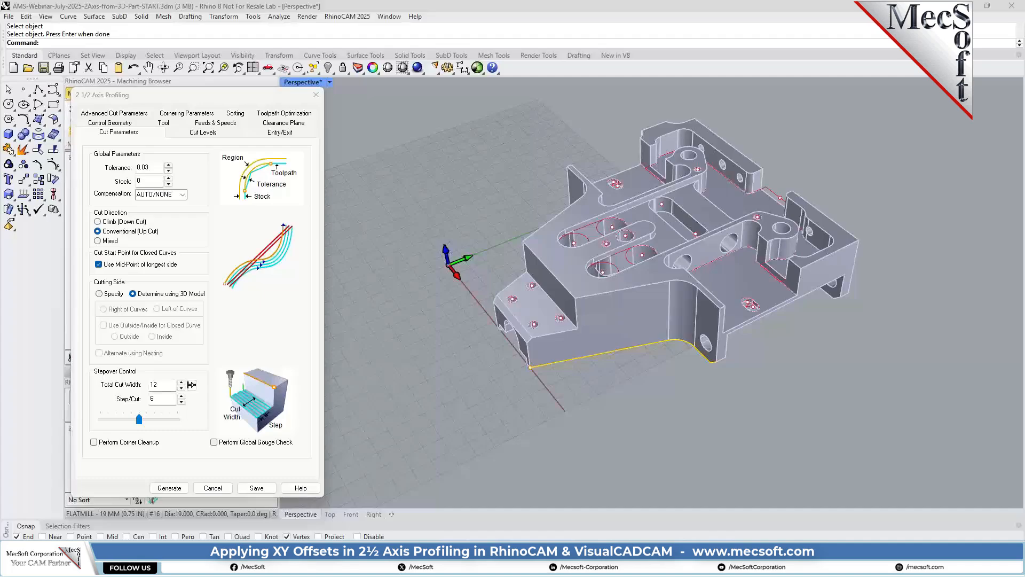
left_click(282, 134)
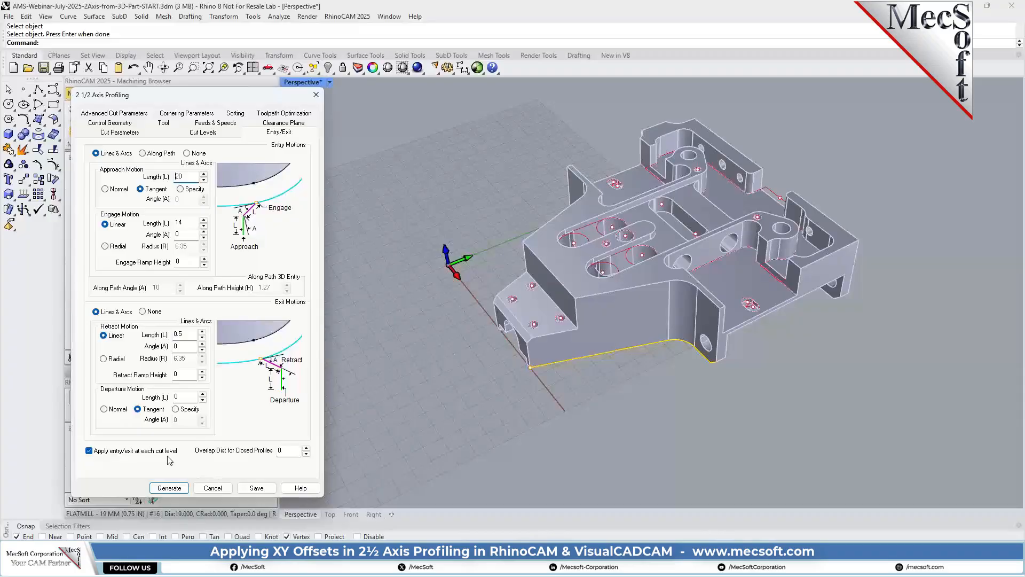
left_click(169, 488)
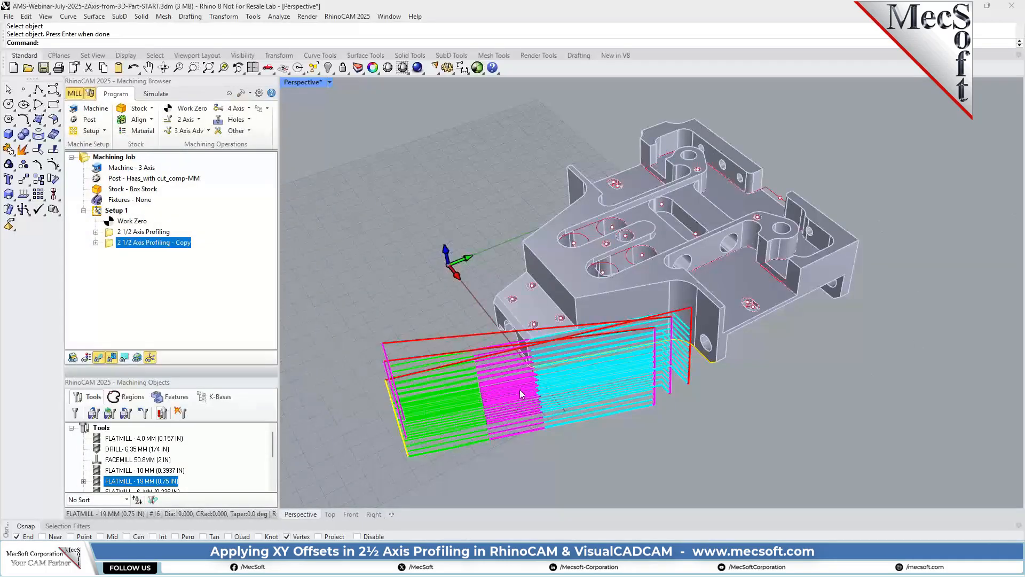
scroll(520, 389, "up", 3)
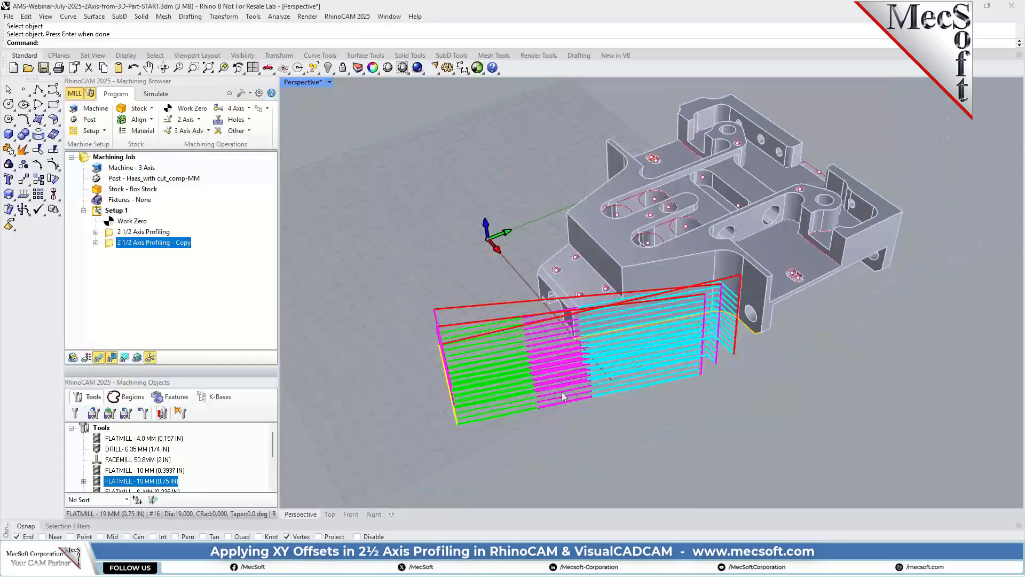
right_click_drag(599, 366, 624, 347)
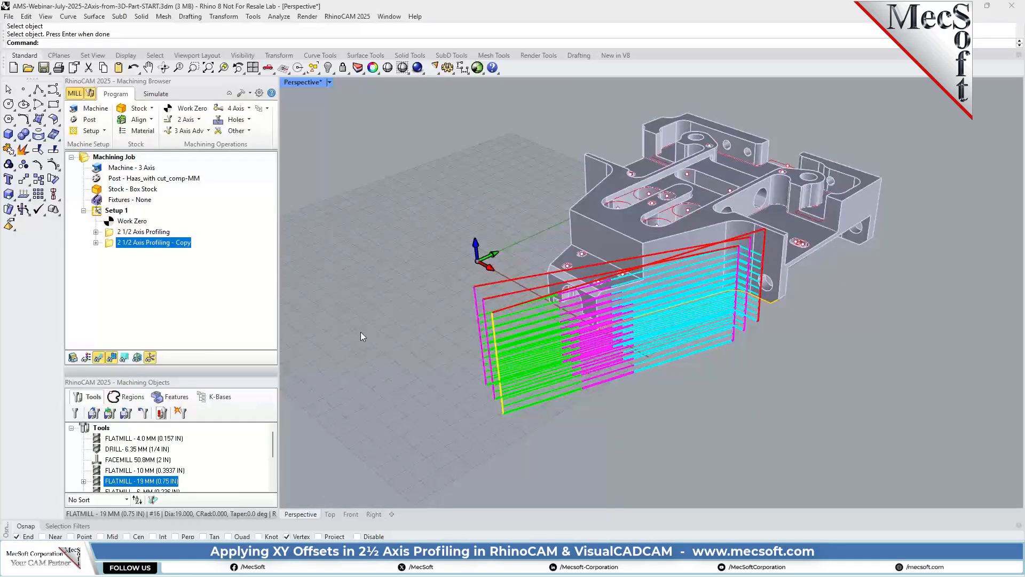
Set the cloned operation's linear retract length to 20 and its approach length to 0.5.
double_click(113, 244)
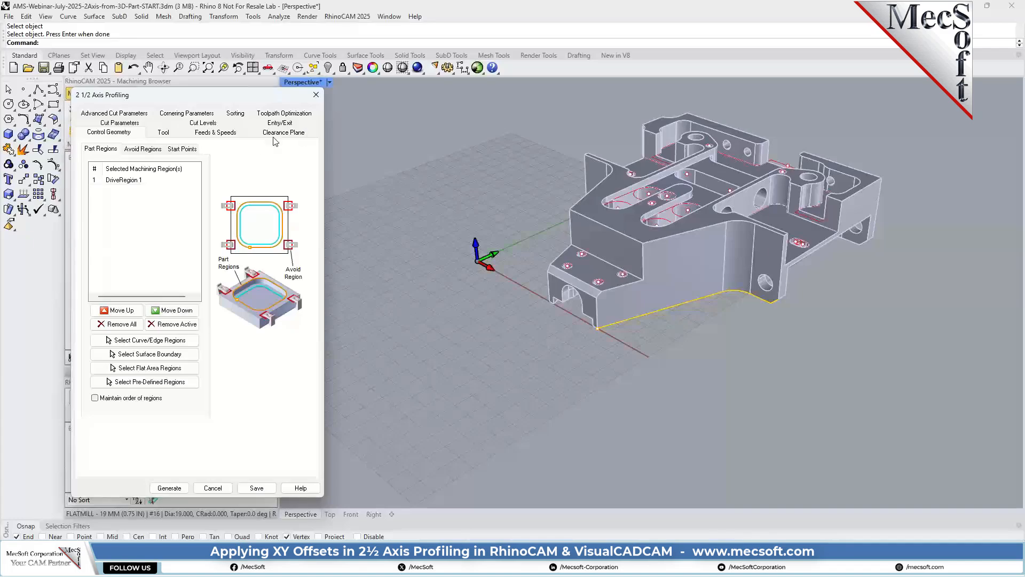
left_click(287, 123)
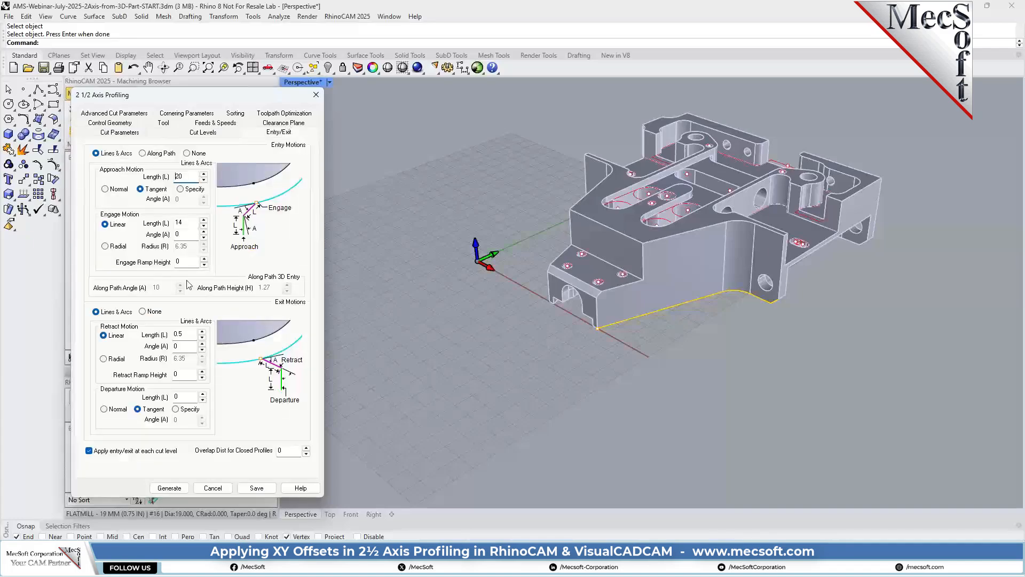
double_click(179, 334)
type("20")
double_click(187, 177)
type("0.5")
Set the departure length to 14 and the linear engage length to 5, and regenerate the cloned operation's toolpath.
left_click(185, 398)
type("14")
left_click(178, 223)
type("5")
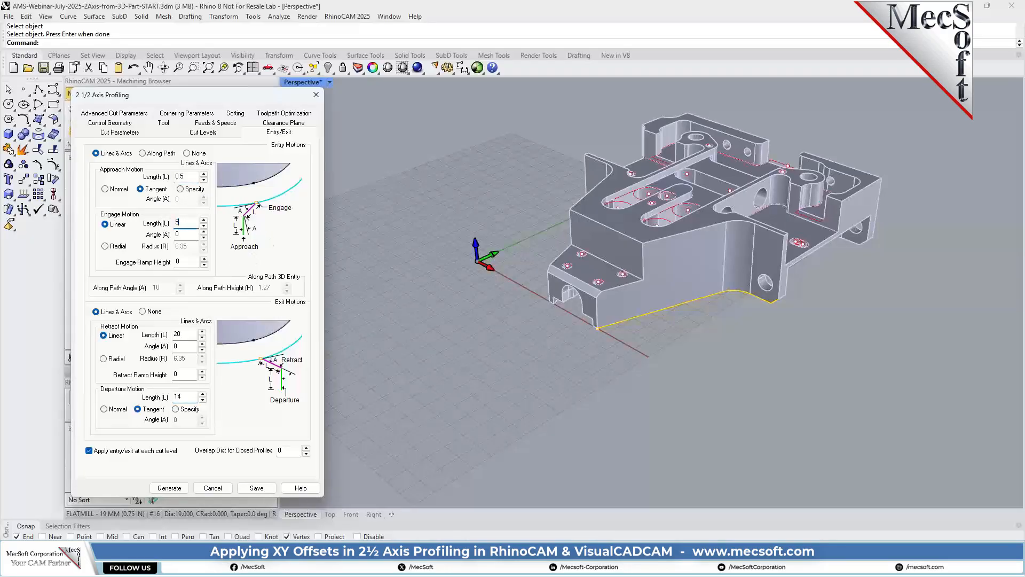
left_click(170, 488)
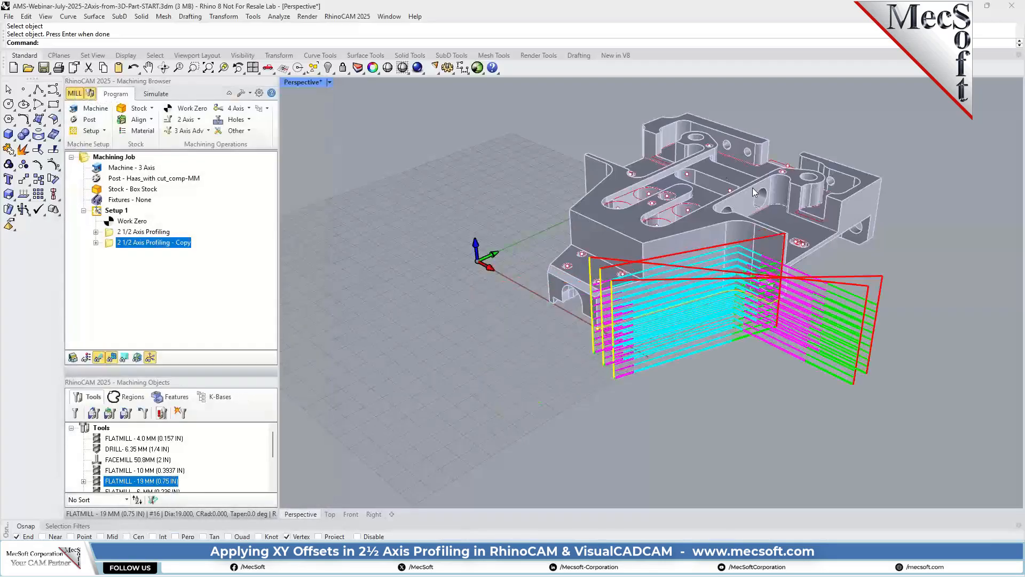
Simulate the cloned profiling operation by moves, and hide its toolpath to inspect the machined side of the stock.
right_click_drag(729, 328, 635, 292)
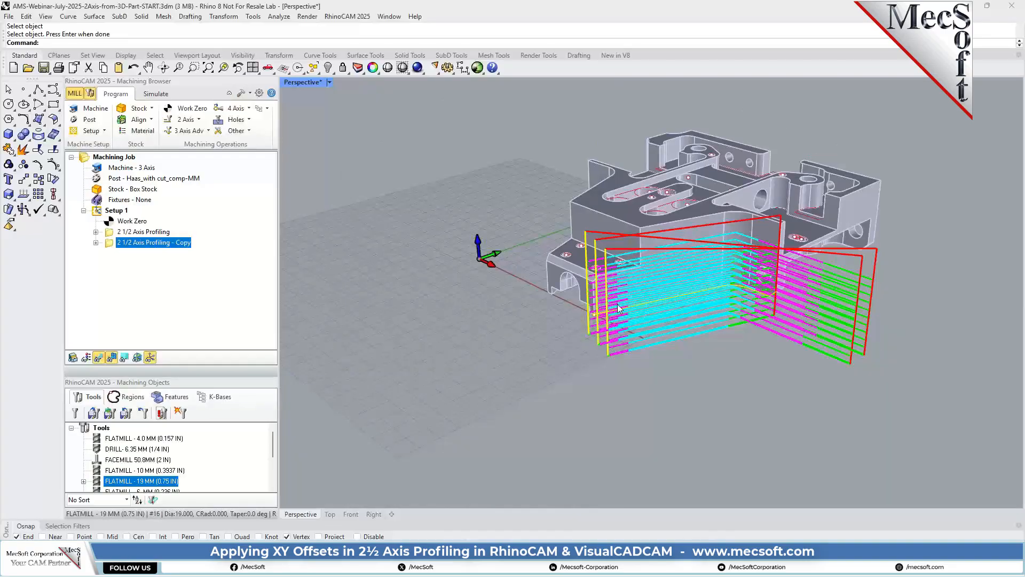
scroll(590, 335, "up", 5)
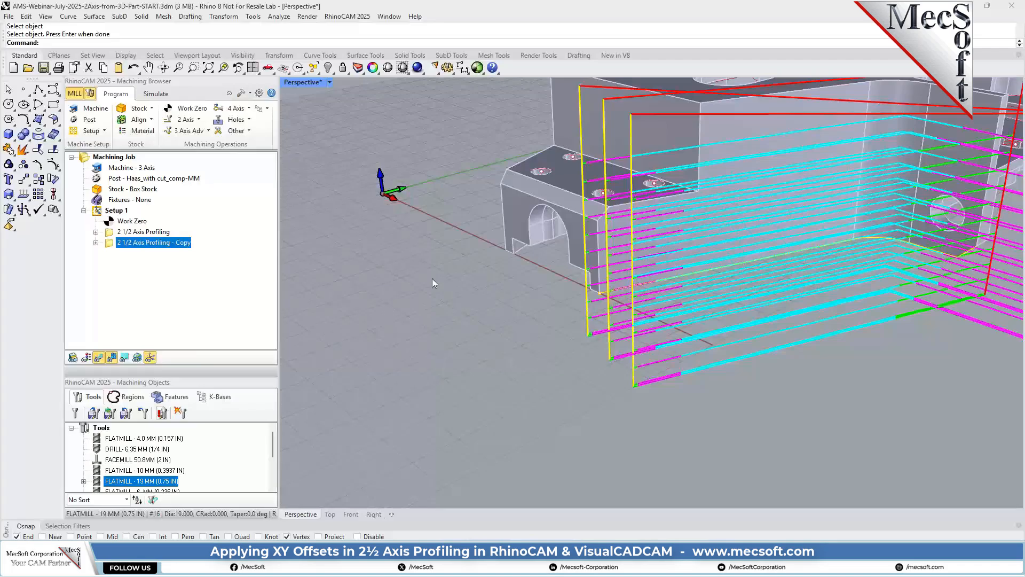
scroll(432, 281, "down", 6)
mouse_move(662, 283)
right_mouse_down()
mouse_move(666, 313)
mouse_move(662, 303)
right_mouse_up()
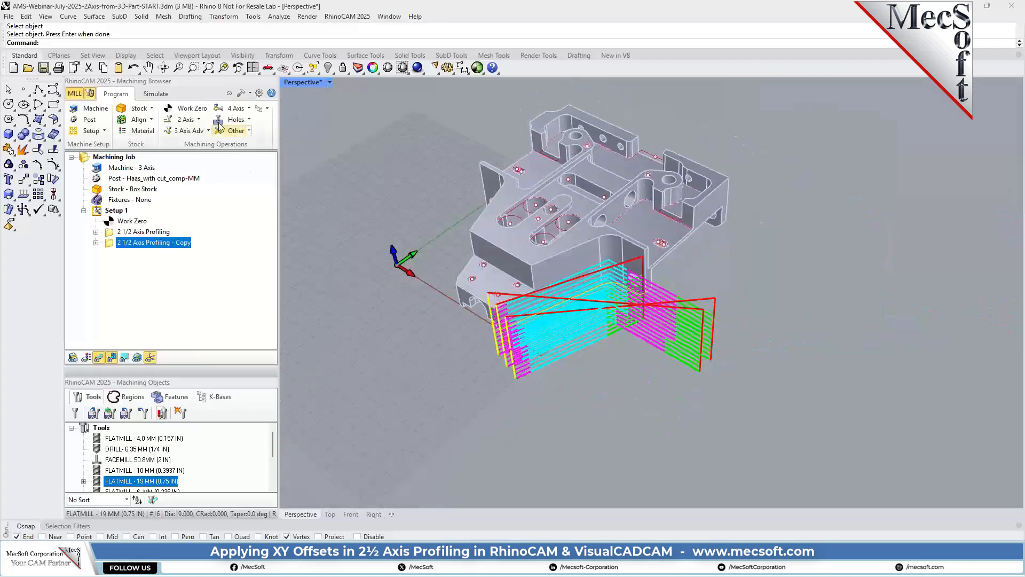
left_click(156, 94)
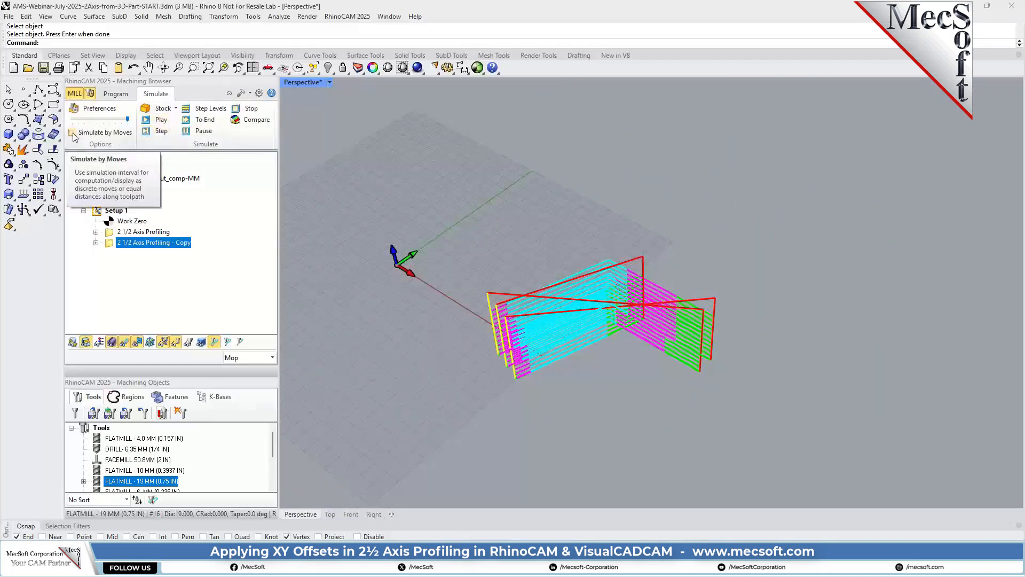
left_click(74, 134)
left_click(159, 121)
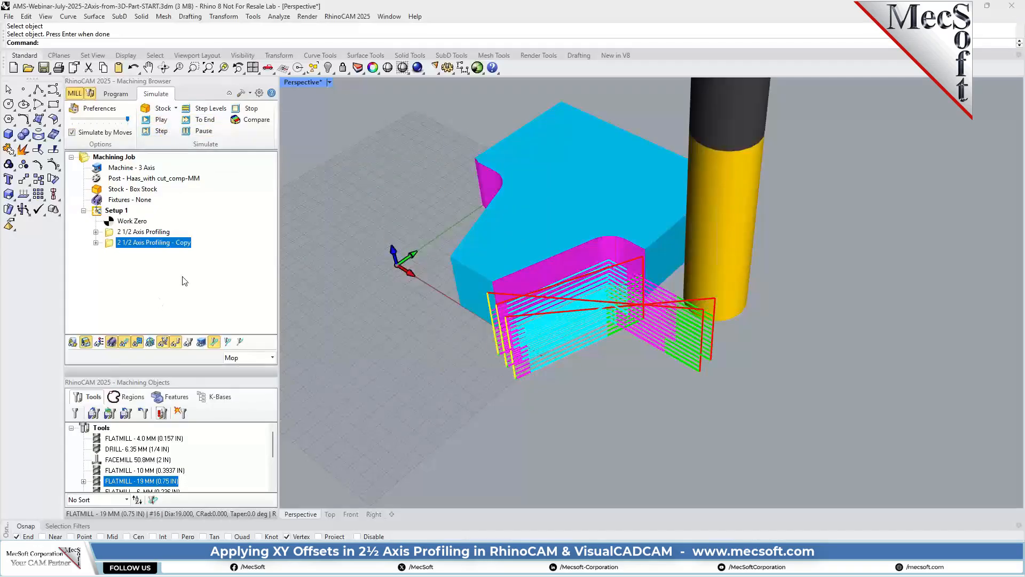
left_click(124, 342)
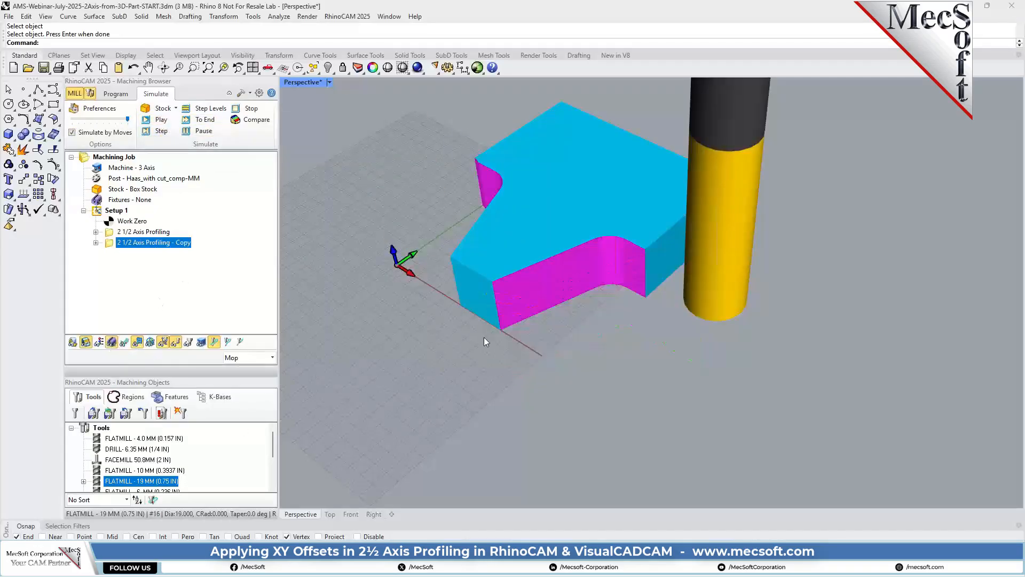
right_click_drag(483, 338, 625, 364)
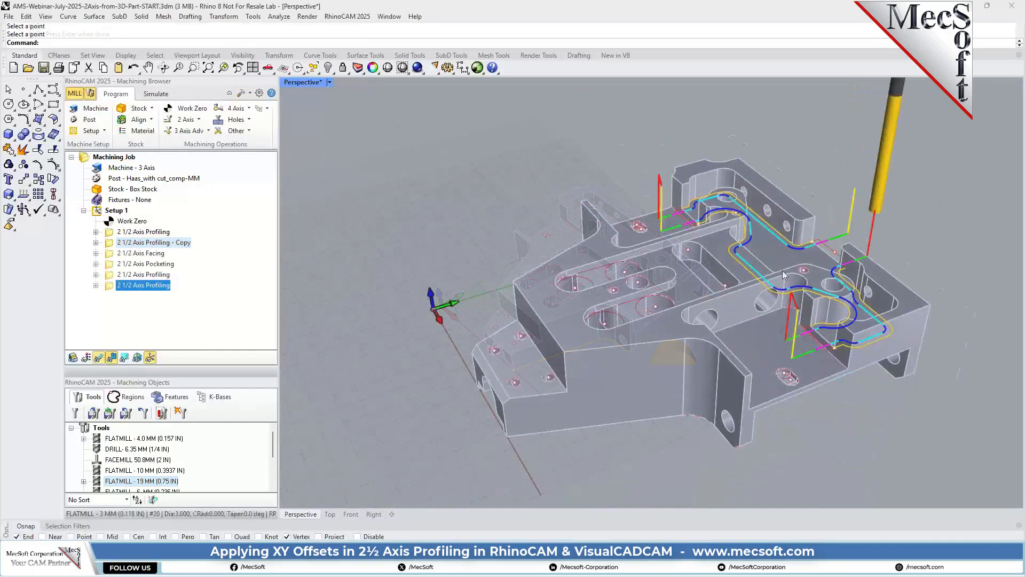
Create another 2 1/2 Axis Profiling operation and remove all of its preselected machining regions.
scroll(783, 270, "up", 5)
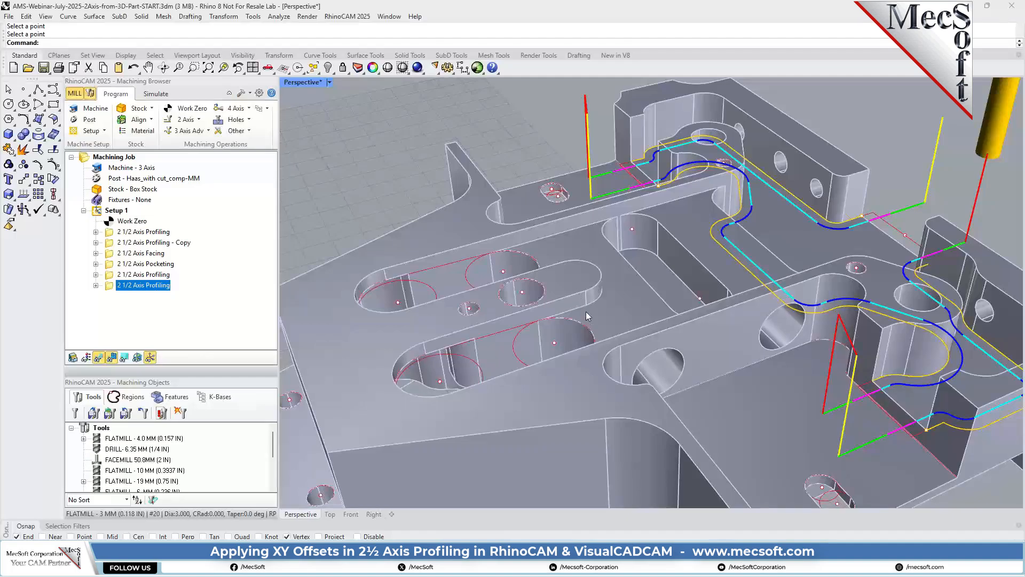
scroll(574, 308, "down", 2)
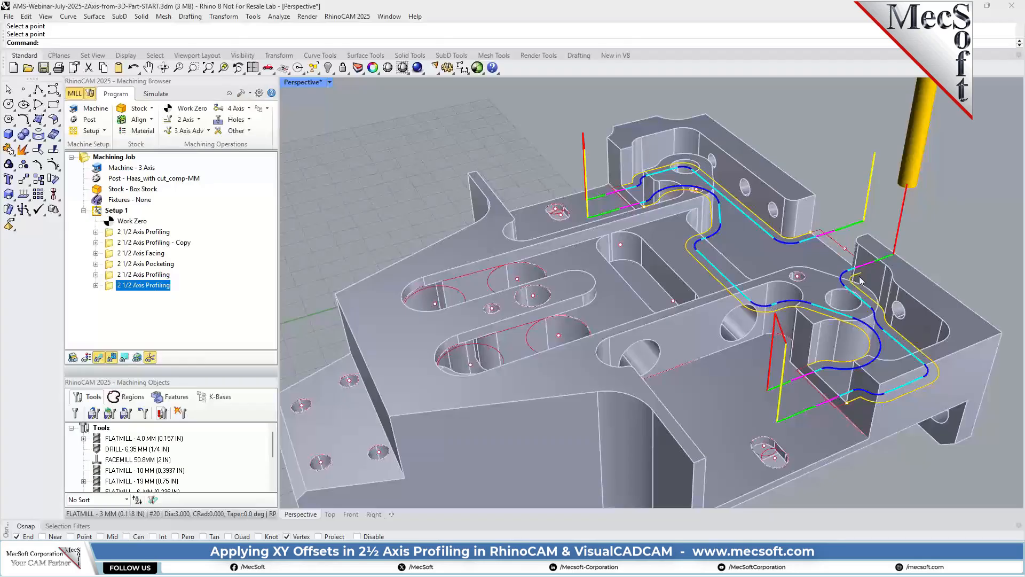
left_click(186, 122)
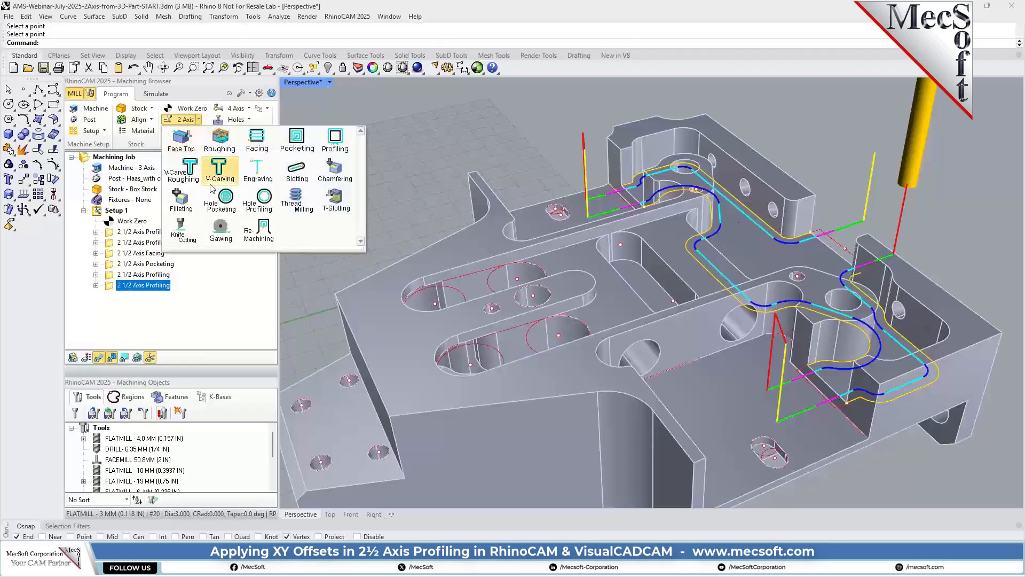
left_click(339, 140)
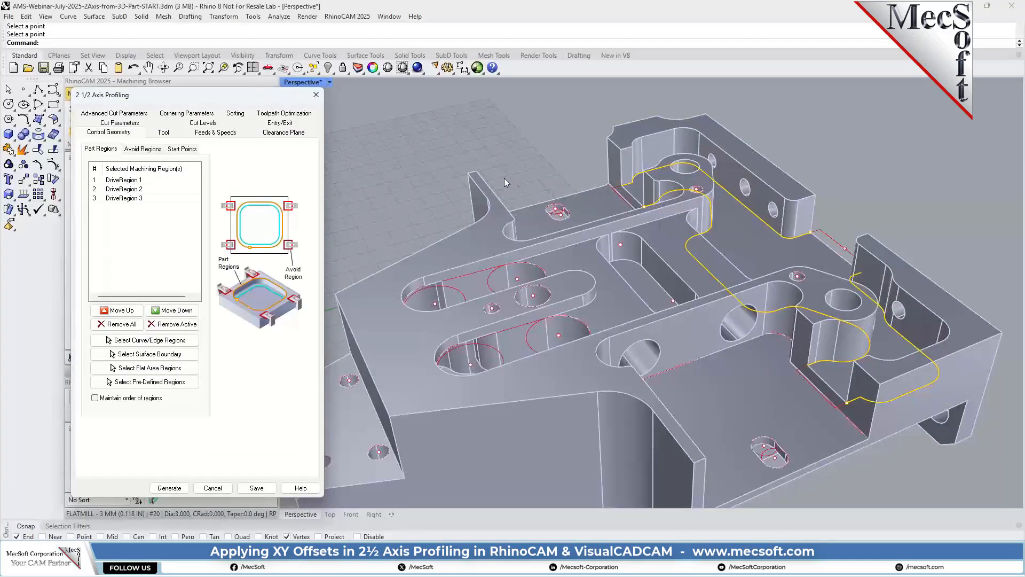
left_click(129, 326)
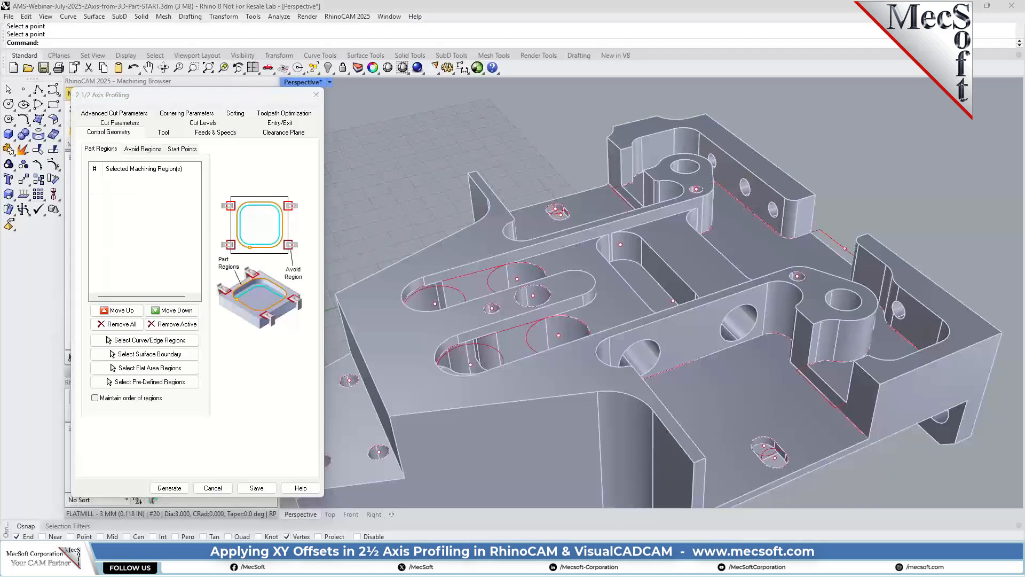
Select the connected upper edges around the part's two slots and central tongue, including both long straight sides, as machining regions.
left_click(138, 340)
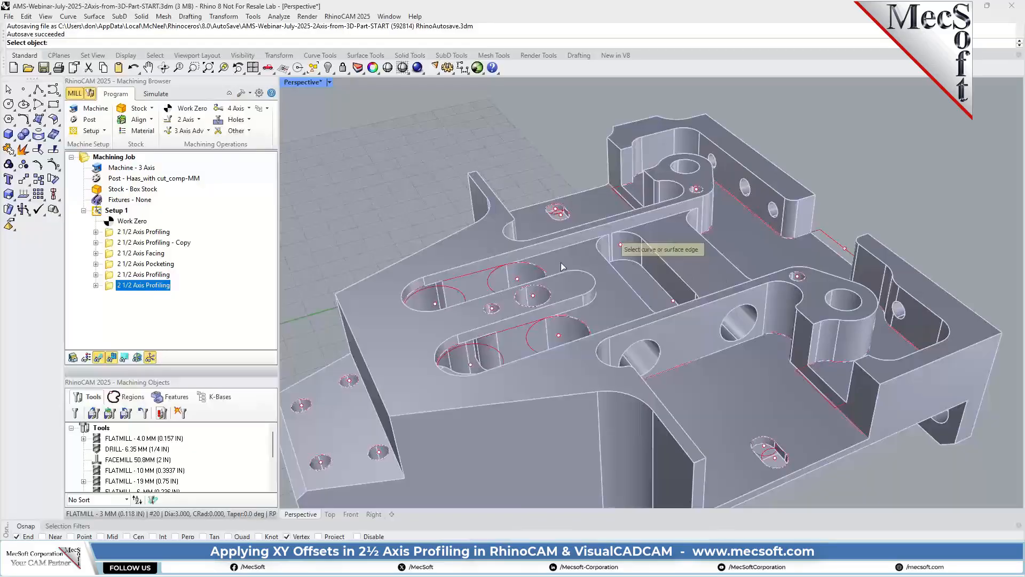
left_click(562, 248)
scroll(624, 232, "up", 2)
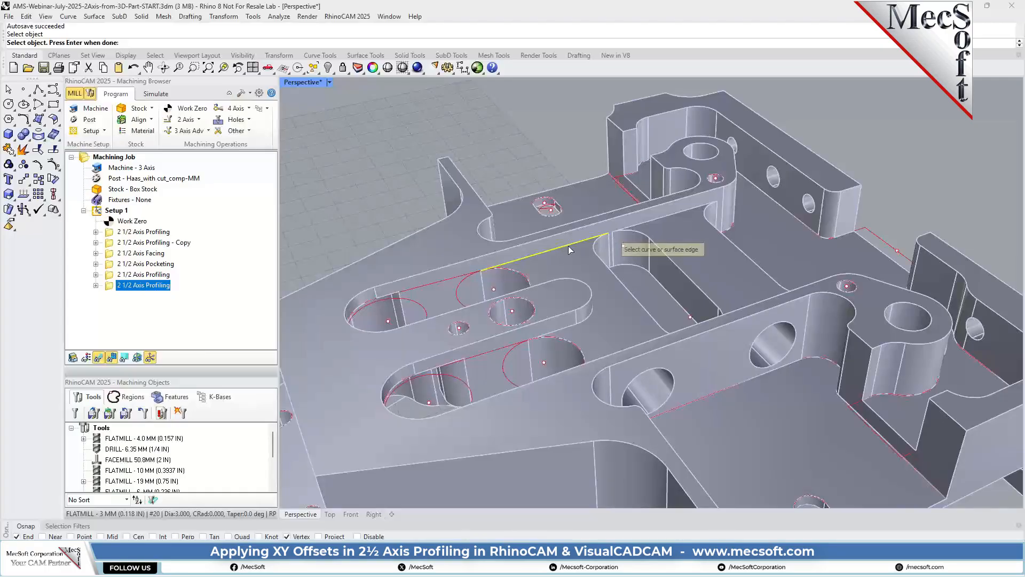
key("Return")
left_click(717, 190)
left_click(360, 300)
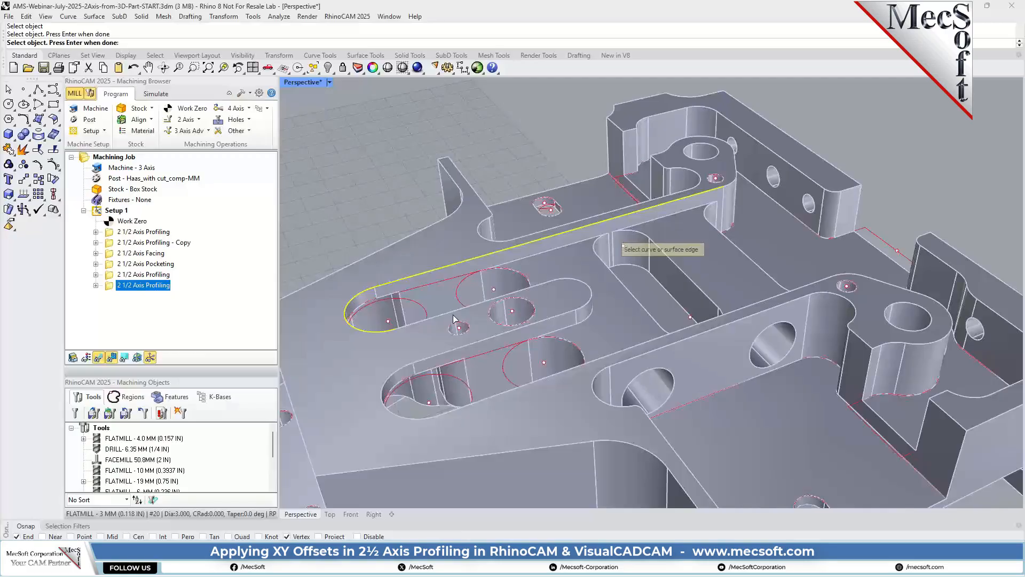
left_click(587, 285)
left_click(510, 347)
left_click(398, 373)
left_click(489, 399)
scroll(652, 258, "down", 2)
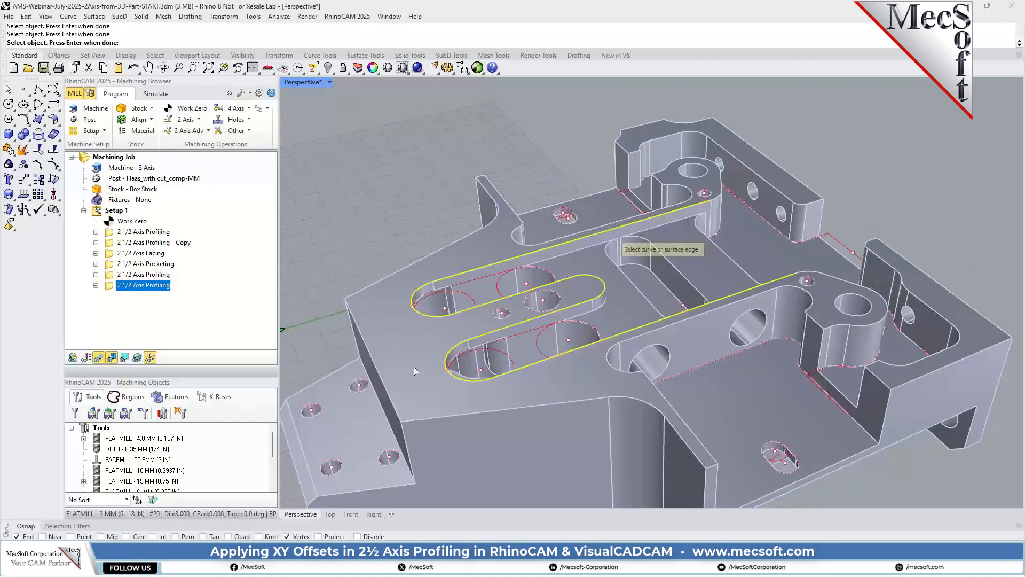
key("Return")
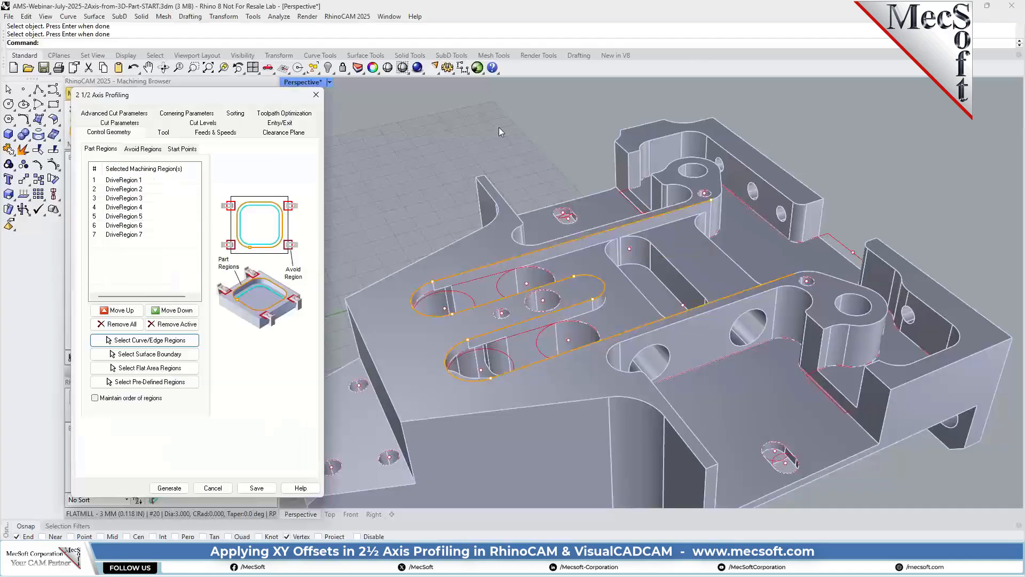
Assign the FLATMILL - 6 MM tool to the new profiling operation and set its tolerance to 0.01.
left_click(163, 132)
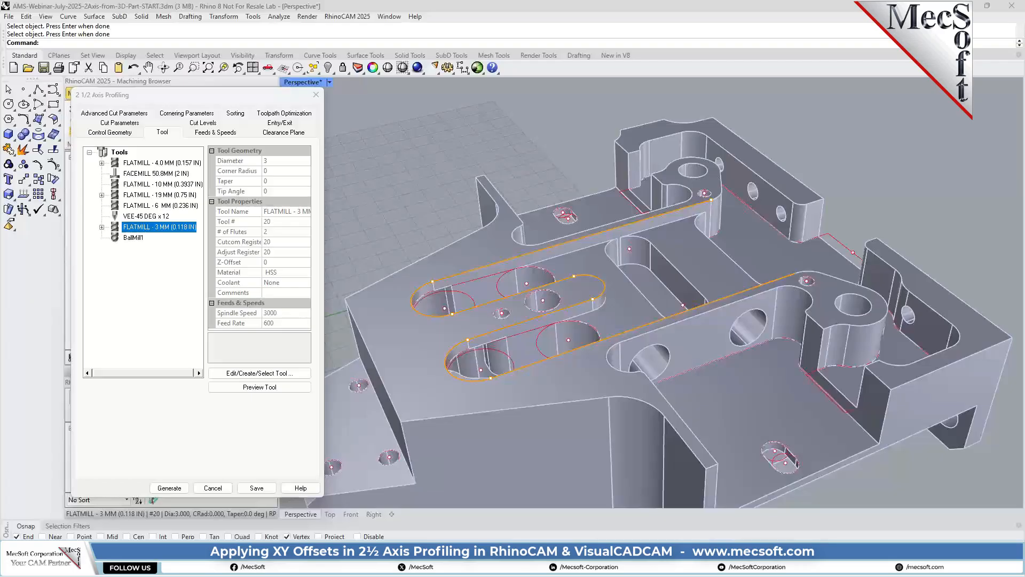
left_click(160, 206)
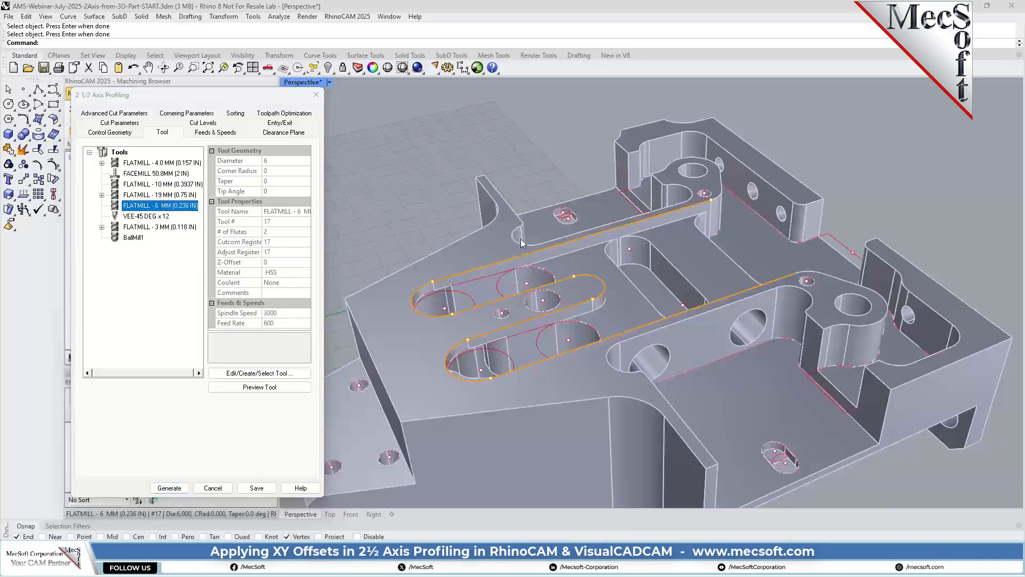
left_click(114, 123)
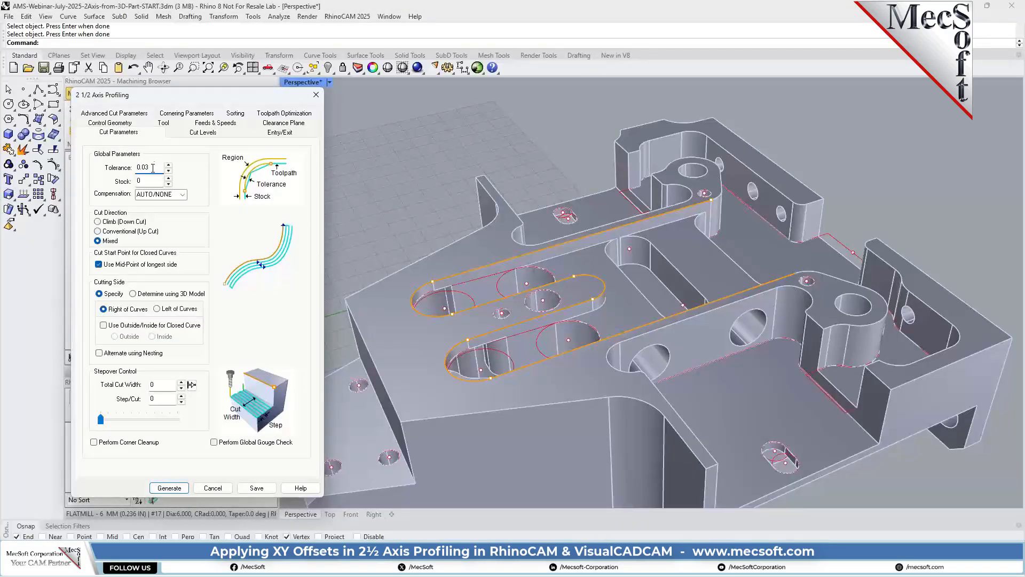
mouse_move(153, 167)
left_mouse_down()
mouse_move(137, 167)
mouse_move(145, 169)
left_mouse_up()
type("1")
Determine the cutting side using the 3D model, and define the stepover's total cut width and step per cut.
left_click(146, 297)
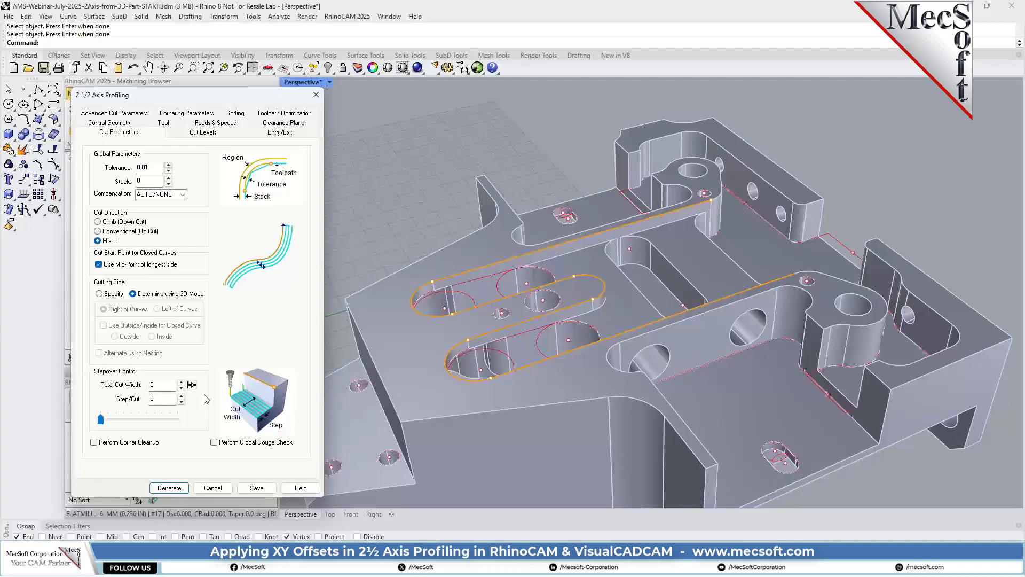
left_click(152, 384)
double_click(151, 385)
type("1")
double_click(154, 399)
left_click_drag(165, 398, 128, 404)
type("4")
left_click(155, 384)
left_click(164, 397)
mouse_move(132, 420)
left_mouse_down()
mouse_move(107, 422)
mouse_move(178, 421)
mouse_move(121, 422)
mouse_move(131, 420)
left_mouse_up()
Pick the wall's top and bottom points for a 2.032 total cut depth, and set rough depth per cut to 1 with distance as specified.
left_click(202, 133)
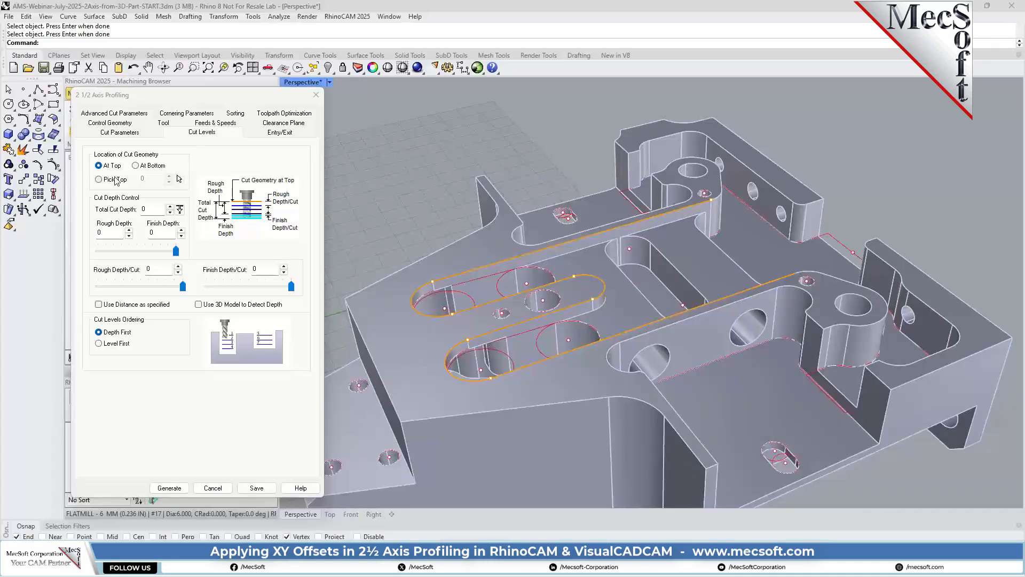
left_click(180, 209)
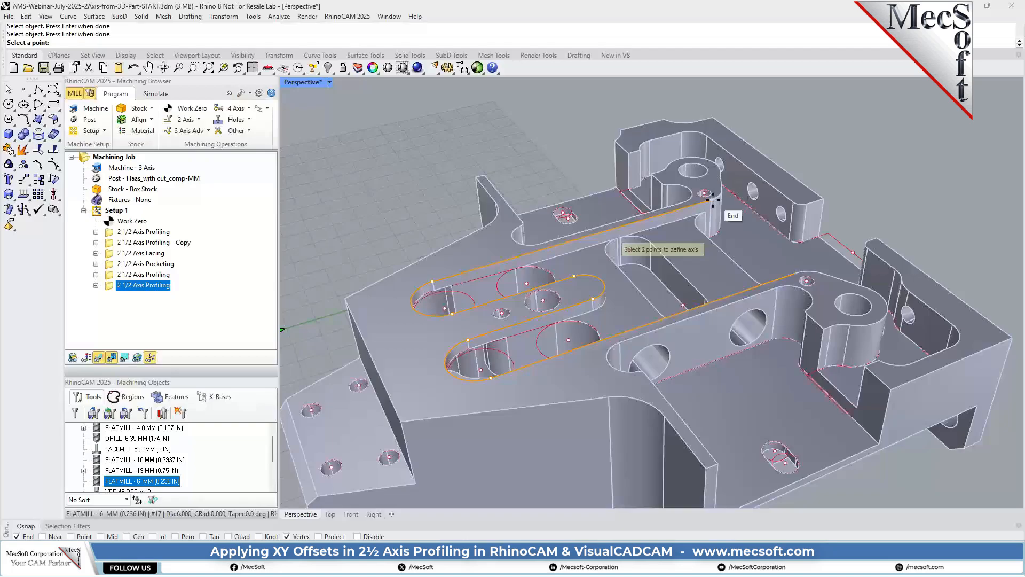
left_click(711, 199)
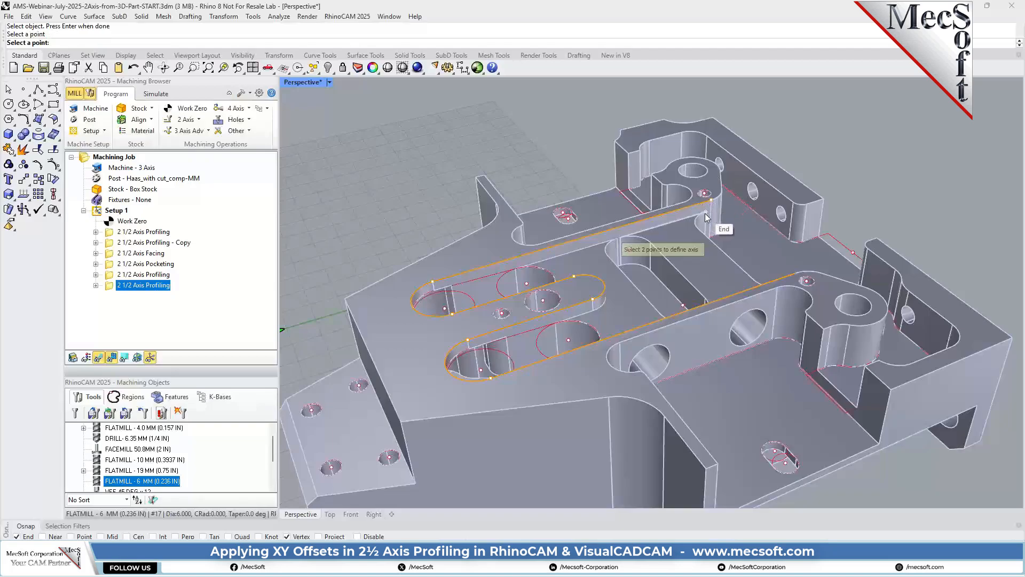
left_click(704, 212)
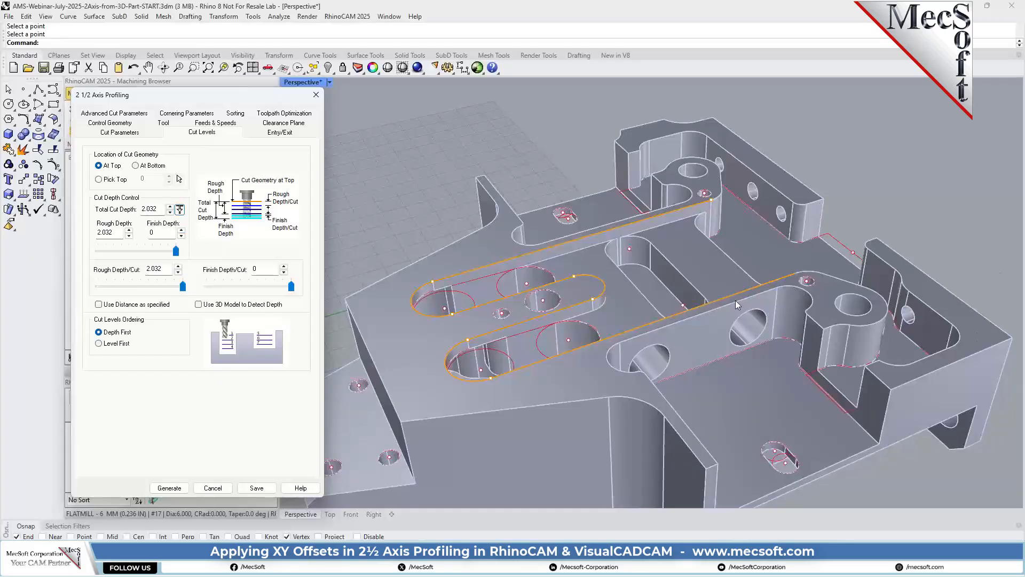
left_click_drag(162, 270, 148, 269)
type("1")
left_click(99, 304)
Set both entry and exit motions to None, generate the operation and examine its offset toolpath along the slots.
left_click(274, 136)
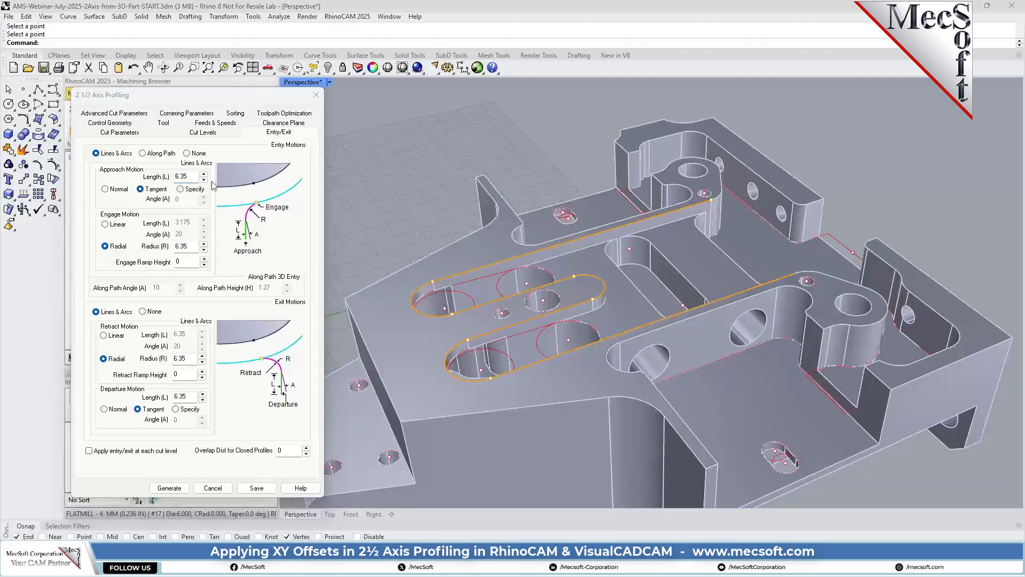
left_click(187, 153)
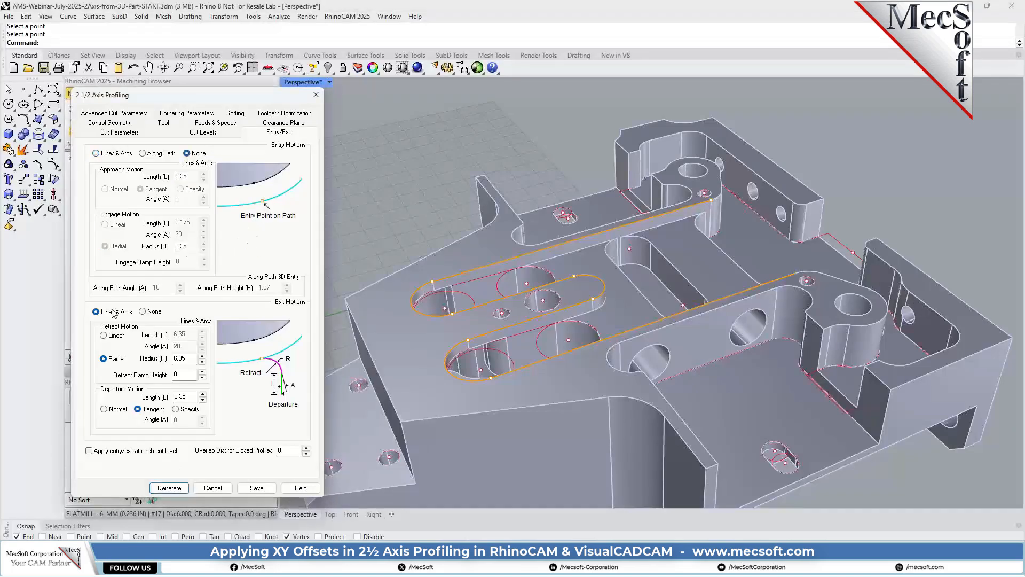
left_click(143, 311)
left_click(170, 488)
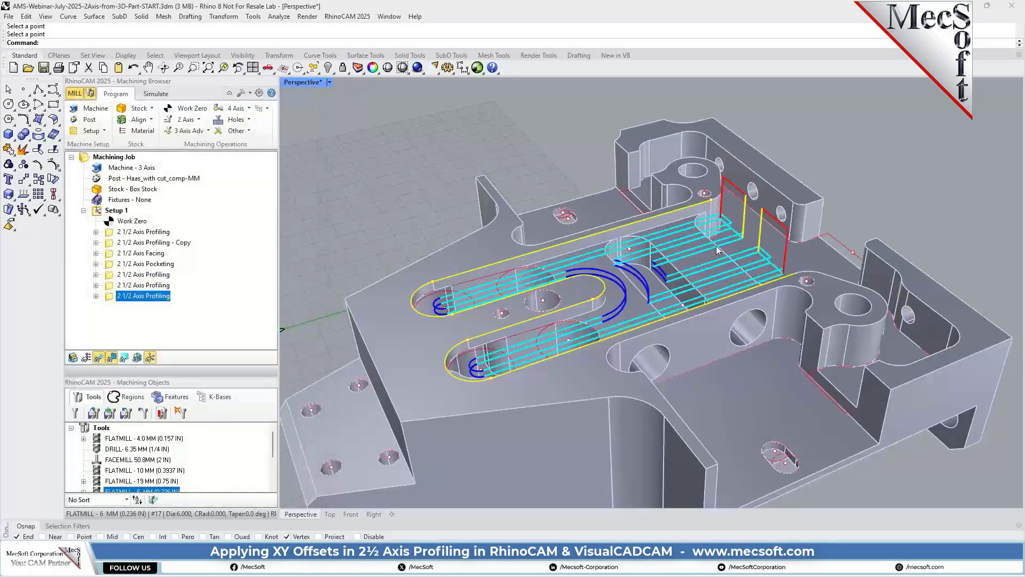
right_click_drag(717, 245, 675, 351)
scroll(643, 358, "up", 2)
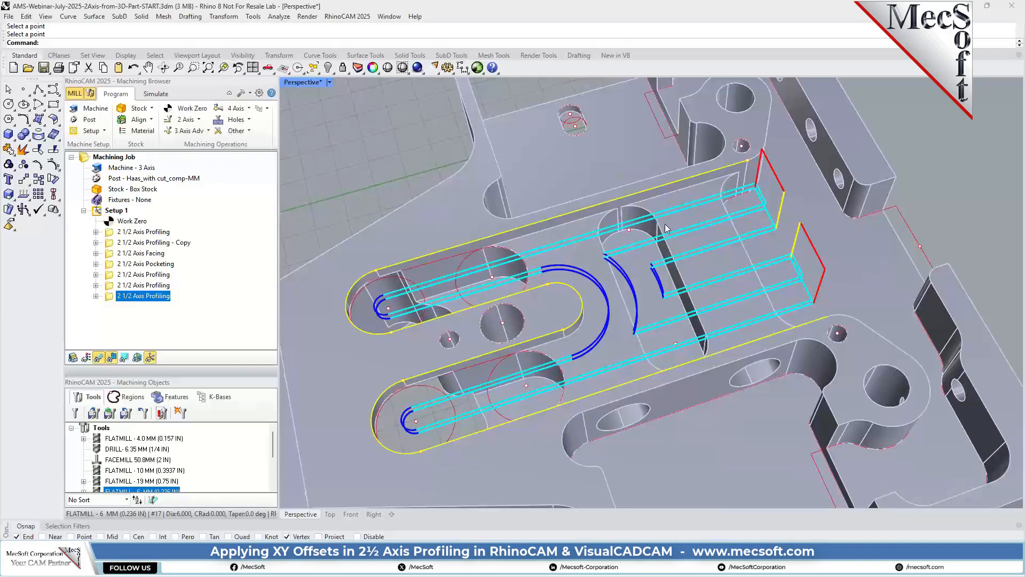
right_click_drag(714, 306, 879, 444)
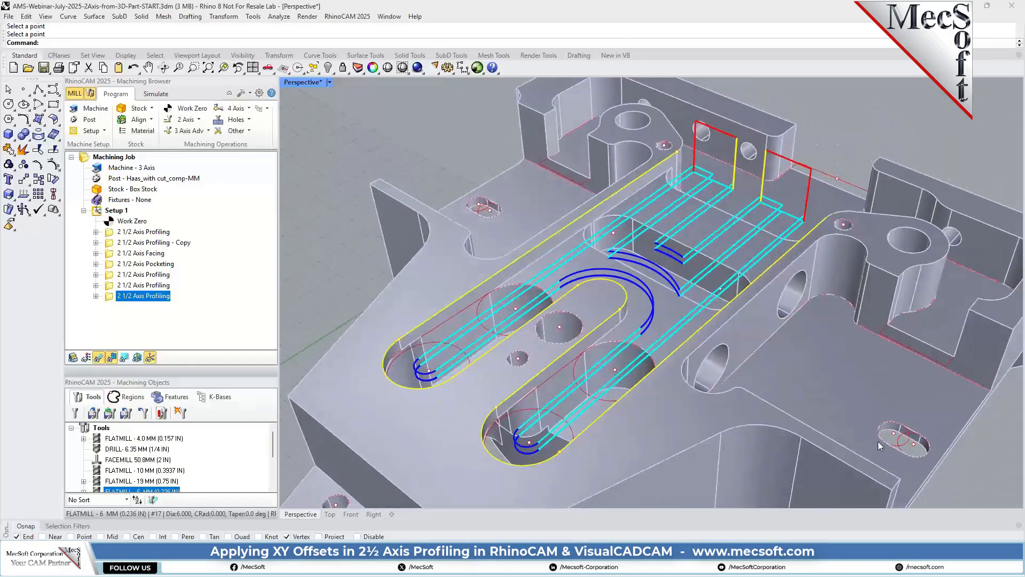
mouse_move(737, 216)
right_mouse_down()
mouse_move(688, 265)
mouse_move(726, 215)
right_mouse_up()
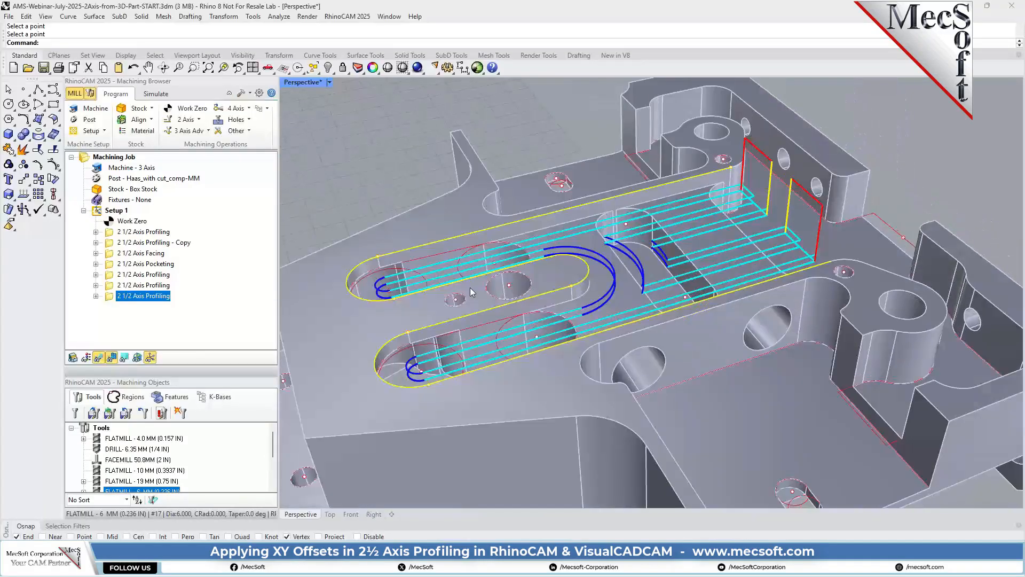
Change the simulation color of the latest 2 1/2 Axis Profiling operation to light pink in its properties.
left_click(156, 94)
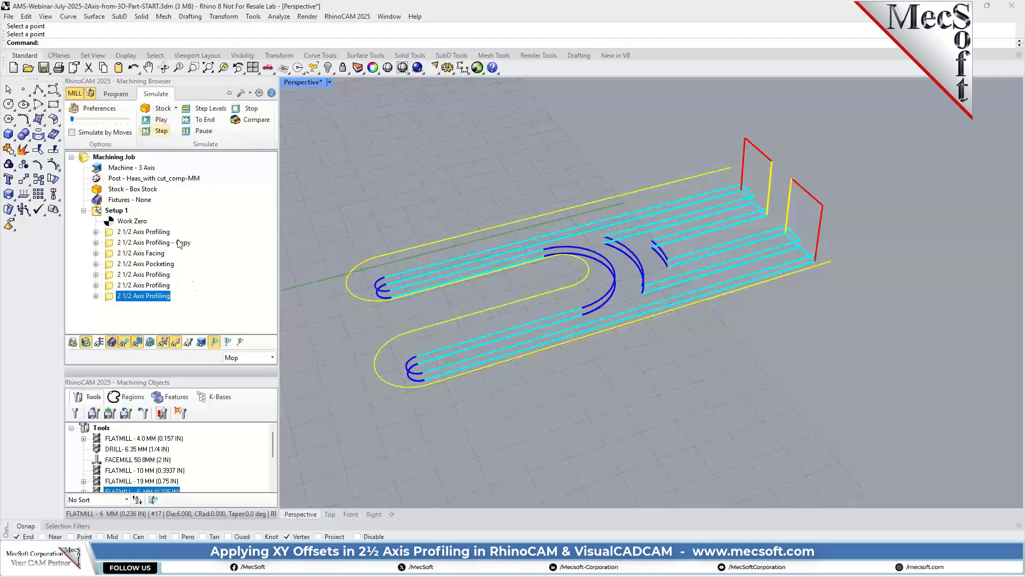
right_click(156, 295)
left_click(189, 287)
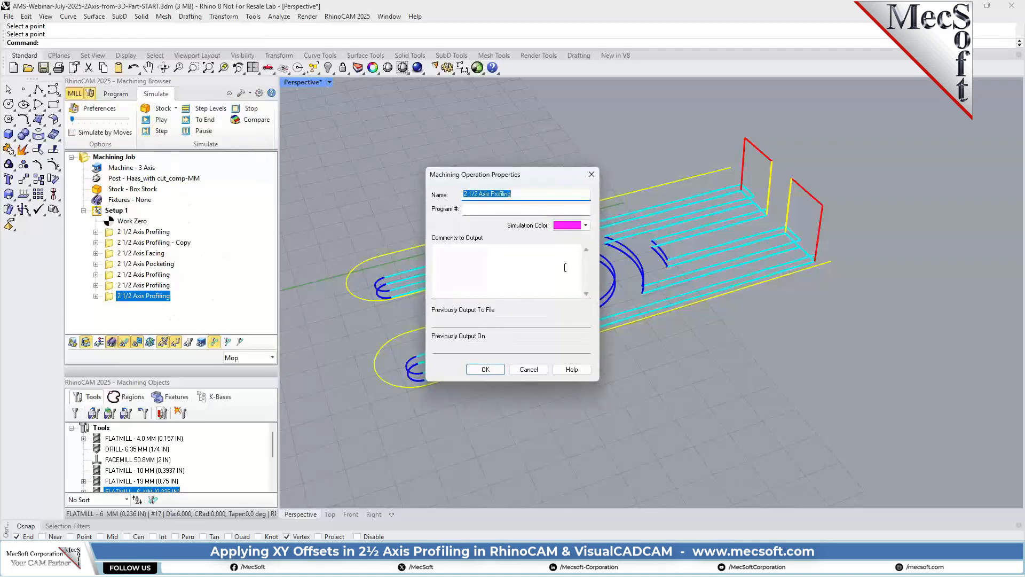
left_click(587, 224)
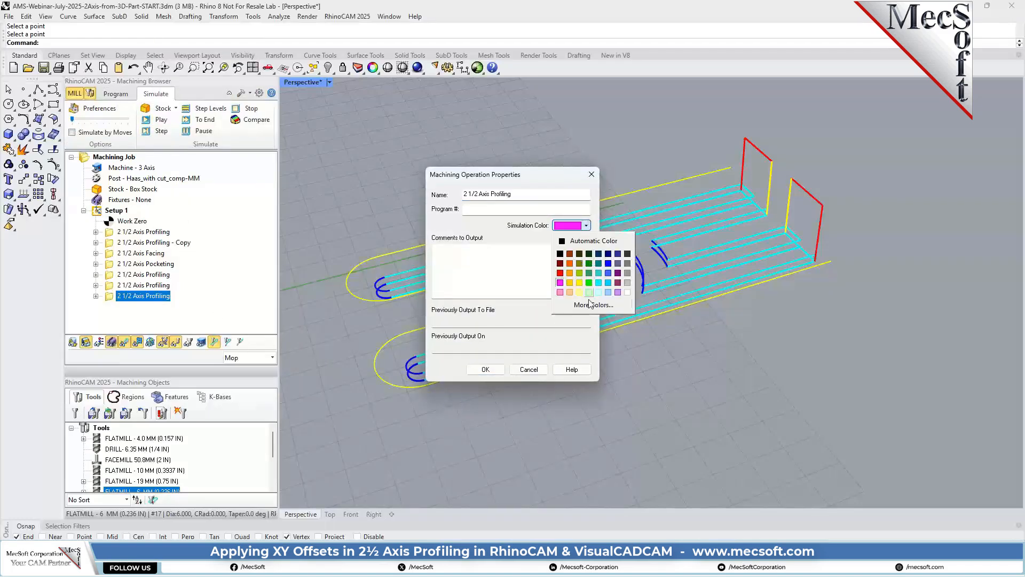
left_click(560, 292)
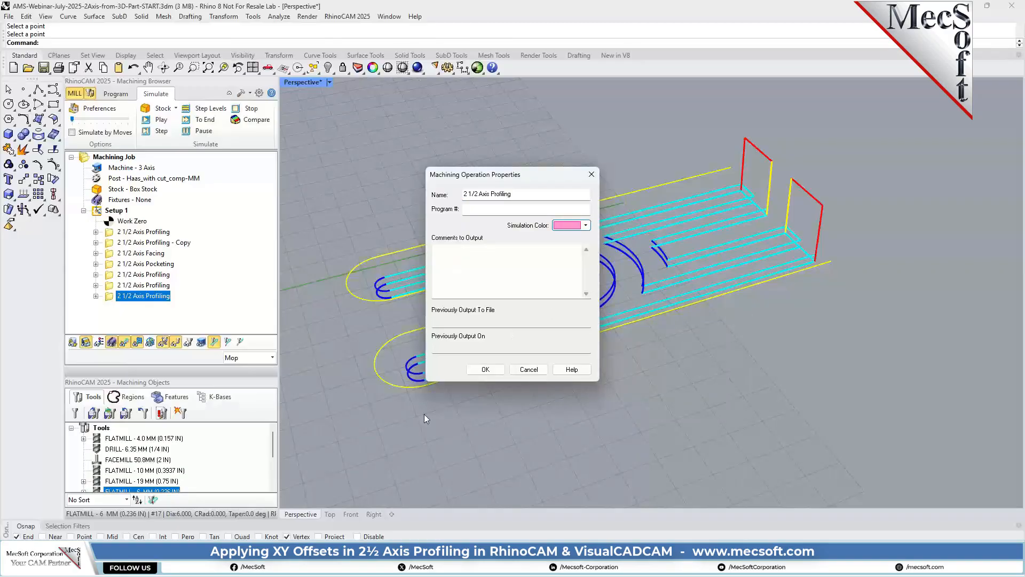
left_click(486, 369)
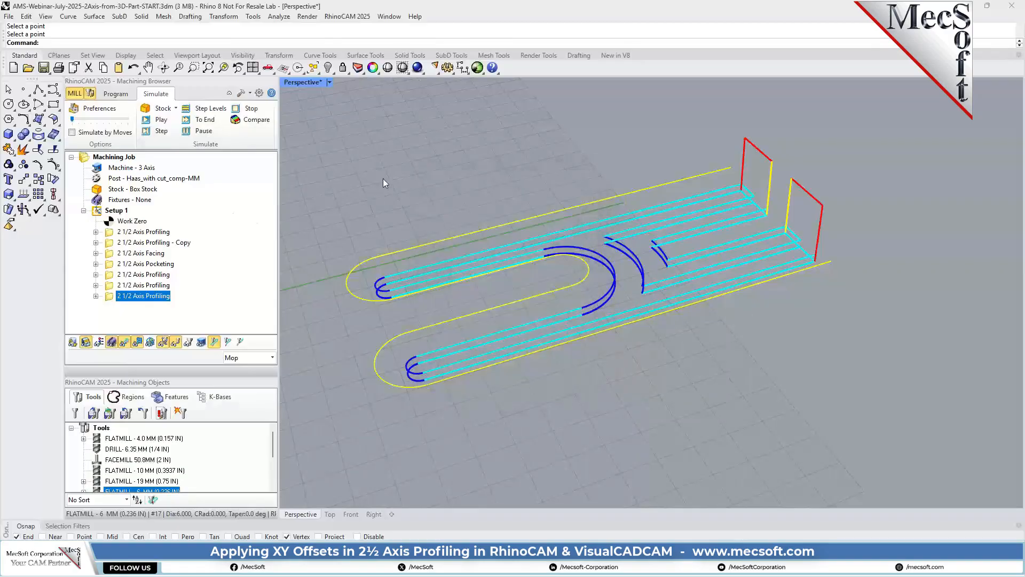
Simulate the slot profiling operation, hide its toolpath and inspect the machined stock.
left_click(160, 120)
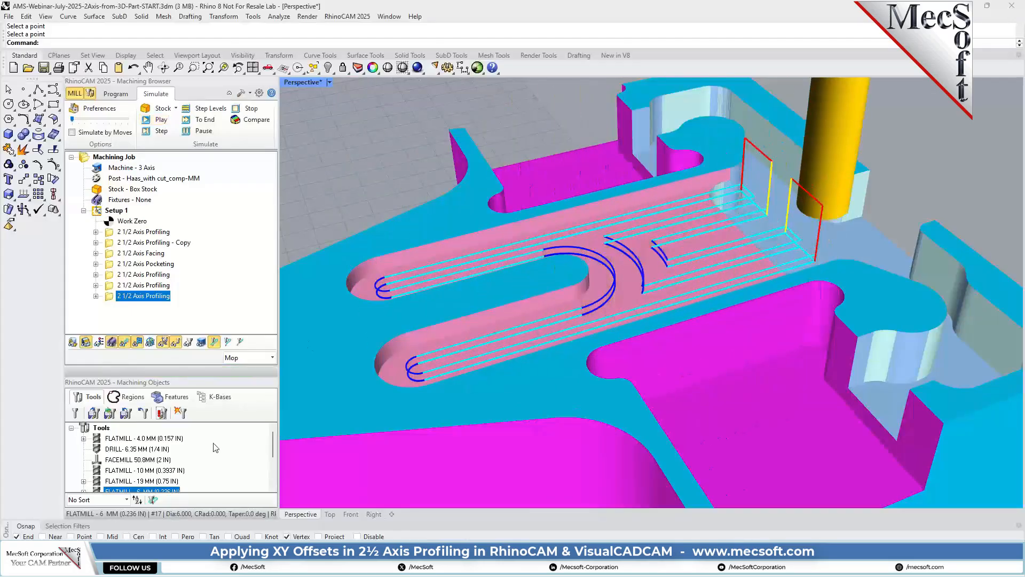
left_click(126, 344)
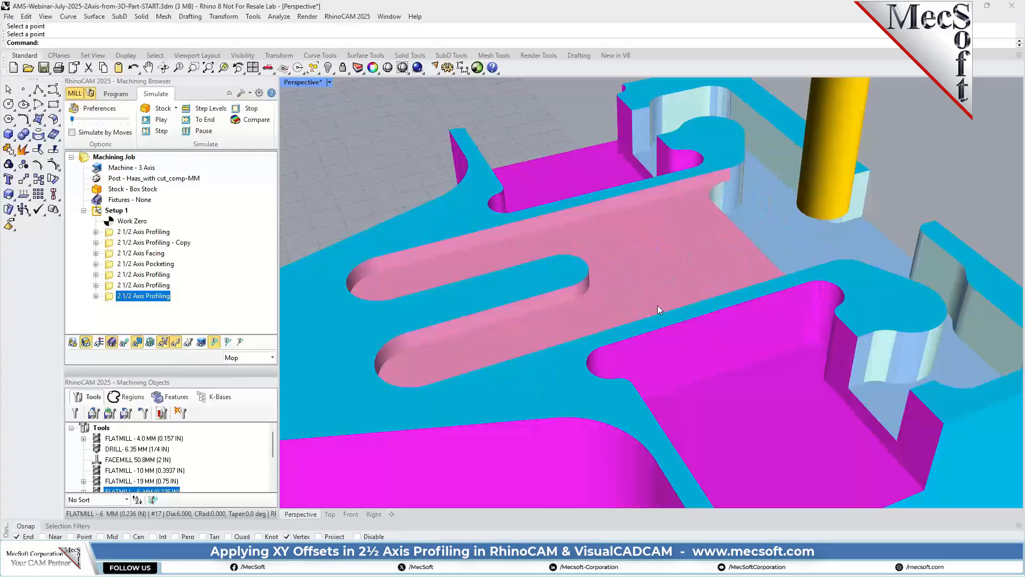
right_click_drag(658, 308, 709, 275)
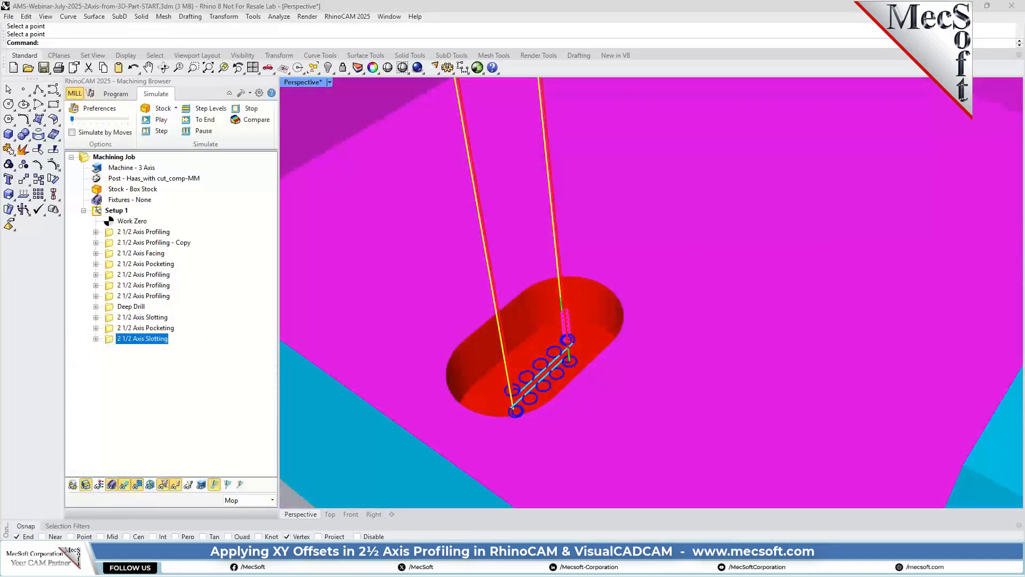
scroll(726, 341, "down", 12)
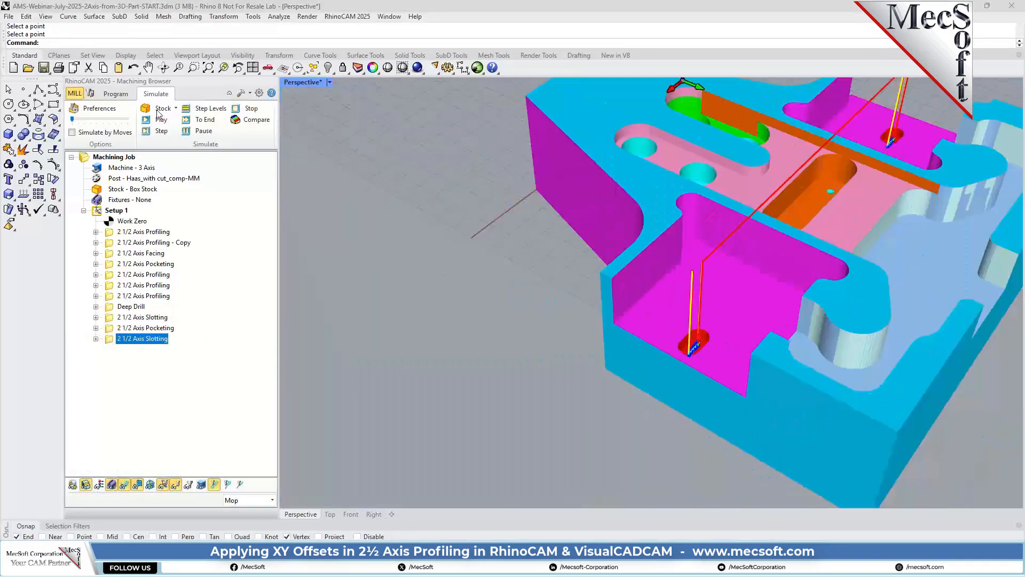
Return to programming the job and start a new 2 1/2 Axis Profiling operation for the recess at the part's outer corner.
left_click(119, 96)
scroll(627, 306, "down", 7)
right_click_drag(628, 306, 549, 330)
scroll(549, 329, "up", 10)
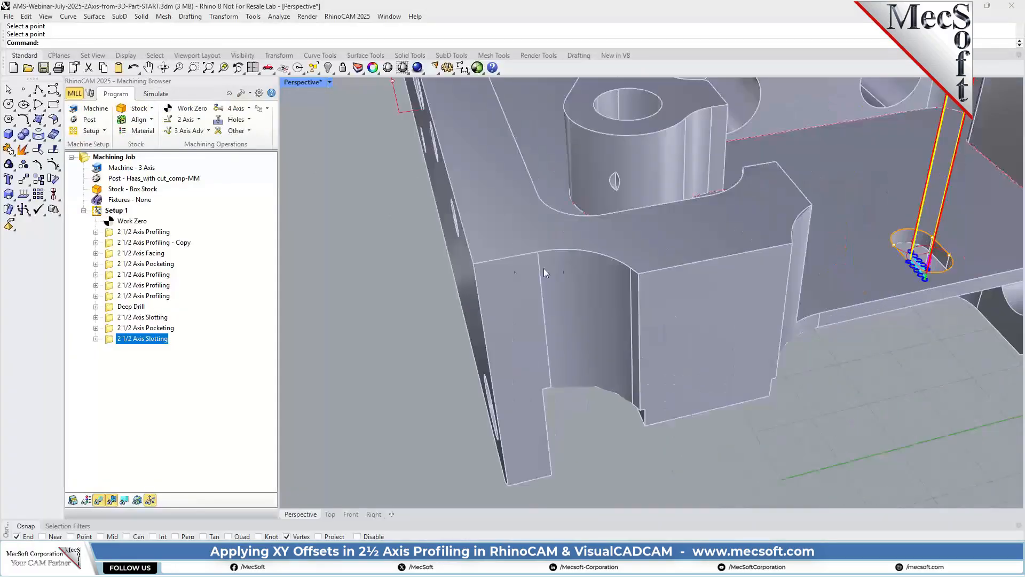
scroll(561, 282, "down", 10)
right_click_drag(604, 275, 547, 289)
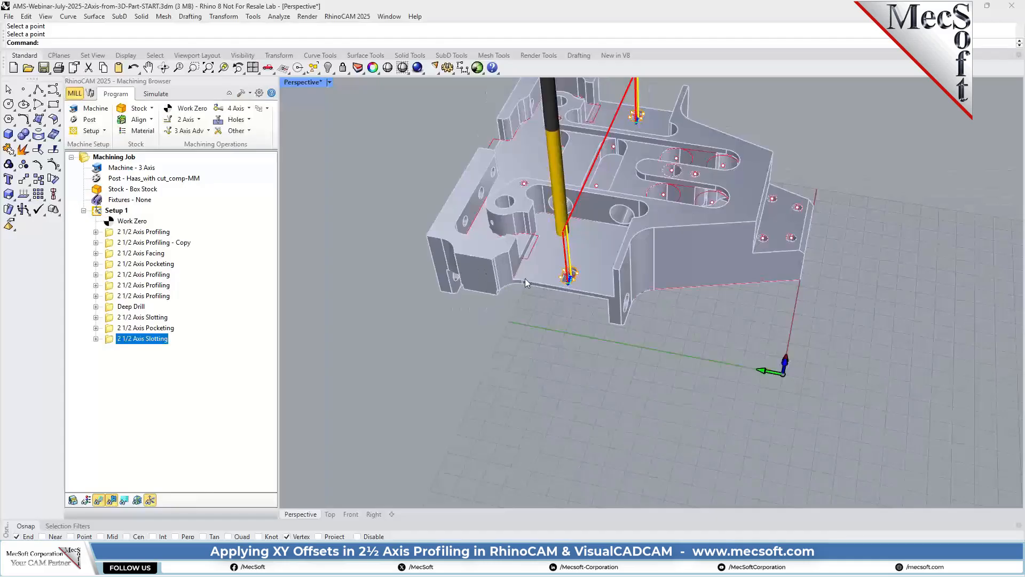
right_click_drag(637, 383, 867, 232)
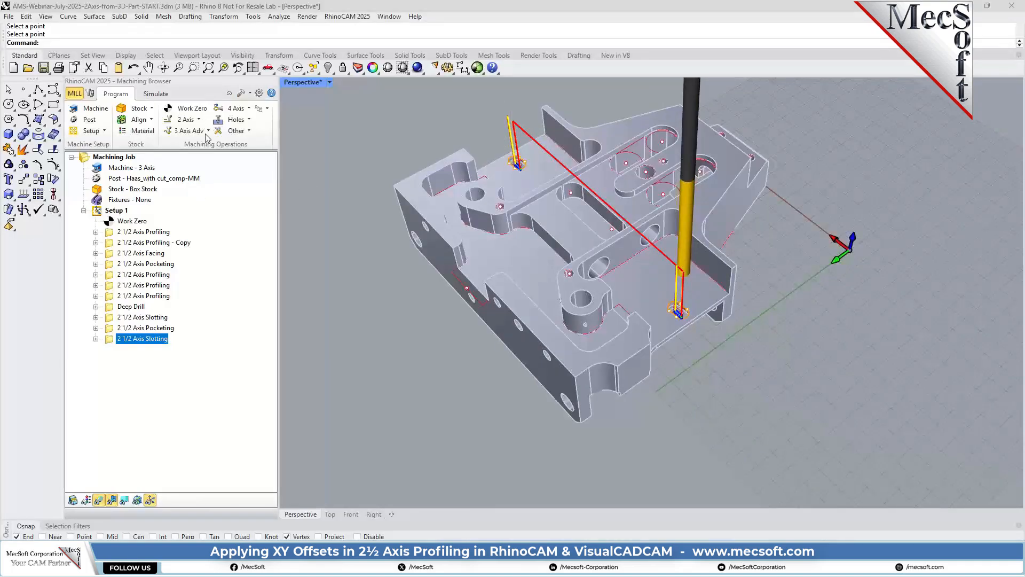
left_click(186, 119)
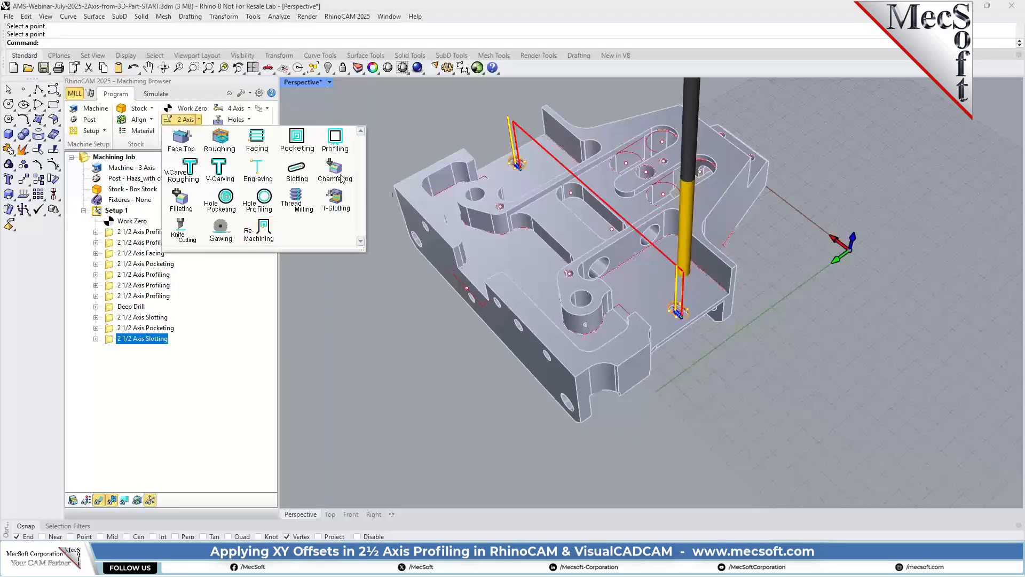
left_click(331, 143)
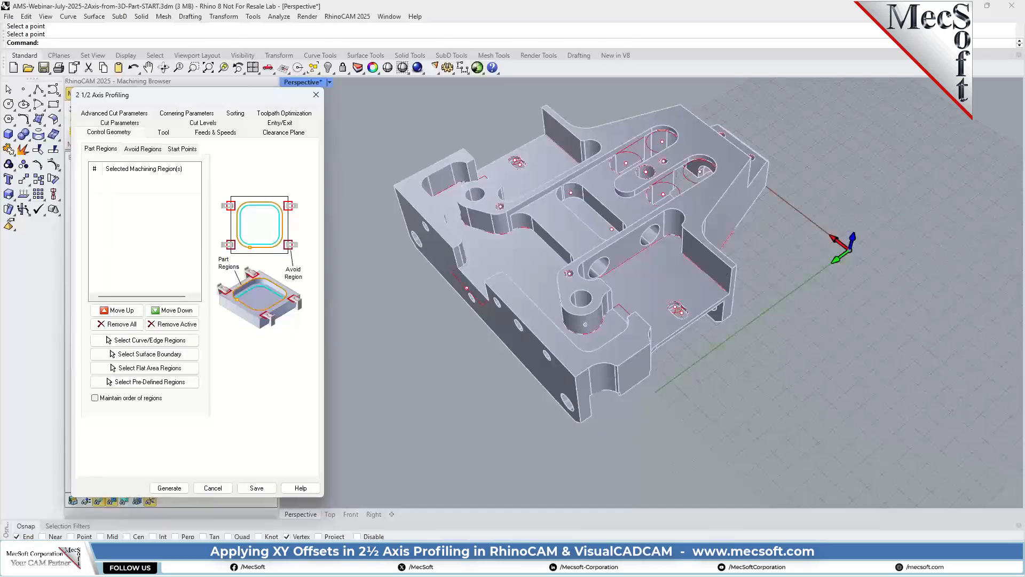
Select the straight edge, the curved edge and the short end edge along the top of the corner recess as part regions.
scroll(578, 377, "up", 5)
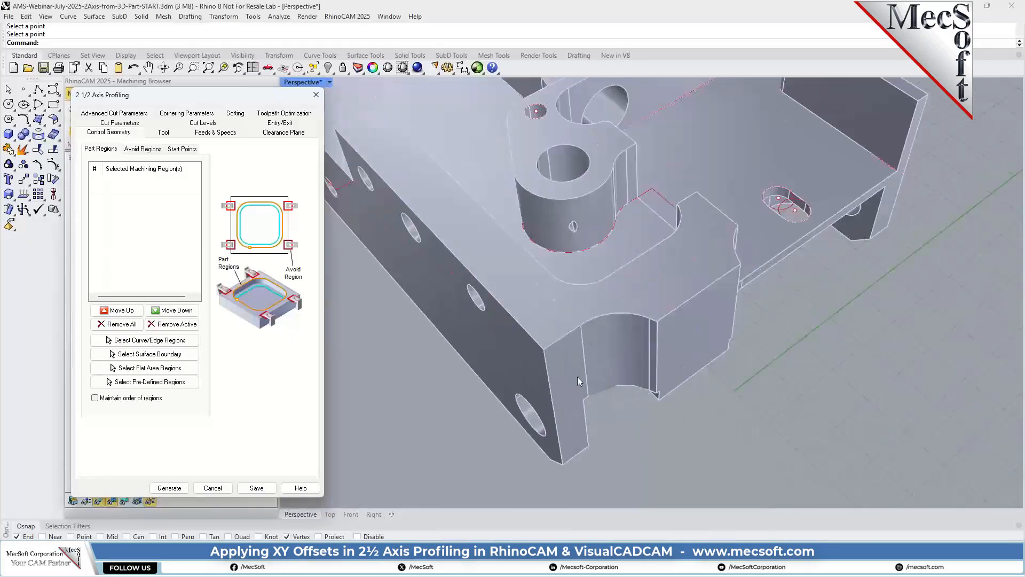
left_click(568, 335)
left_click(702, 445)
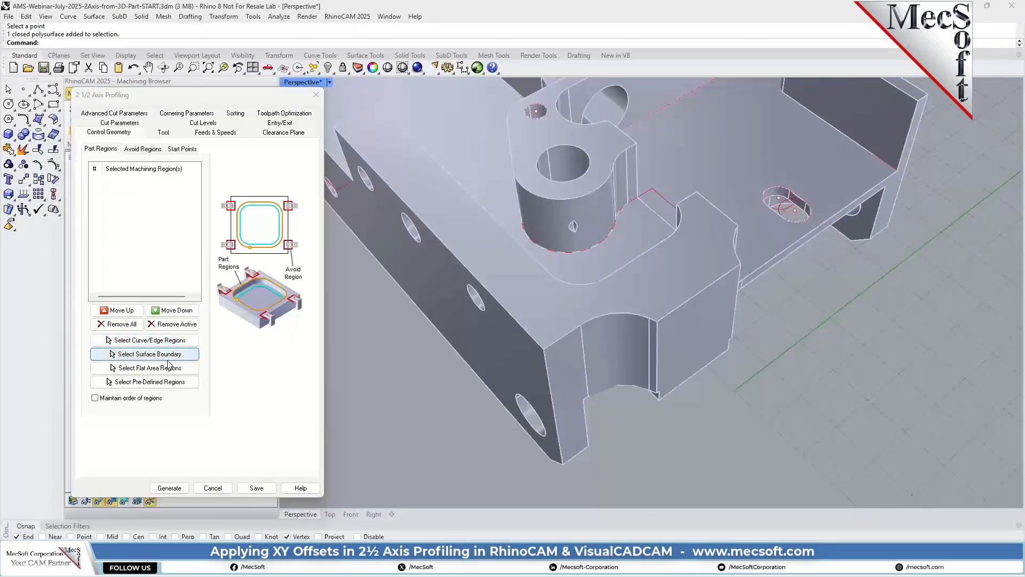
left_click(150, 339)
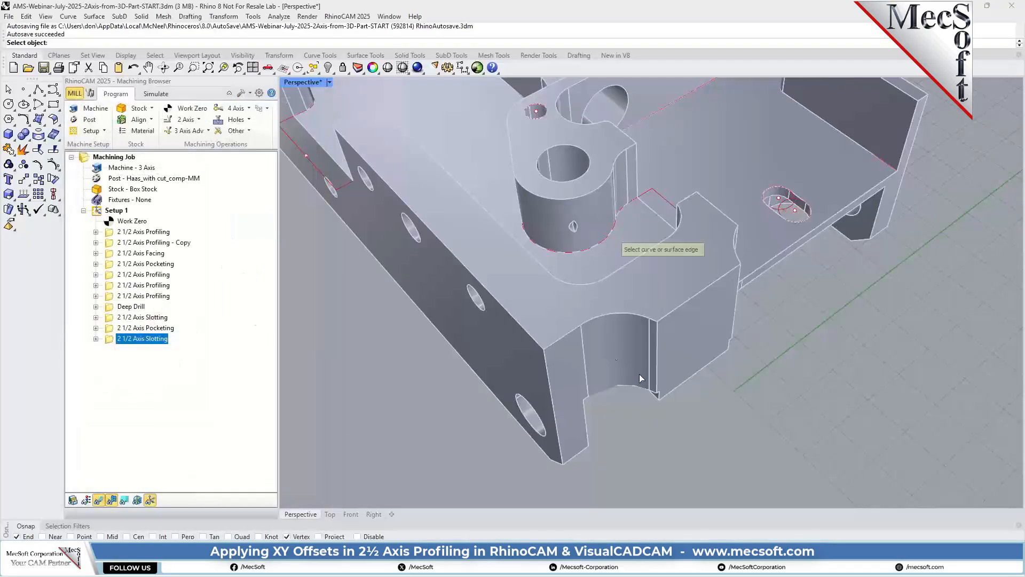
left_click(594, 319)
scroll(649, 340, "up", 8)
scroll(660, 341, "down", 5)
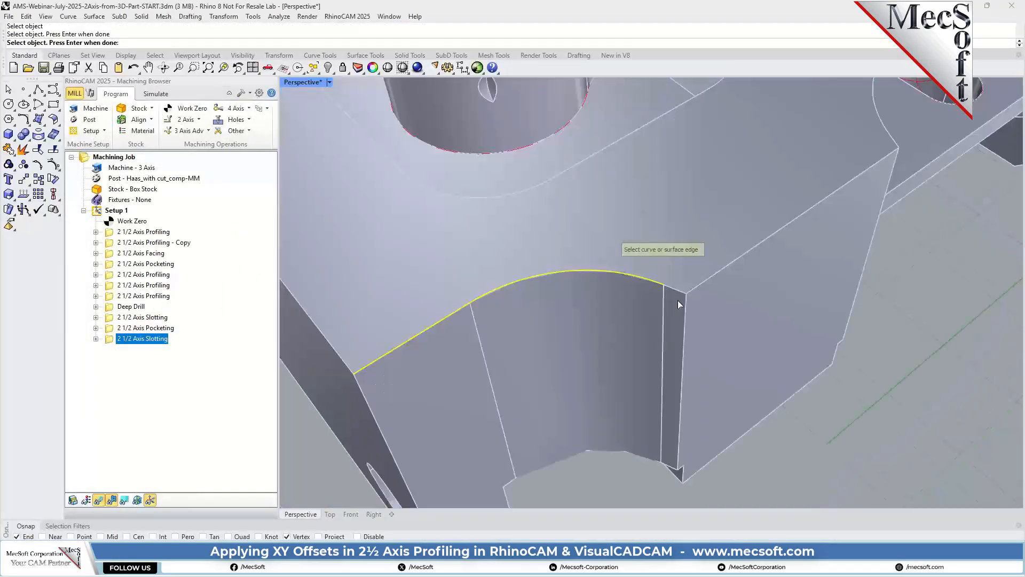
left_click(676, 290)
scroll(595, 314, "down", 4)
scroll(594, 316, "down", 4)
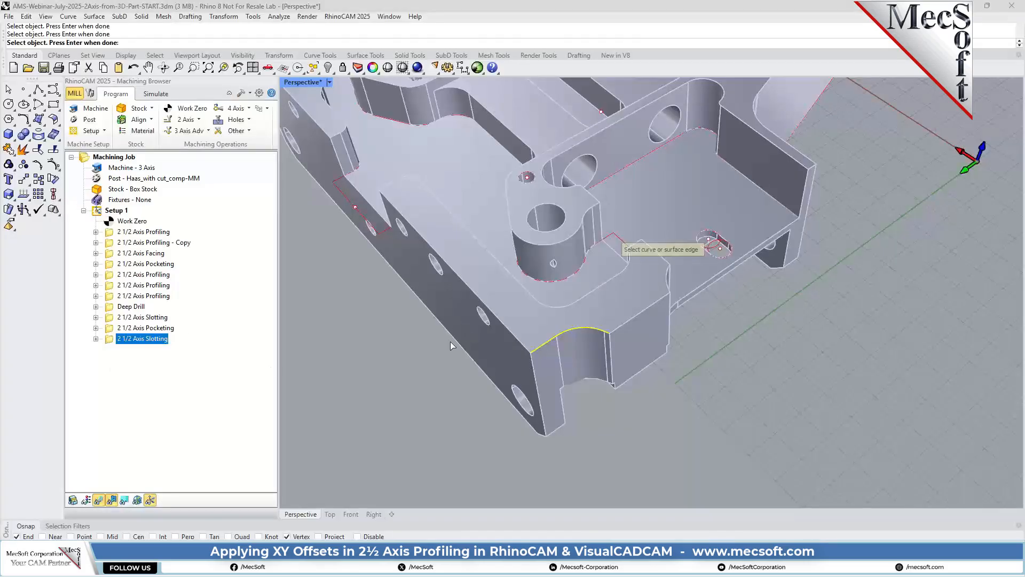
key("Return")
Assign the FLATMILL - 10 MM tool and set the cutting side to be determined using the 3D model.
left_click(166, 134)
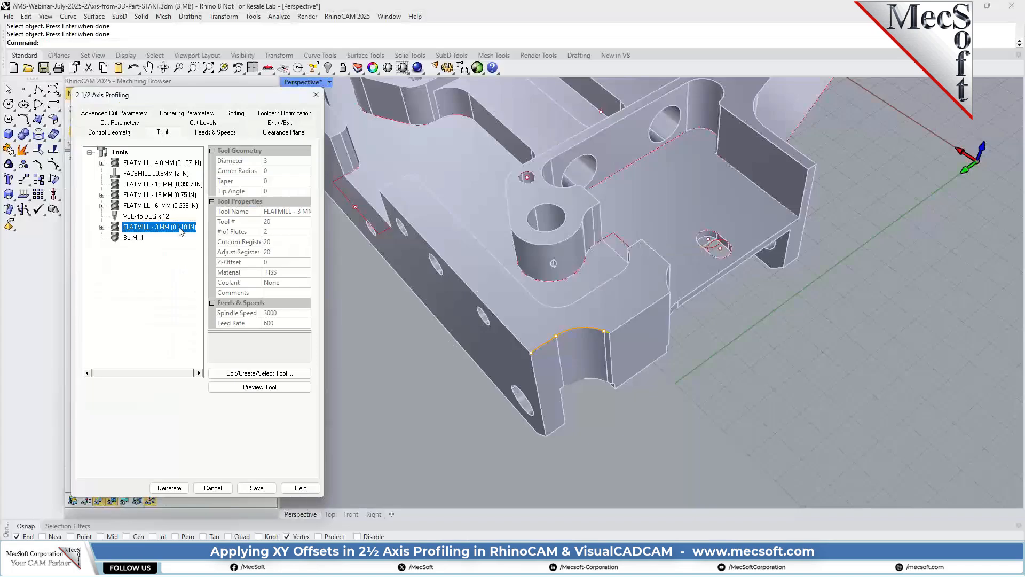
left_click(165, 184)
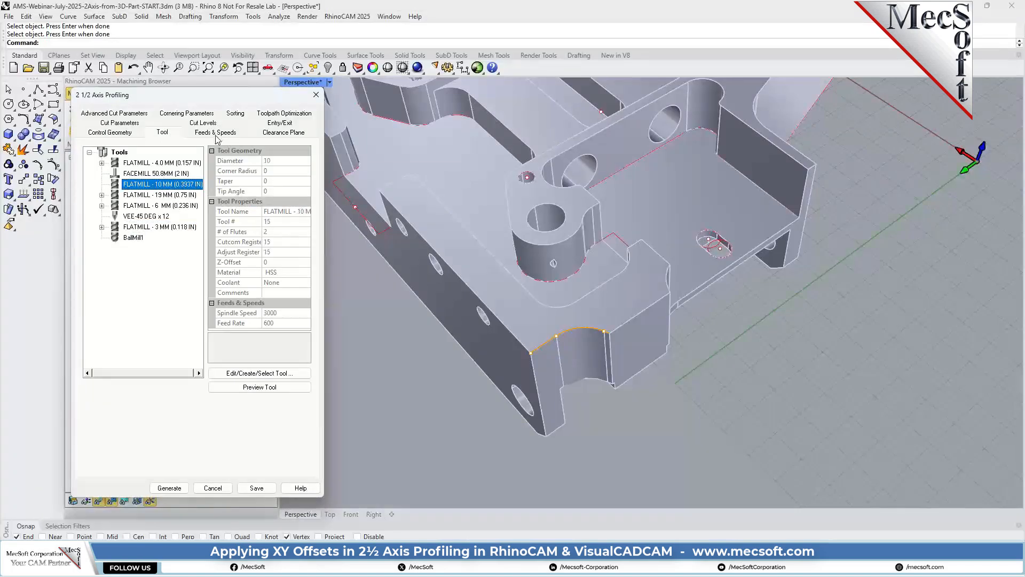
left_click(101, 124)
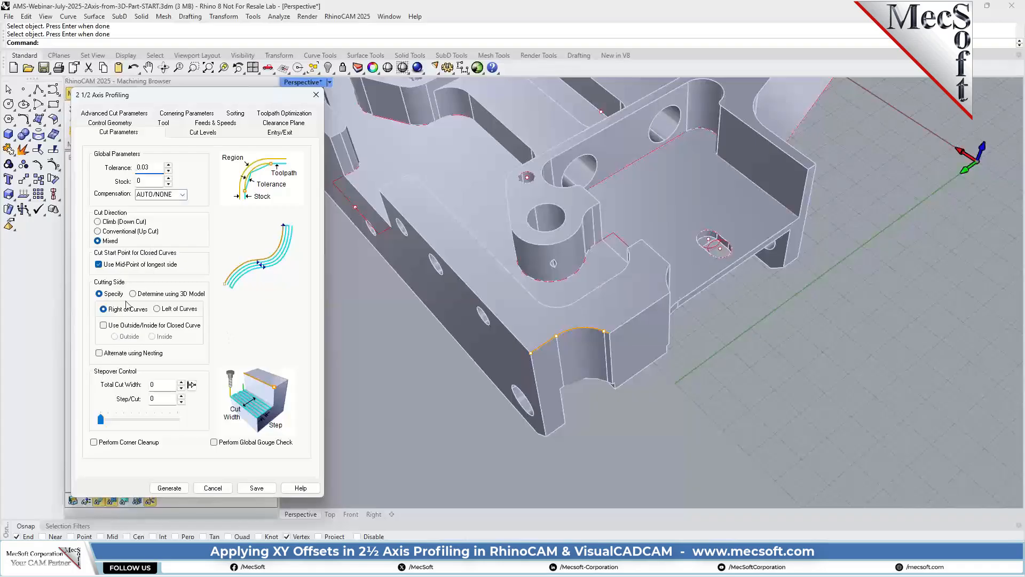
left_click(162, 295)
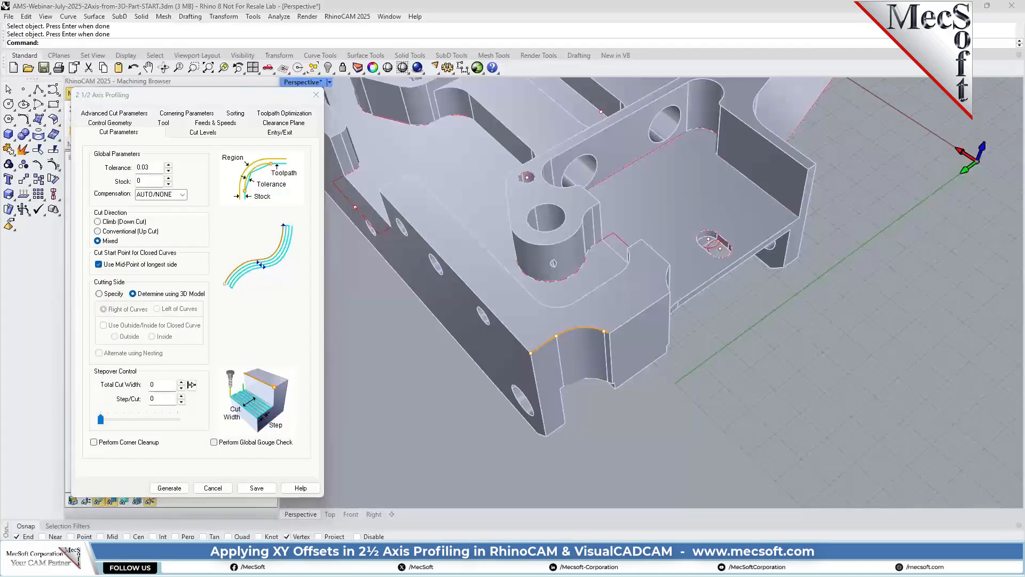
Set the stepover's total cut width to 2 and the step per cut to 1.
double_click(164, 386)
type("2")
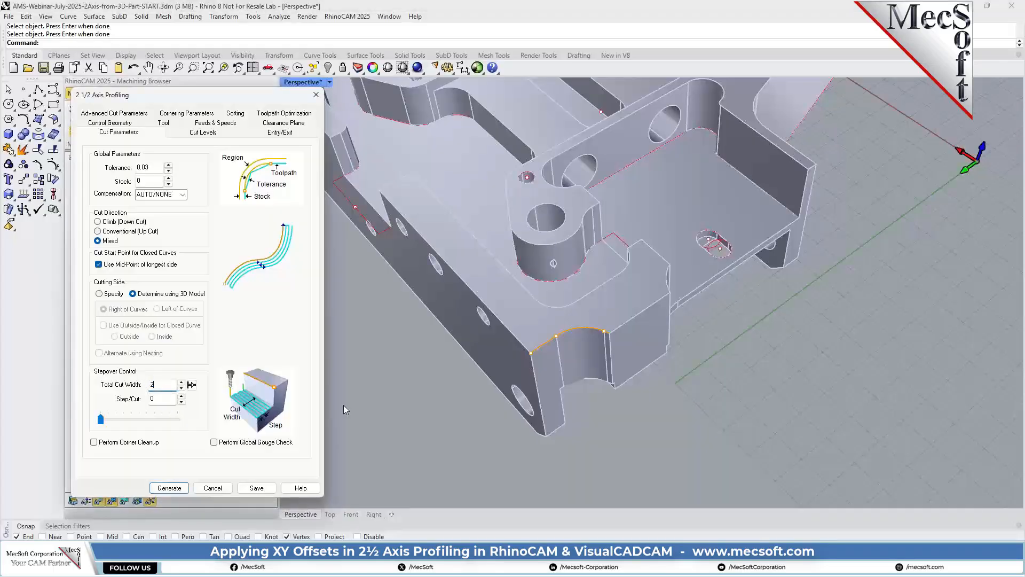
double_click(169, 402)
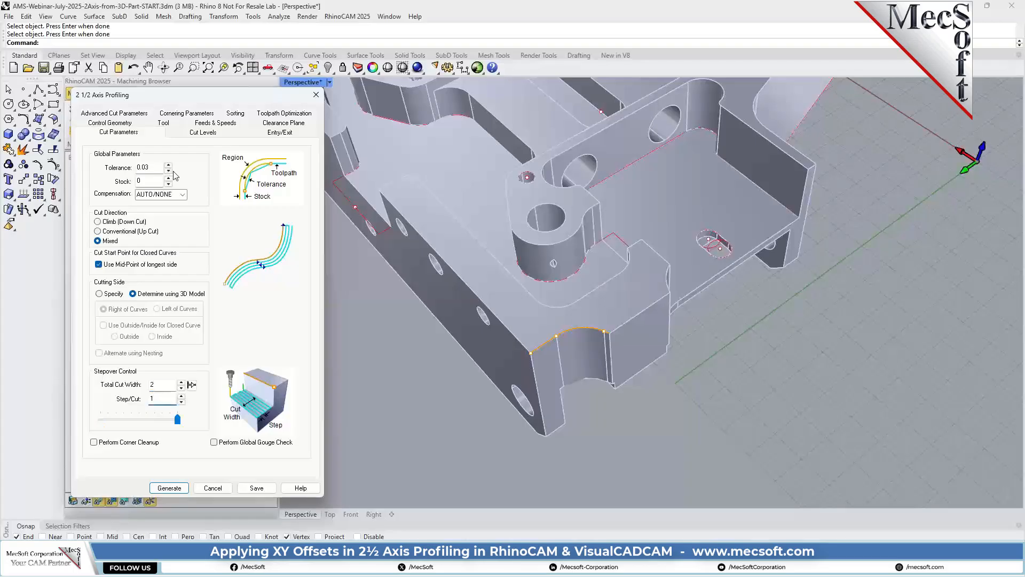
Define a total cut depth of 22.225 by picking the corner's top and bottom end points on the part.
left_click(203, 133)
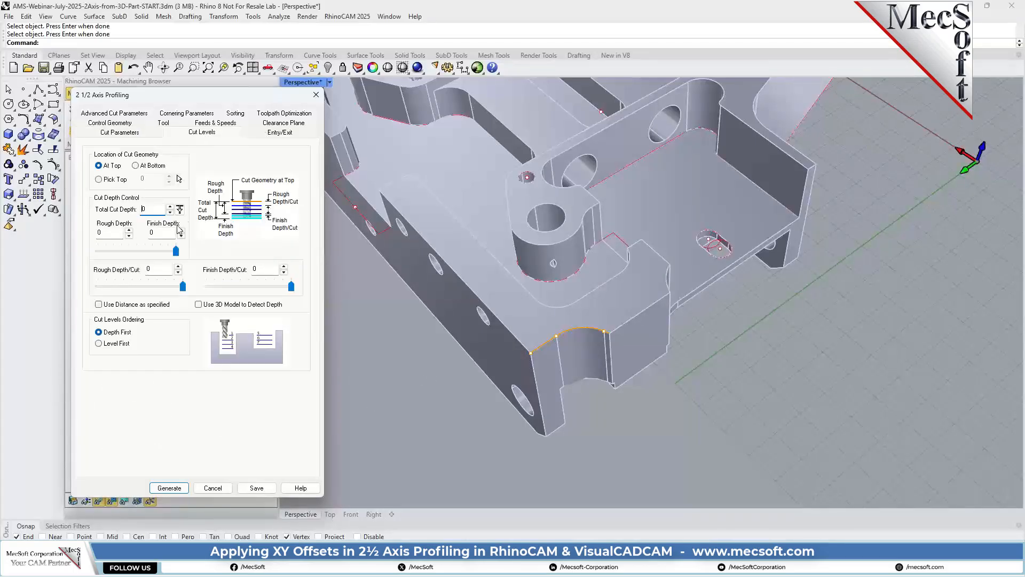
left_click(180, 209)
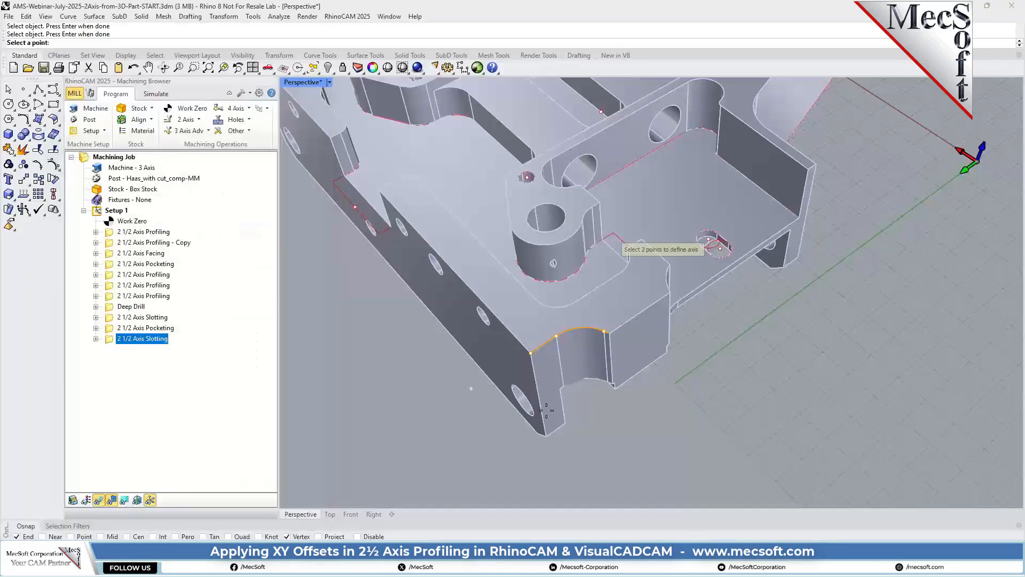
left_click(531, 353)
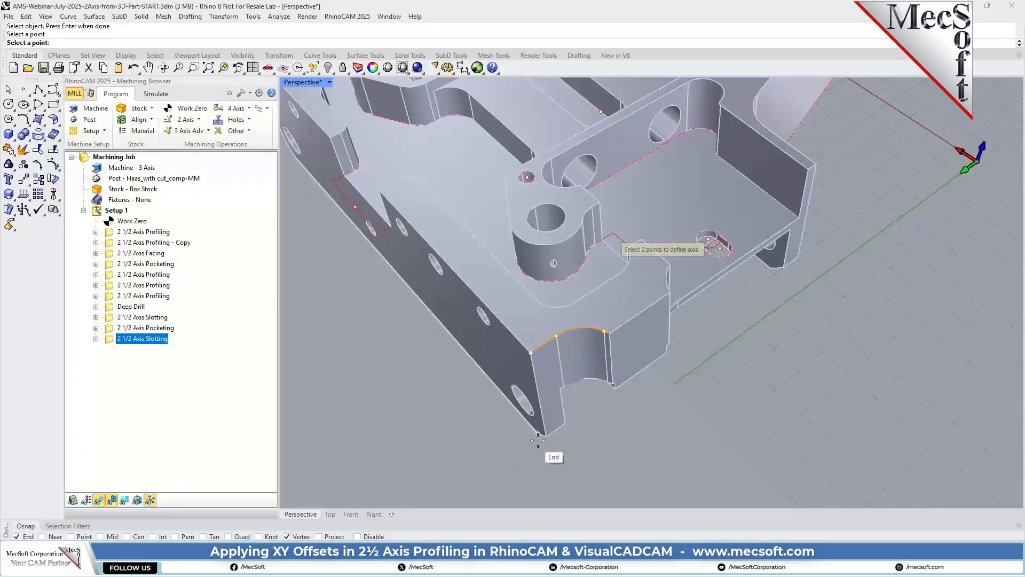
right_click_drag(536, 436, 602, 412)
left_click(643, 387)
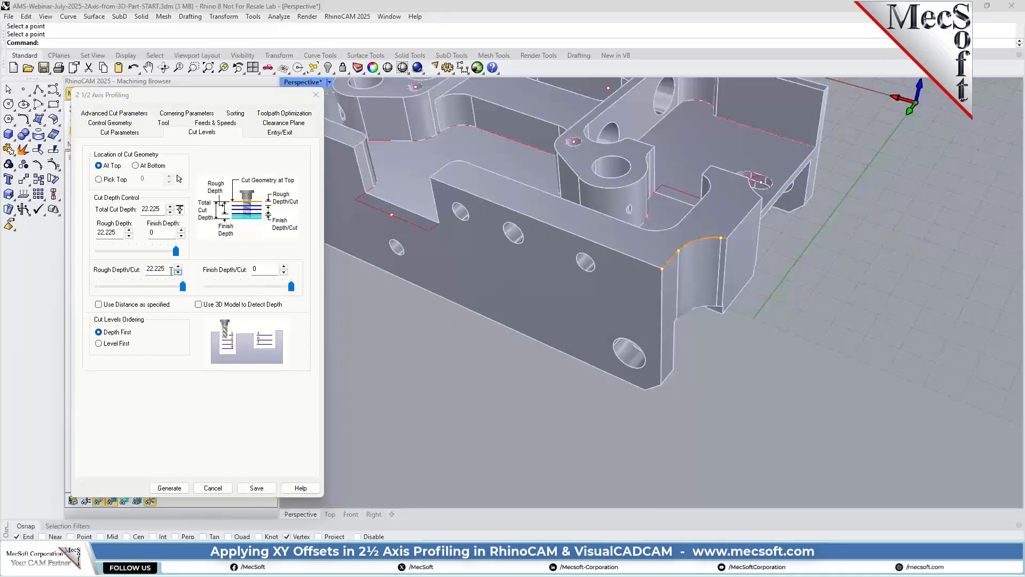
Set the rough depth per cut to 3 and use the distance as specified.
left_click_drag(168, 269, 119, 270)
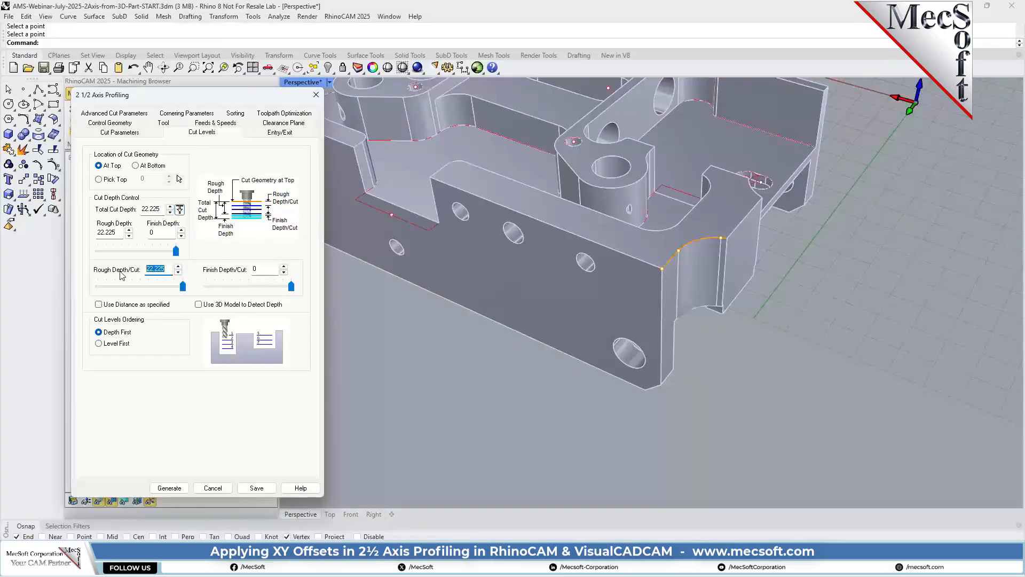
type("3")
left_click(119, 306)
Check the Lines & Arcs entry and exit motions, generate the profiling operation and examine its toolpath at the corner recess.
left_click(279, 133)
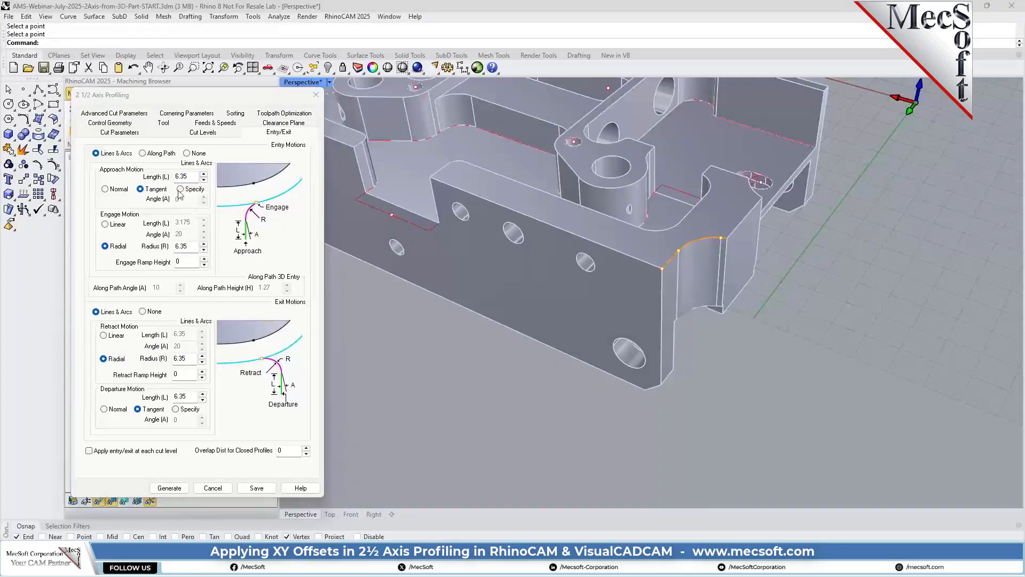
left_click(172, 488)
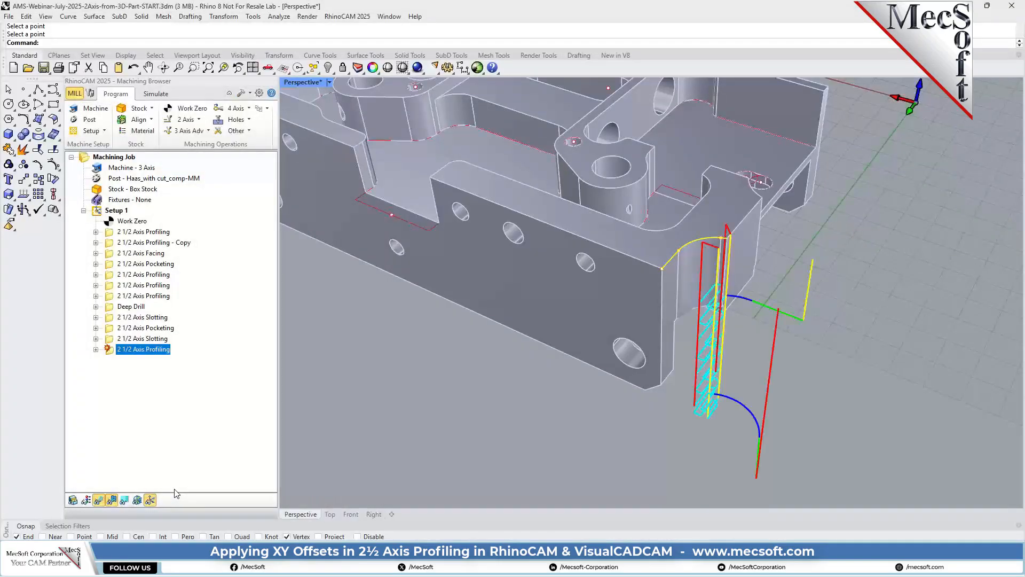
right_click_drag(686, 278, 738, 335)
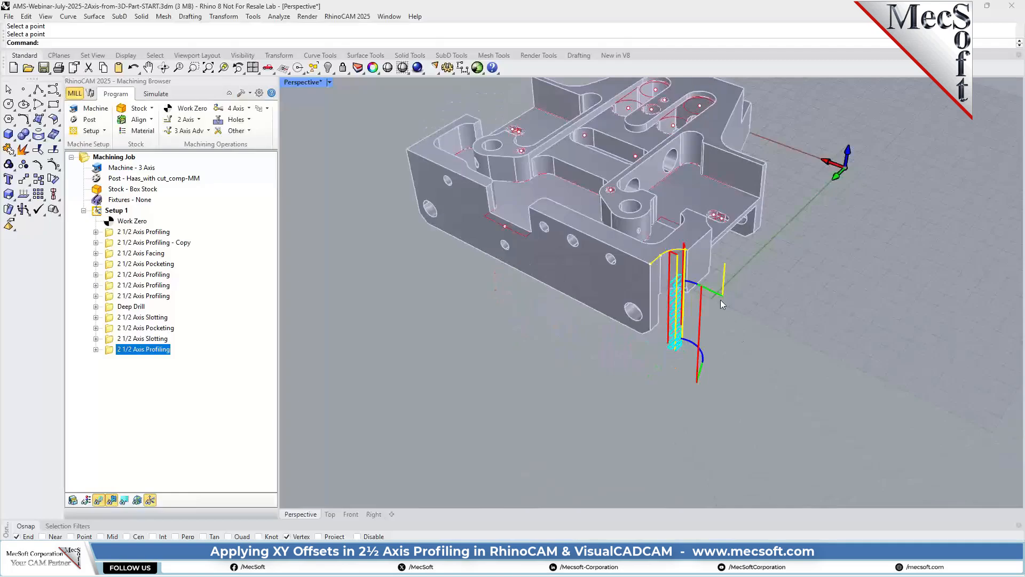
scroll(681, 278, "up", 5)
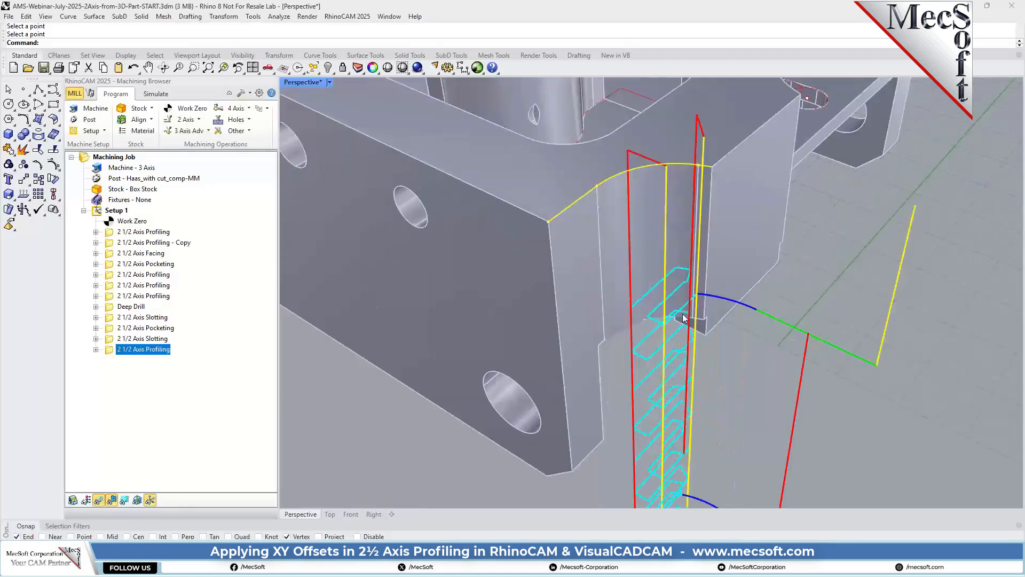
scroll(676, 282, "down", 3)
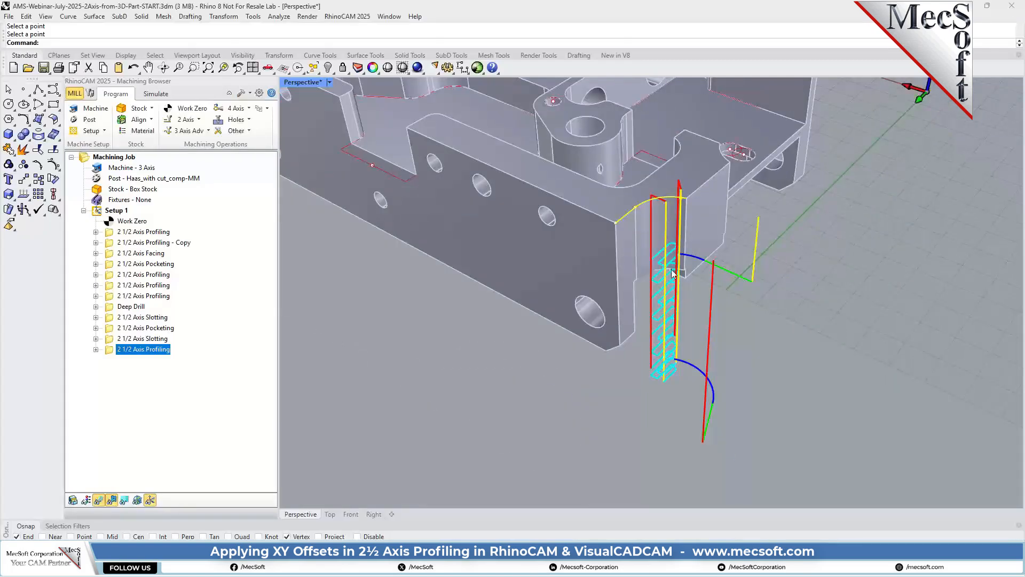
Hide the toolpath and simulate the corner recess profiling operation, raising the simulation speed to finish the cut.
left_click(157, 95)
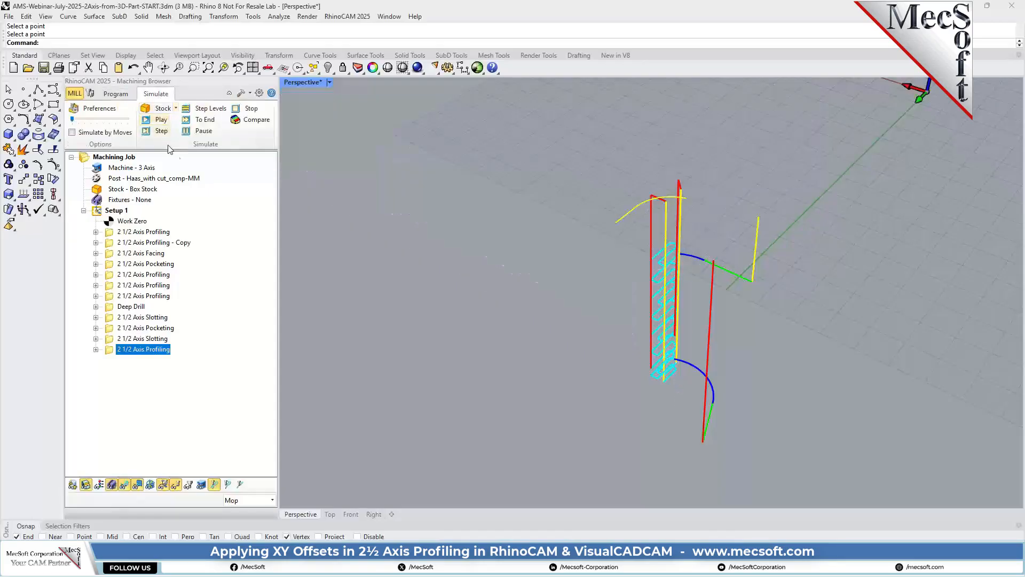
left_click(125, 485)
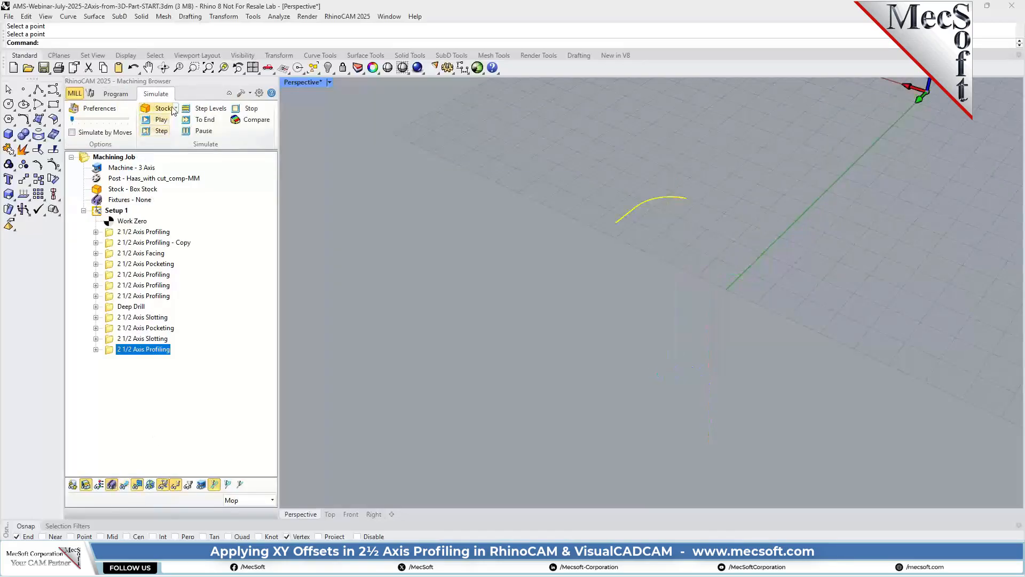
left_click(156, 120)
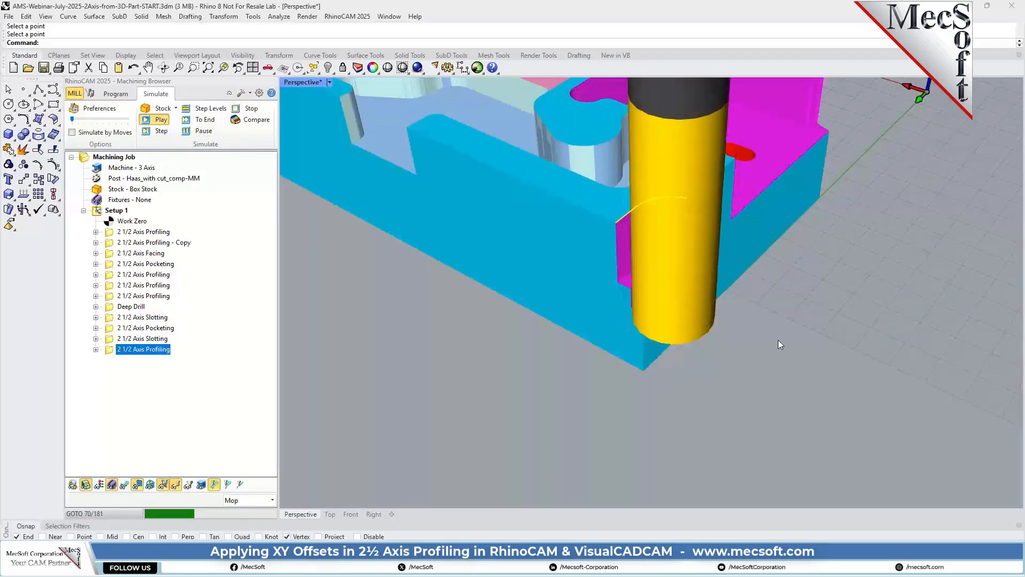
right_click_drag(778, 344, 682, 348)
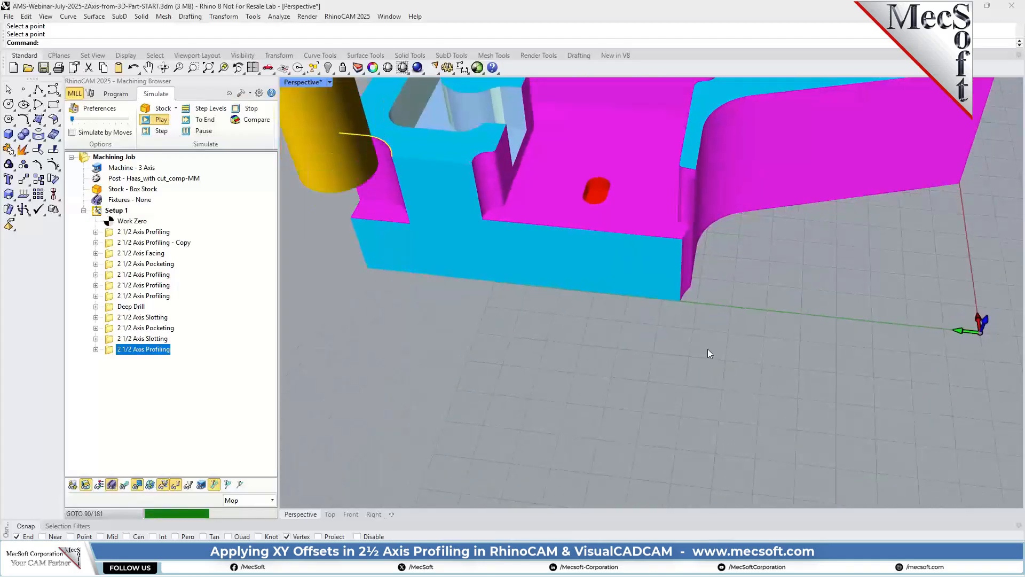
scroll(491, 248, "up", 3)
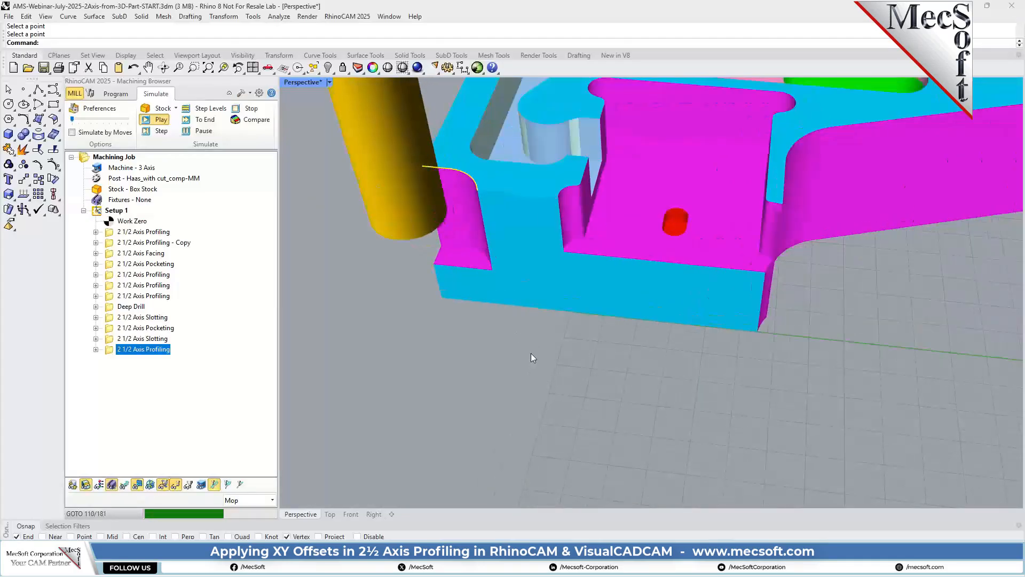
left_click(94, 120)
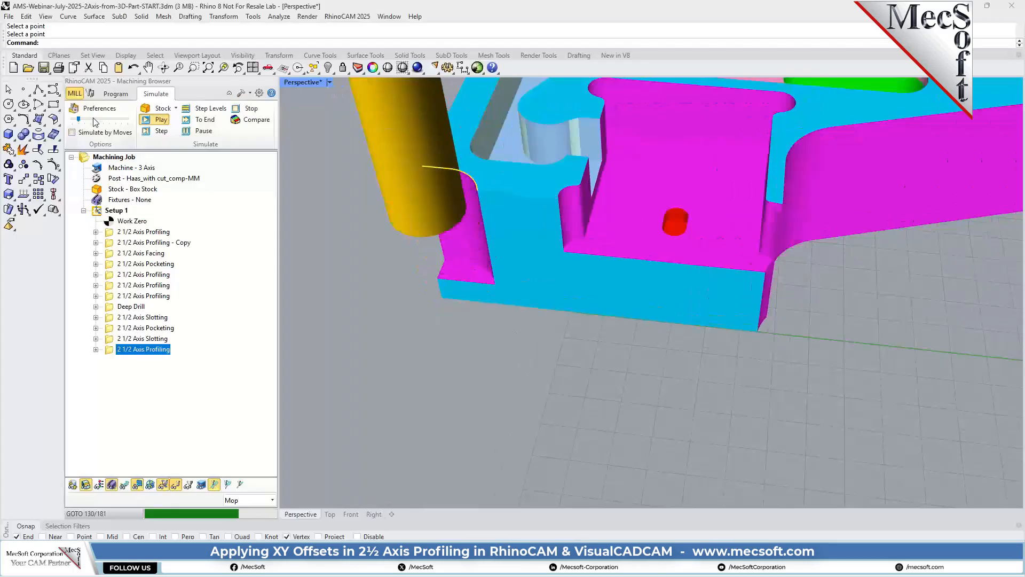
left_click(96, 119)
left_click(97, 119)
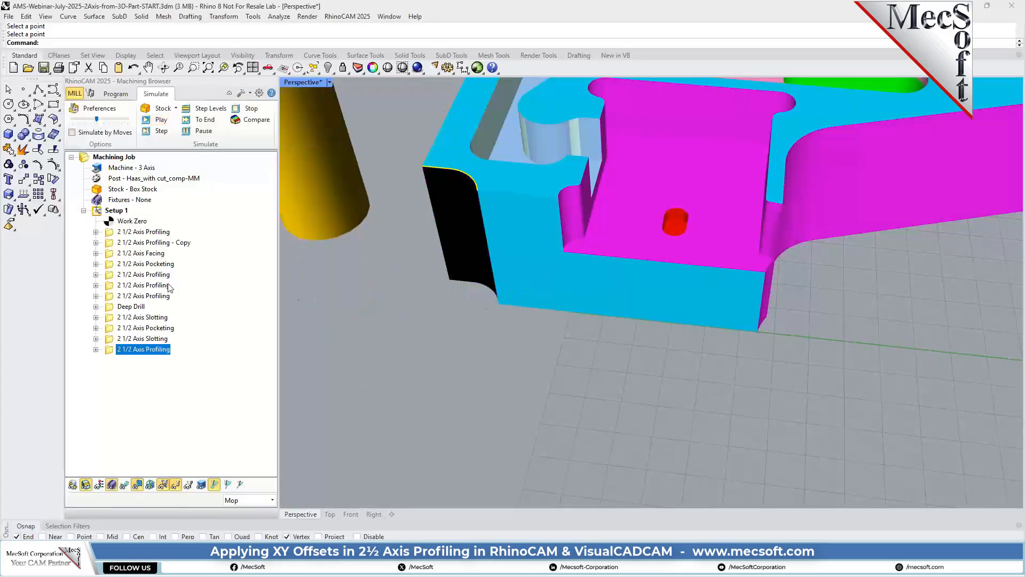
Set the simulation color of the last 2 1/2 Axis Profiling operation to blue.
right_click(152, 350)
left_click(195, 342)
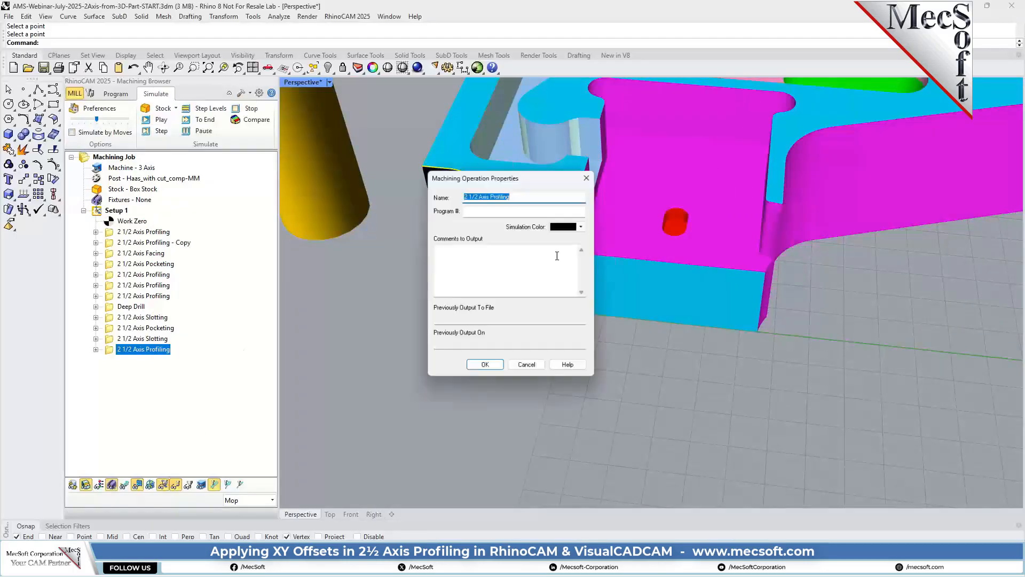
left_click(586, 225)
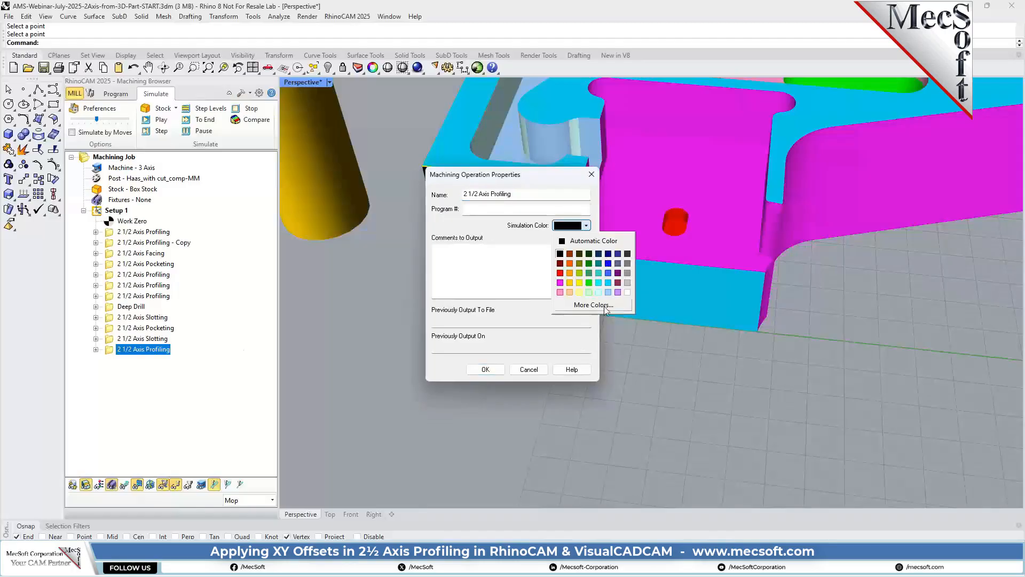
left_click(610, 275)
left_click(486, 369)
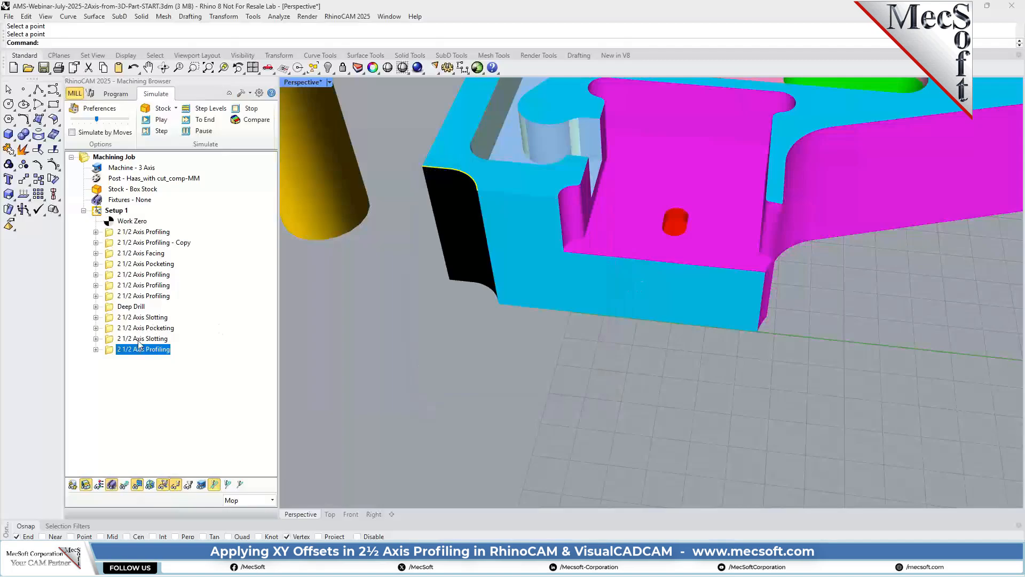
scroll(410, 297, "down", 3)
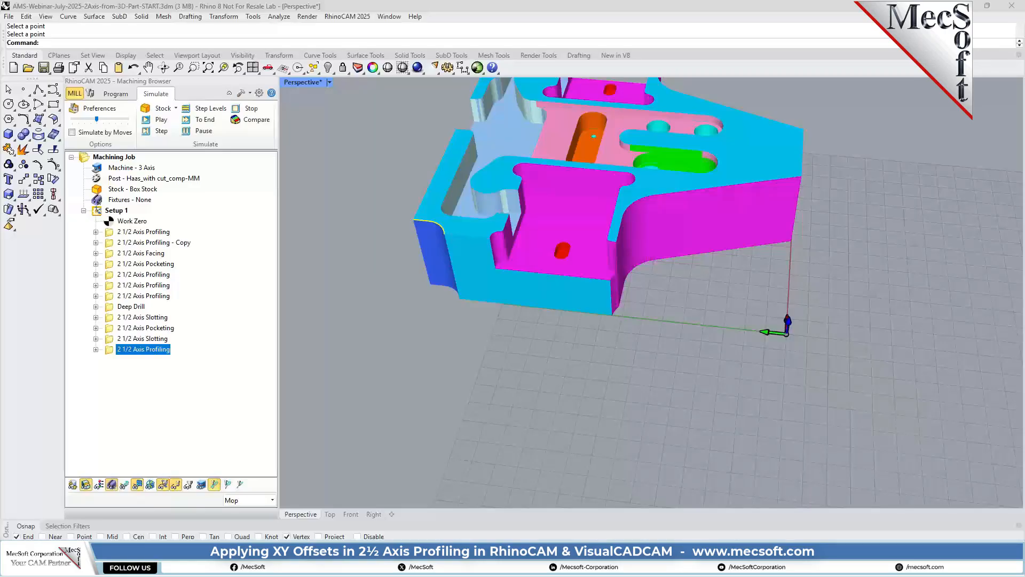
Duplicate the last 2 1/2 Axis Profiling operation and remove all machining regions from the copy.
double_click(158, 350)
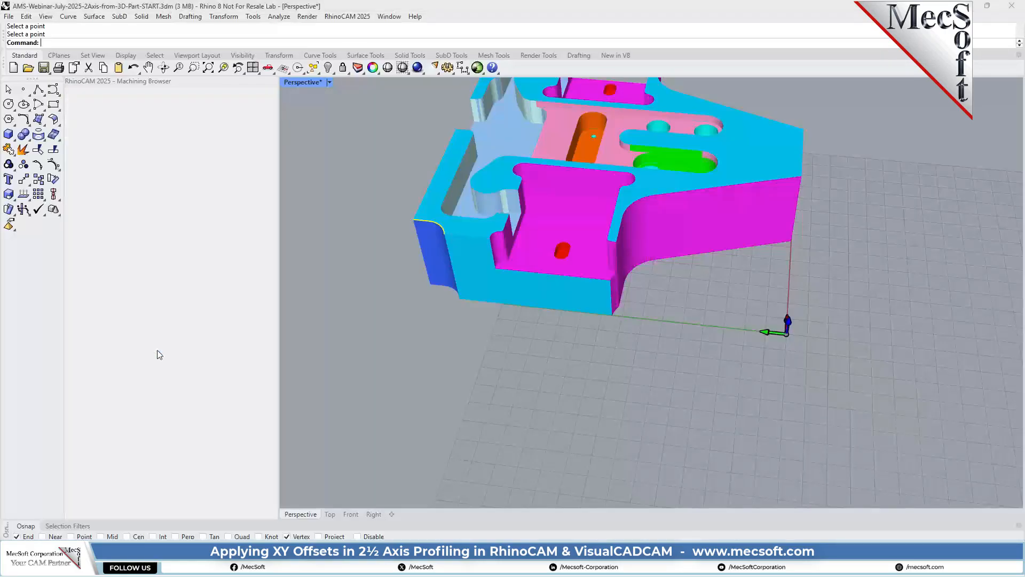
right_click(158, 350)
left_click(193, 295)
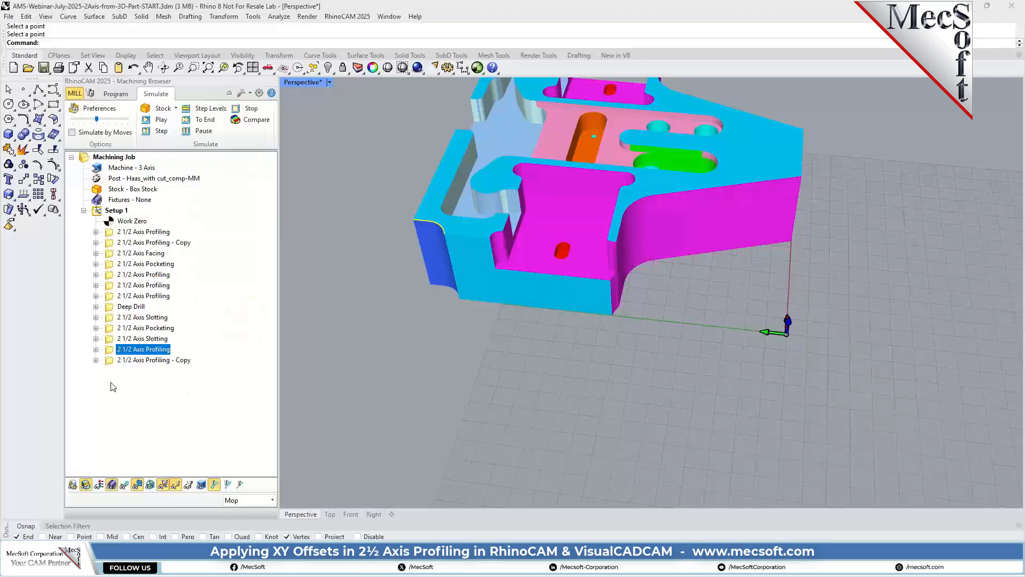
double_click(111, 361)
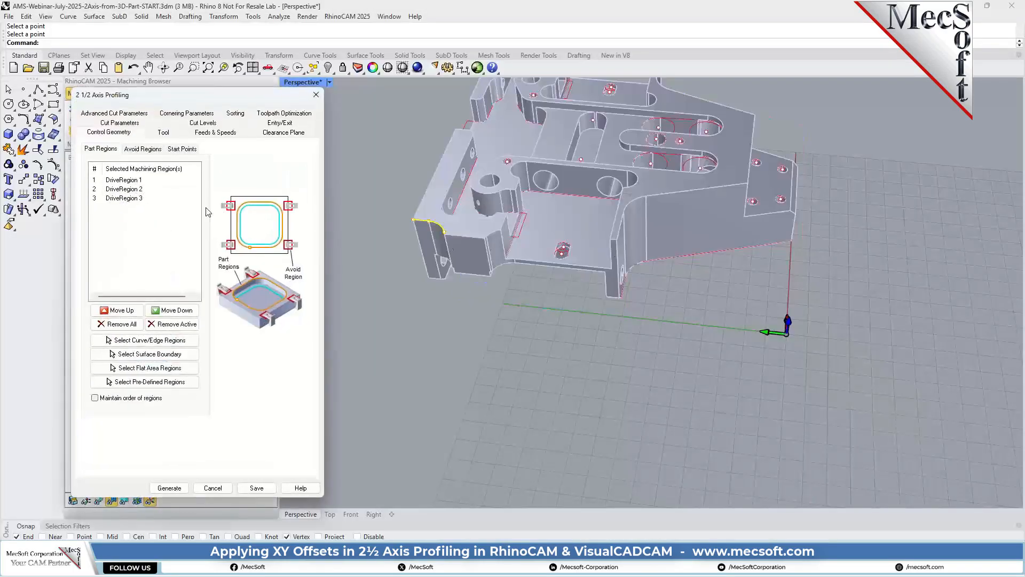
left_click(134, 325)
Select the five connected edges as part regions, from the curved corner along the pocket floor's outer edge to the end of the adjacent leg.
left_click(150, 342)
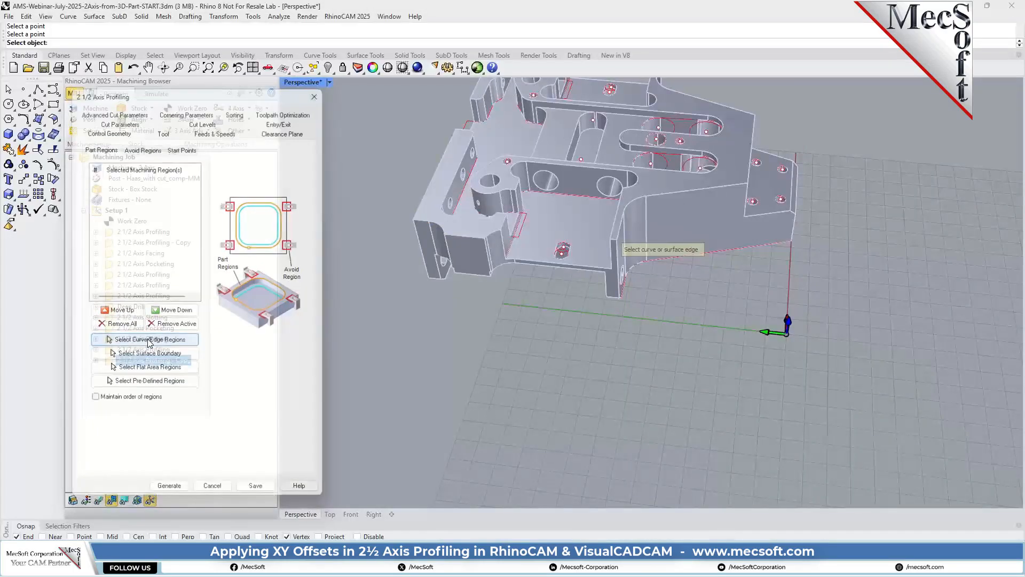
scroll(569, 271, "up", 4)
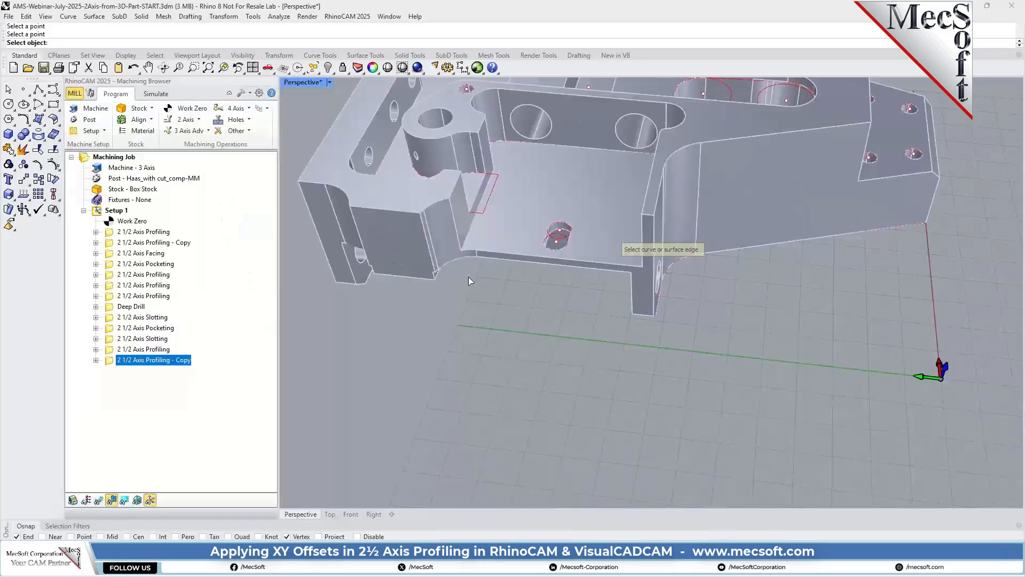
scroll(397, 251, "up", 6)
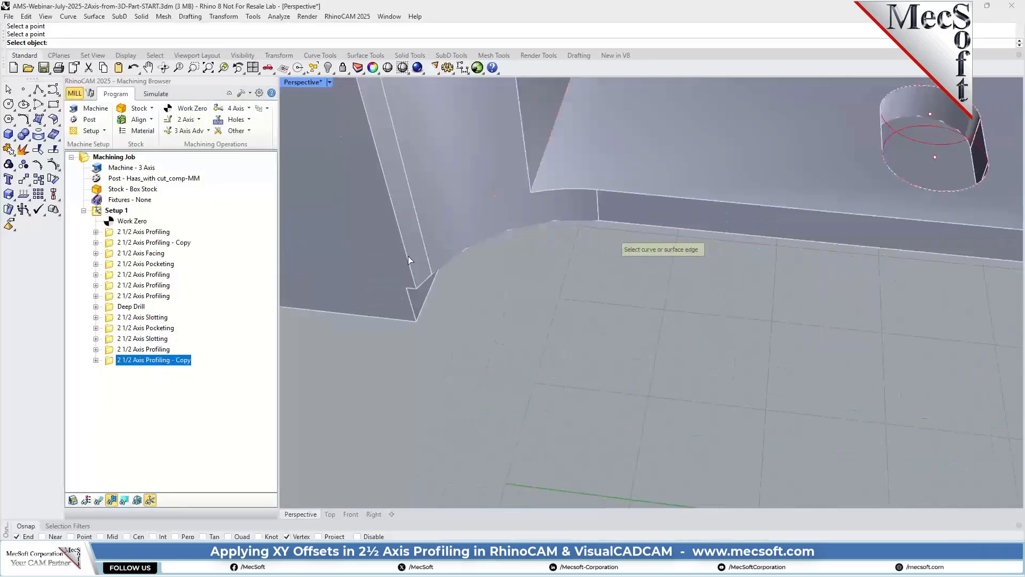
left_click(425, 283)
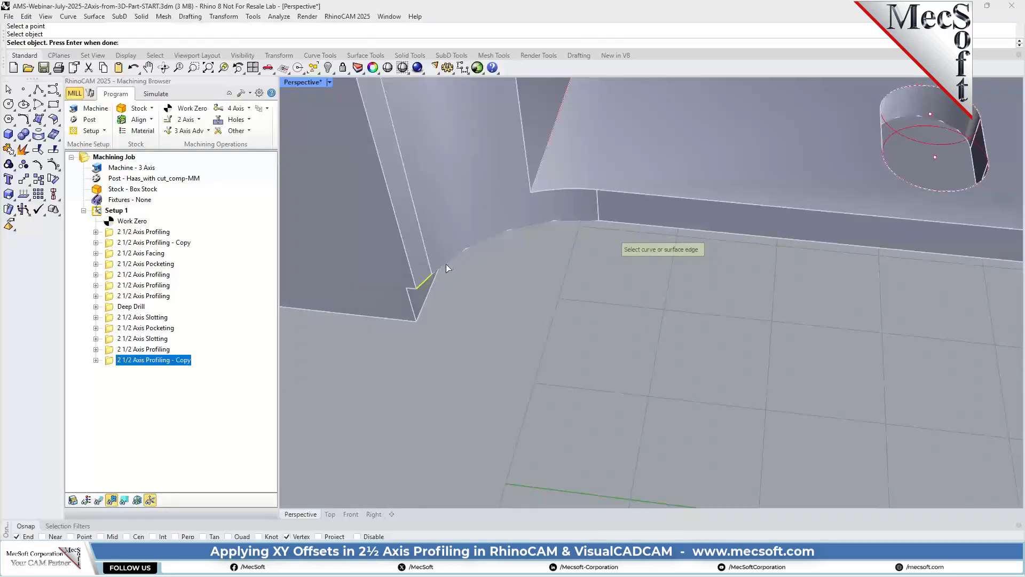
left_click(510, 237)
left_click(618, 222)
scroll(466, 223, "down", 3)
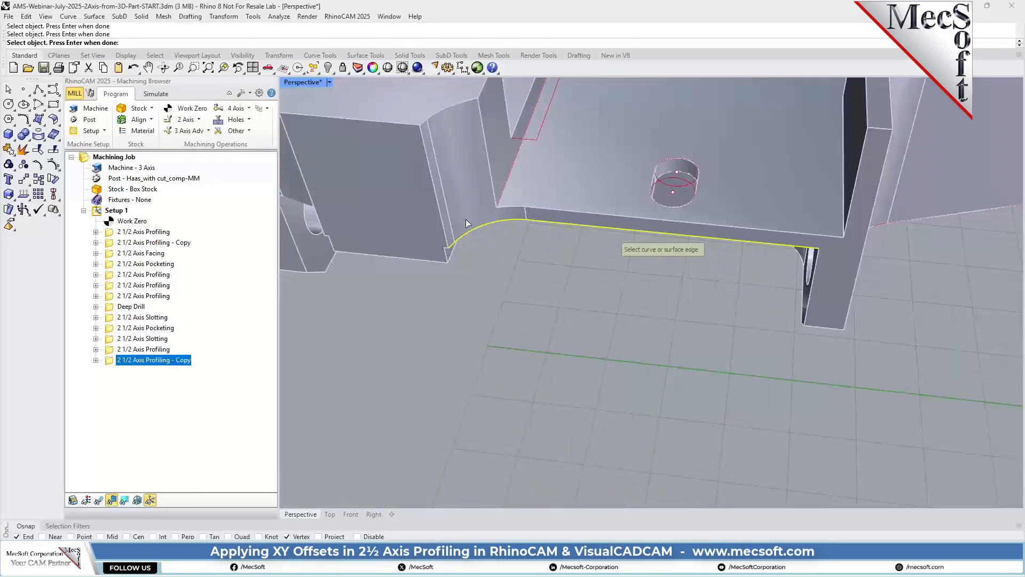
scroll(855, 295, "up", 3)
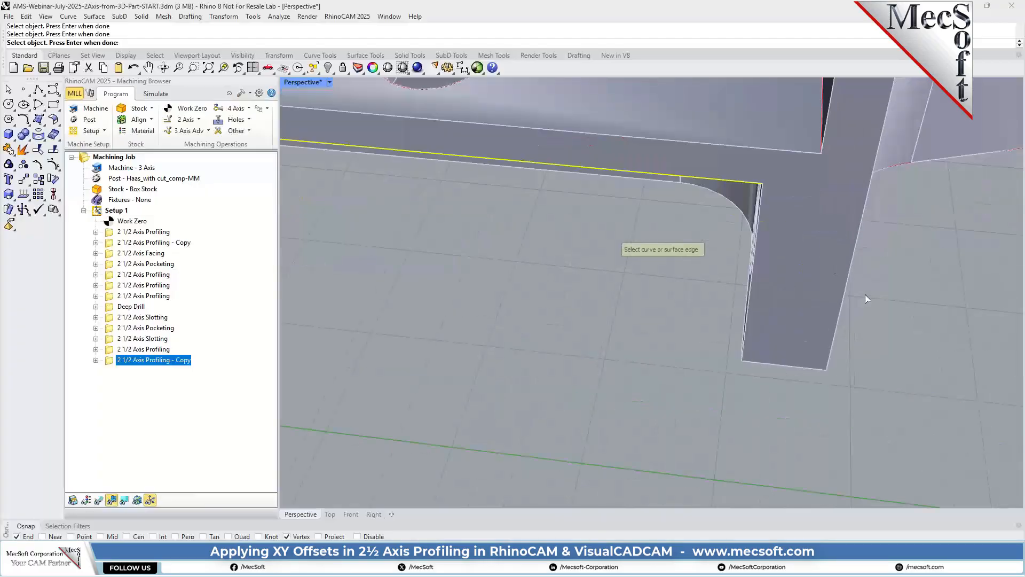
right_click_drag(712, 299, 726, 303)
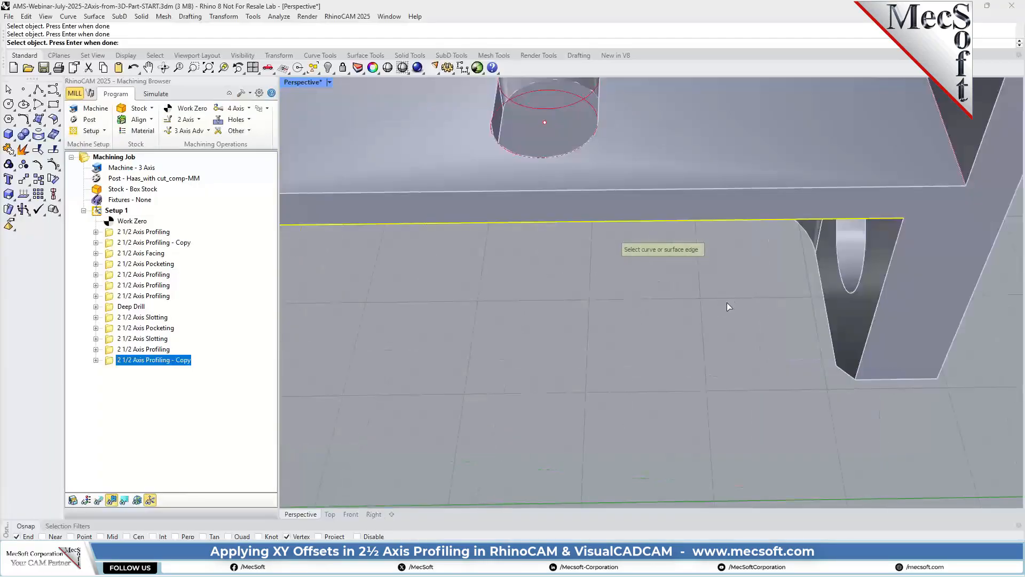
left_click(890, 275)
scroll(582, 391, "down", 3)
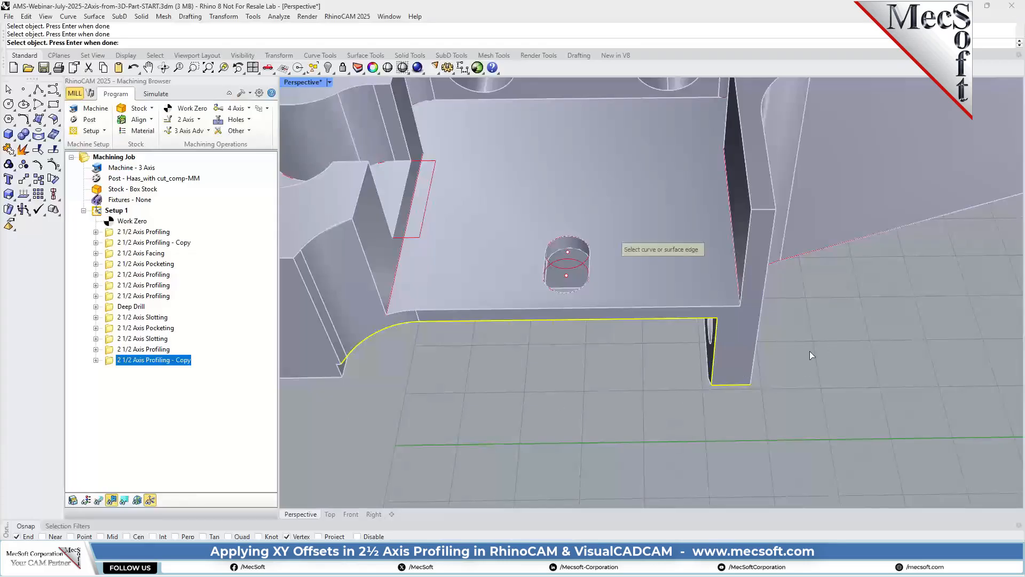
key("Return")
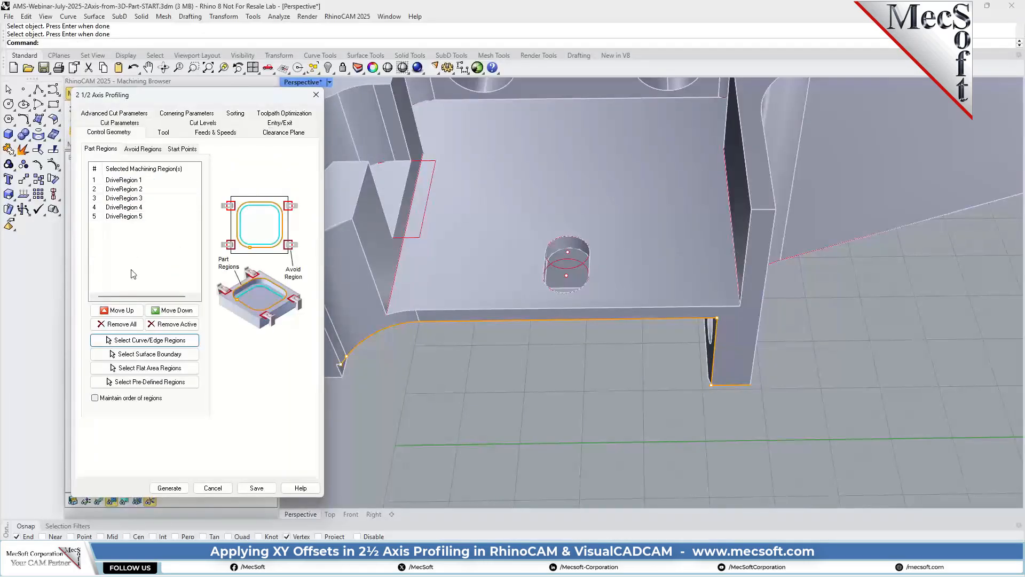
Review the copied operation's tool, feeds and speeds, clearance plane and stepover settings.
left_click(163, 132)
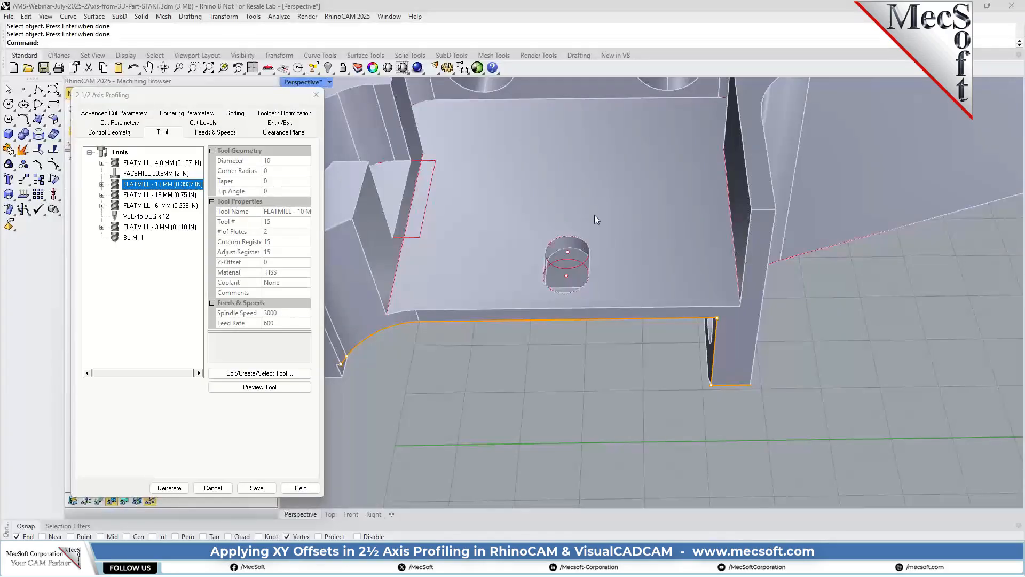
left_click(225, 132)
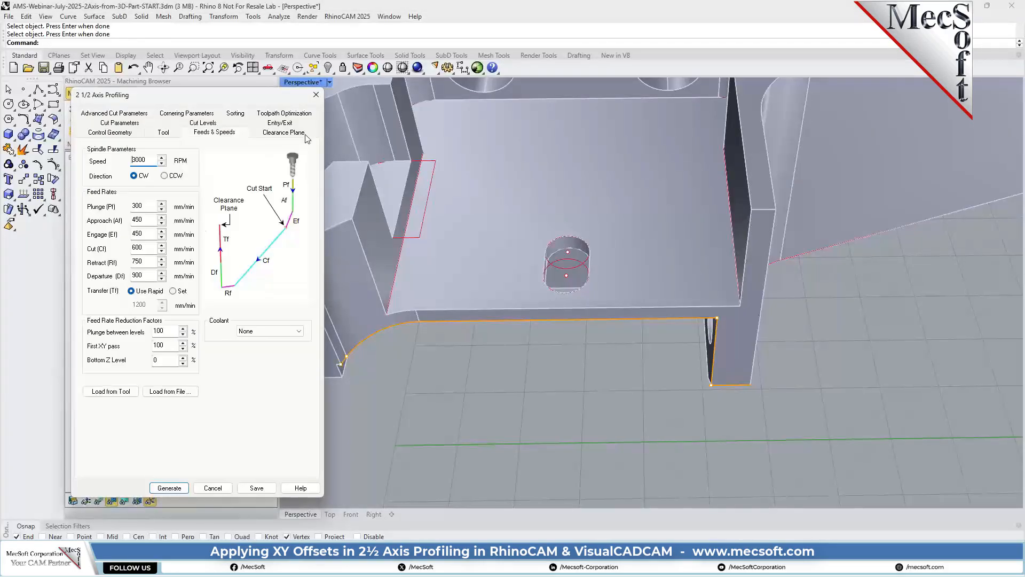
left_click(302, 133)
left_click(113, 124)
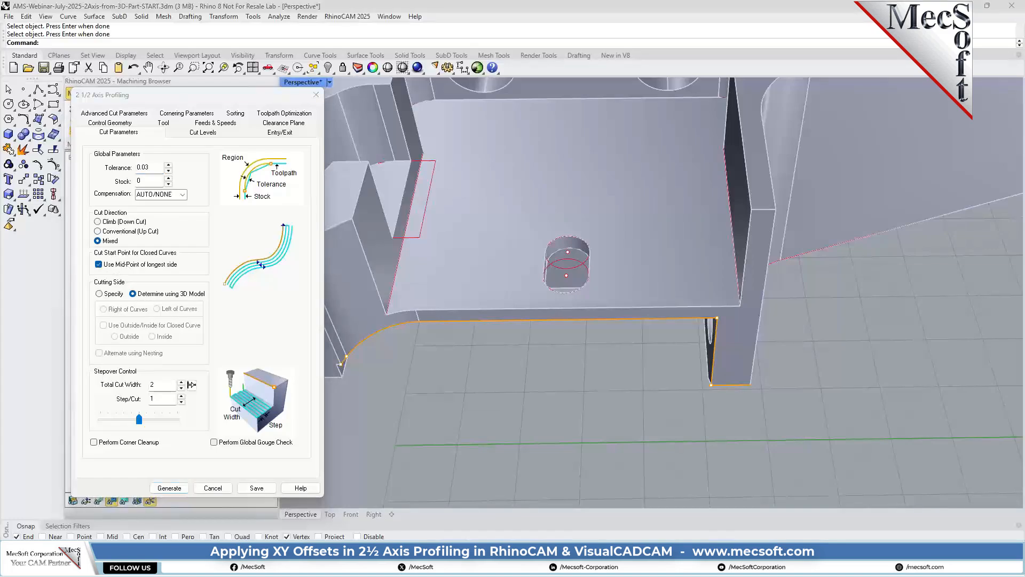
left_click_drag(158, 385, 125, 385)
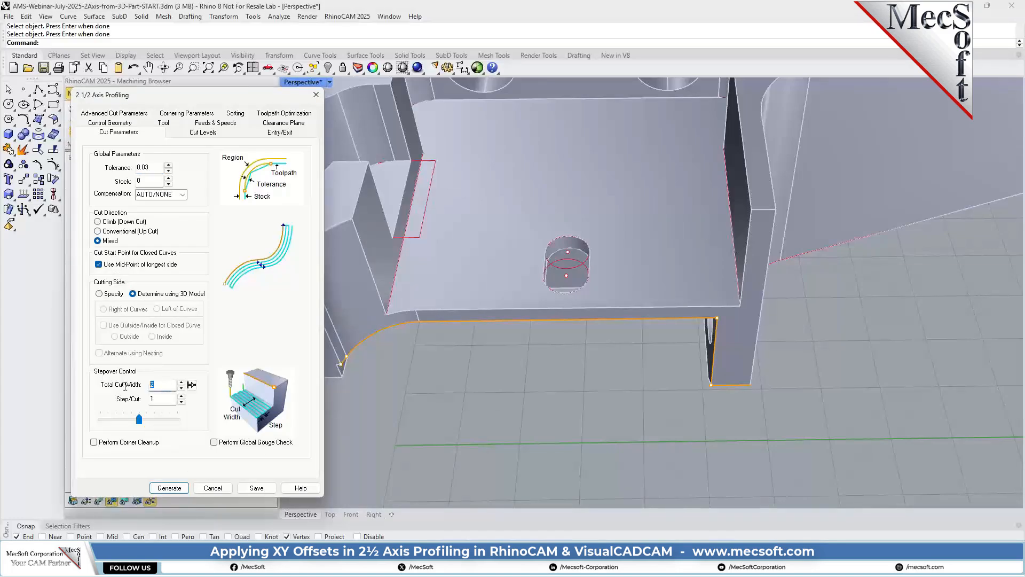
Set the cut geometry location to Pick Top at 22.225 by picking the part's top corner point.
left_click(191, 133)
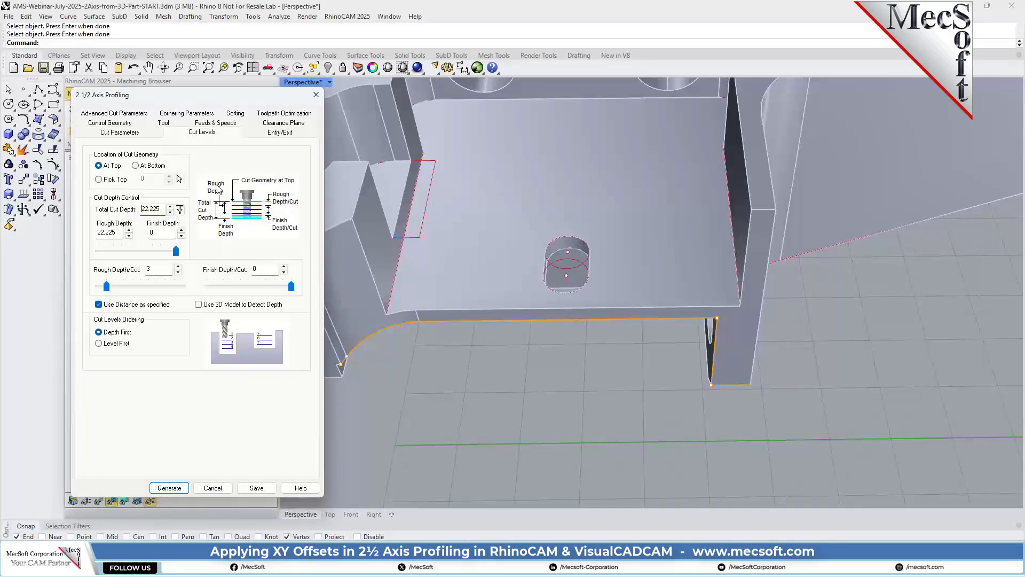
left_click(155, 167)
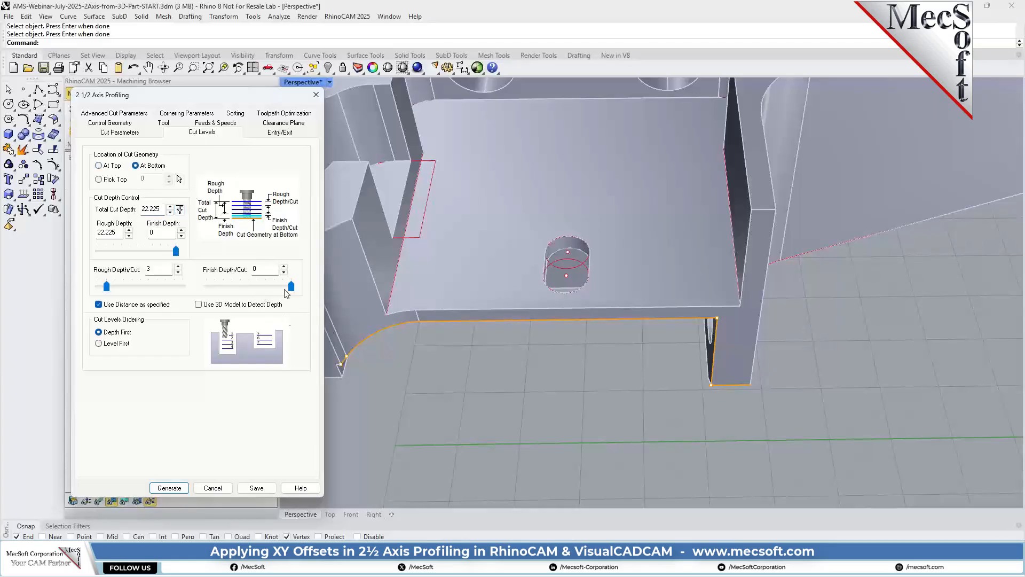
scroll(608, 295, "down", 3)
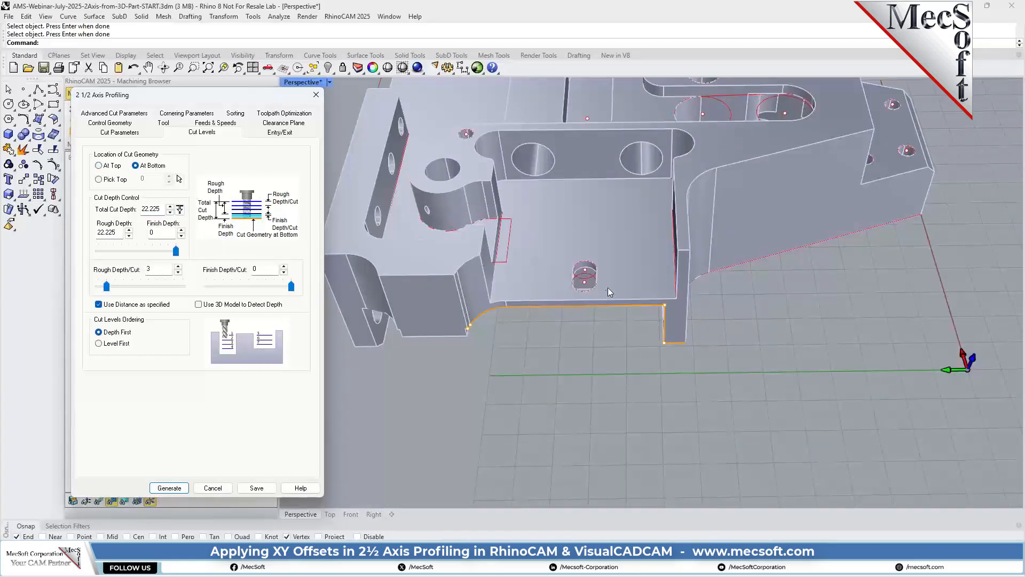
right_click_drag(549, 355, 571, 325)
left_click(99, 180)
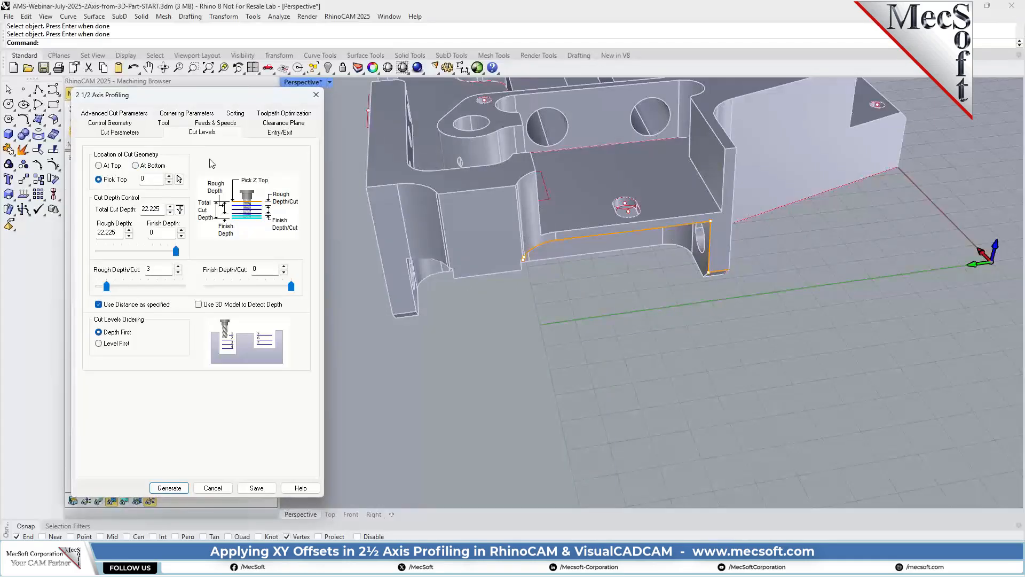
left_click(179, 179)
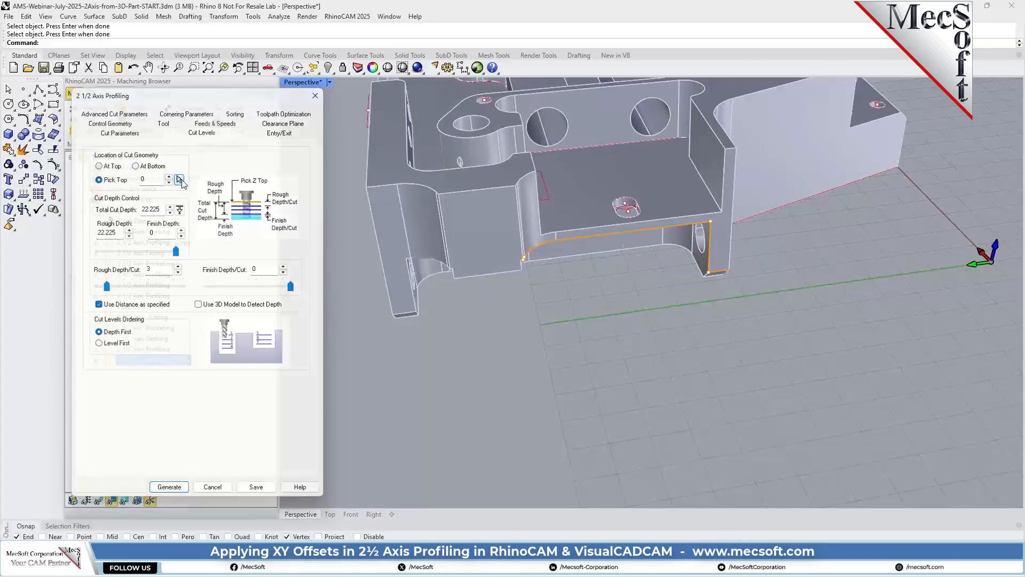
left_click(365, 187)
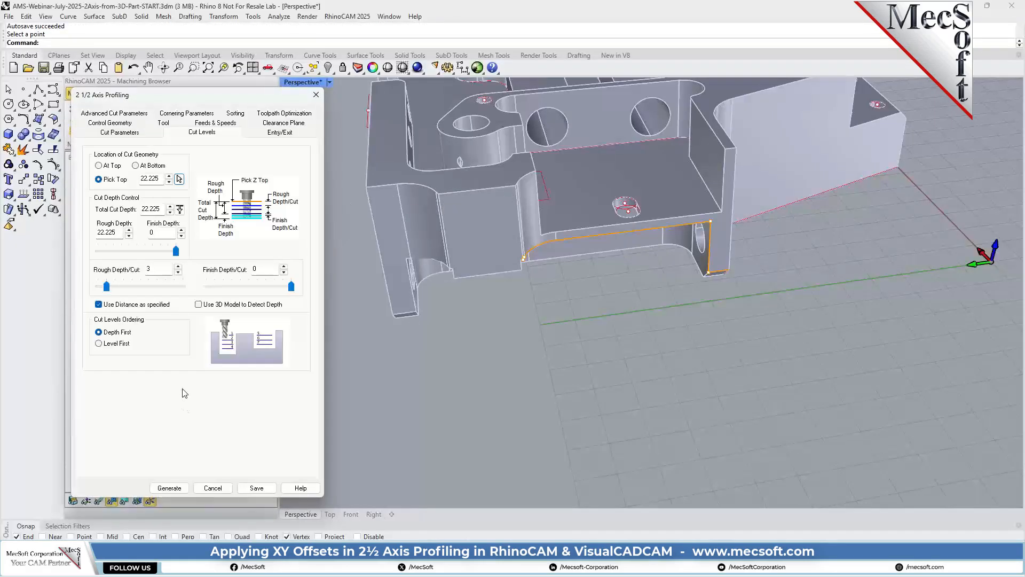
Define a total cut depth of 22.225 by picking the part's top corner and a bottom end point near the origin.
left_click(180, 209)
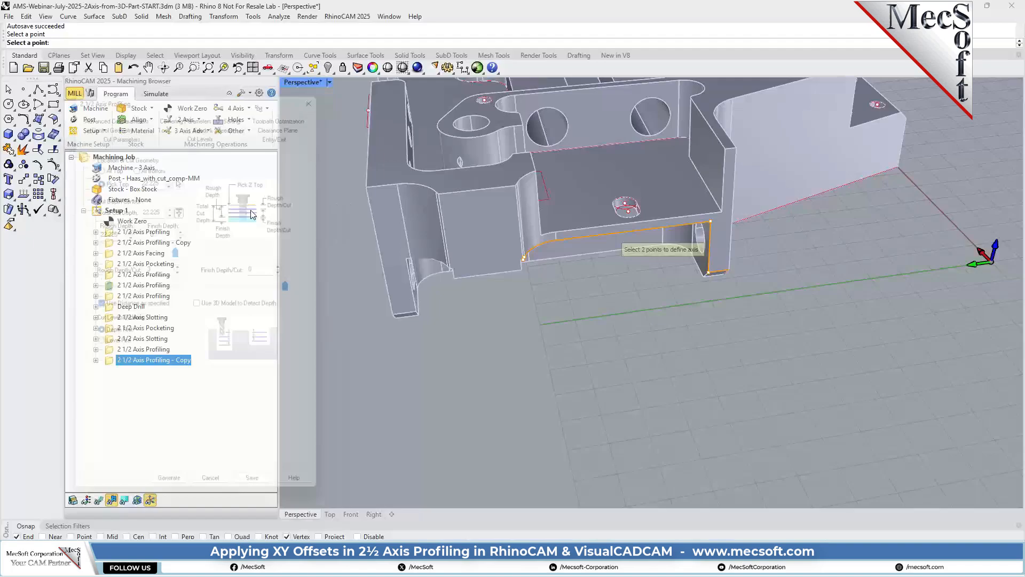
left_click(363, 184)
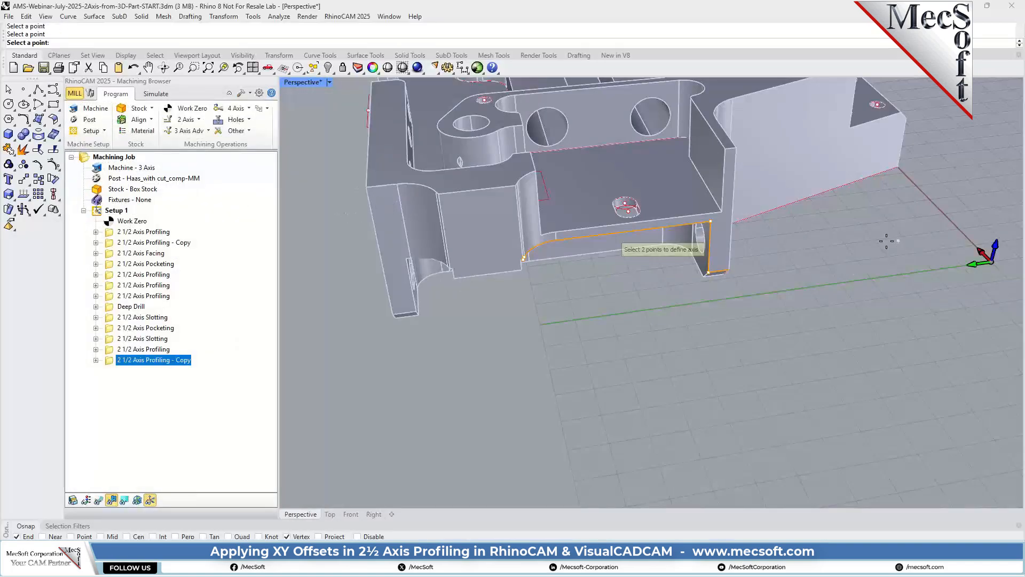
left_click(907, 170)
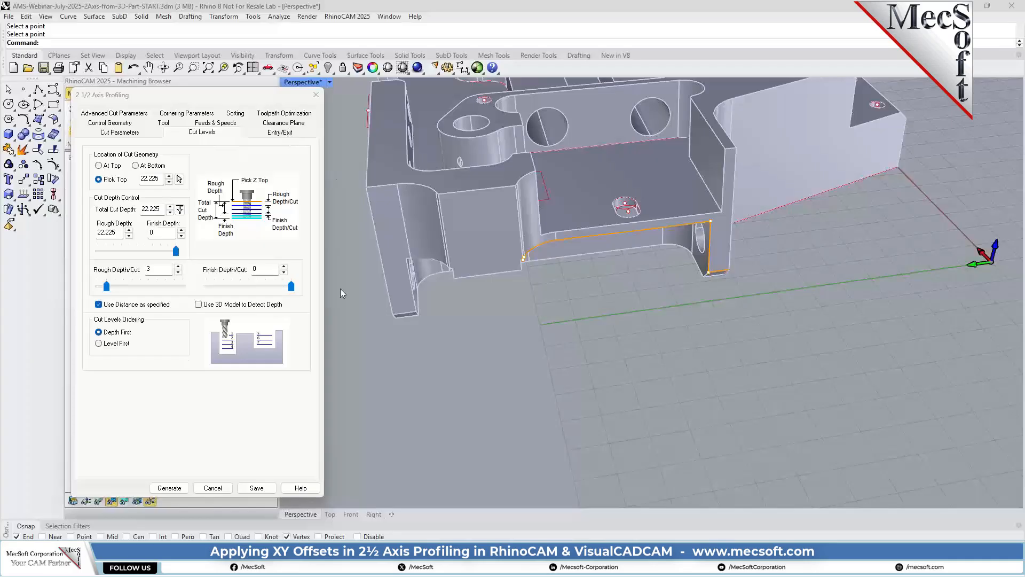
Generate the copied profiling toolpath along the pocket floor's outer edge and simulate its material removal.
left_click(173, 488)
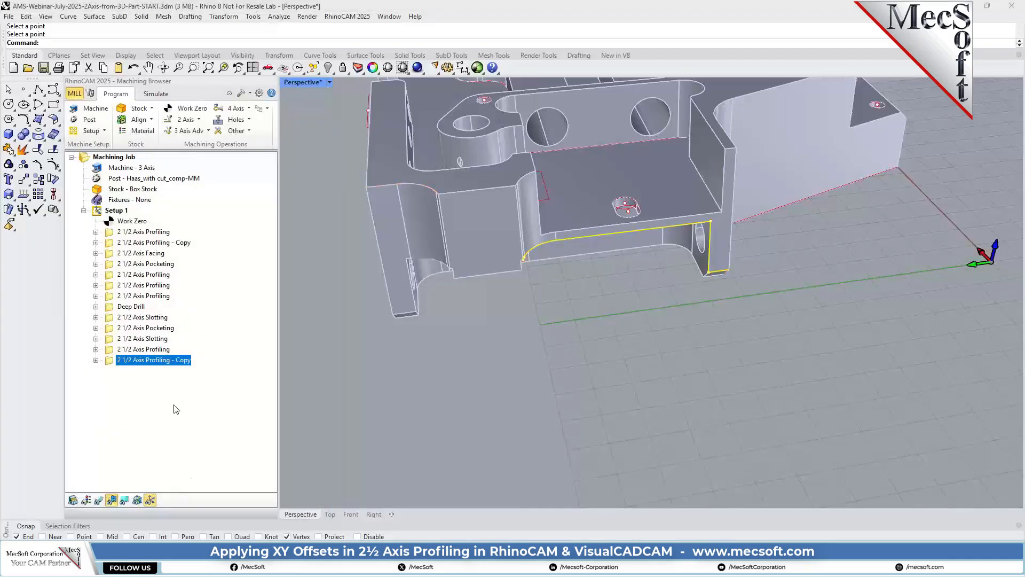
scroll(620, 325, "down", 2)
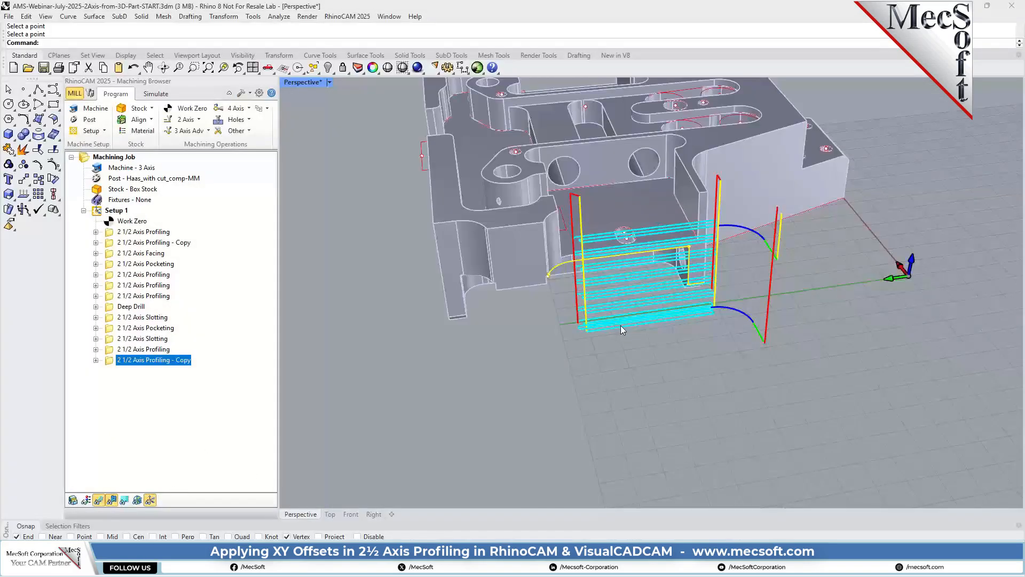
right_click_drag(715, 243, 694, 276)
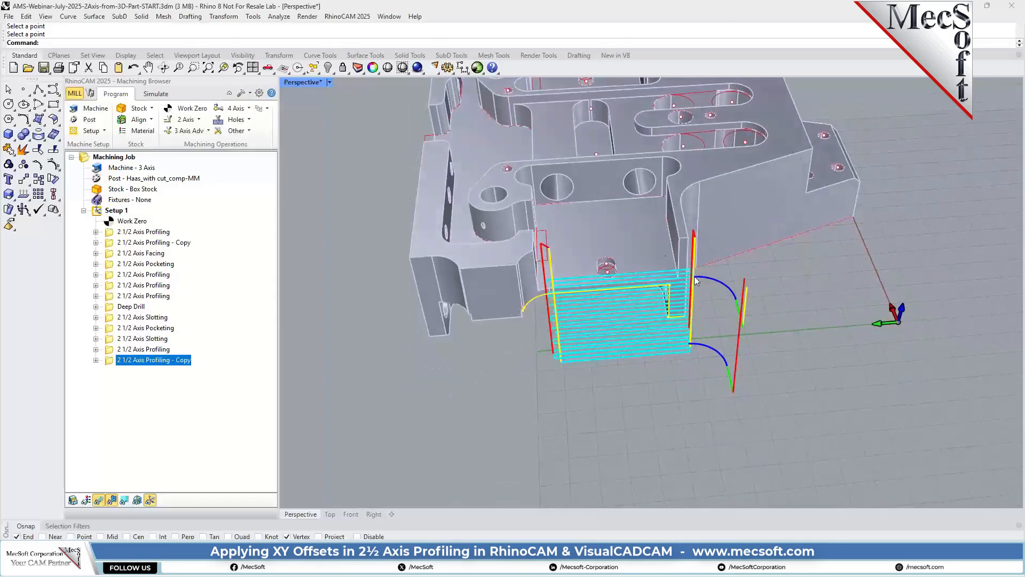
left_click(155, 94)
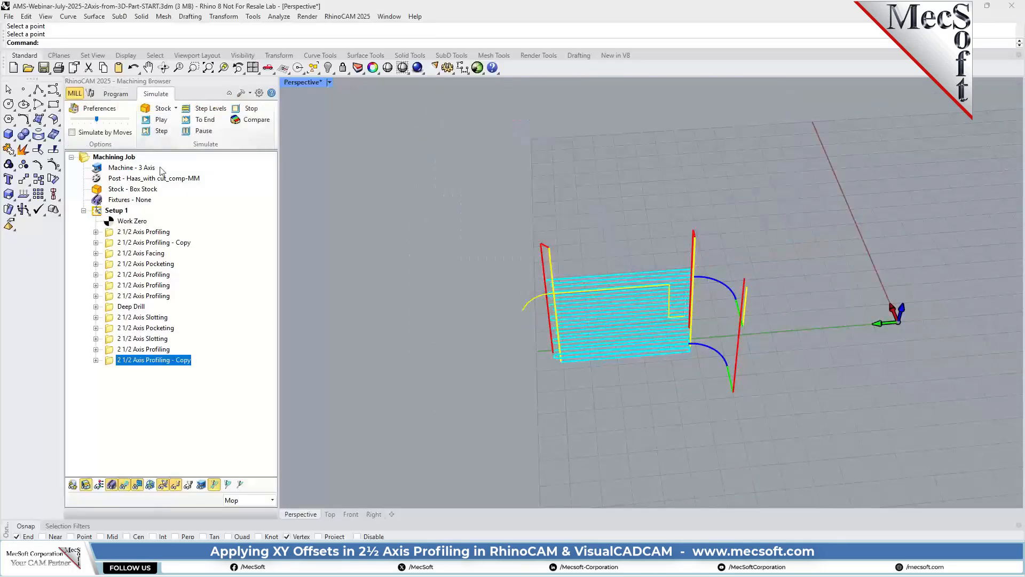
left_click(160, 119)
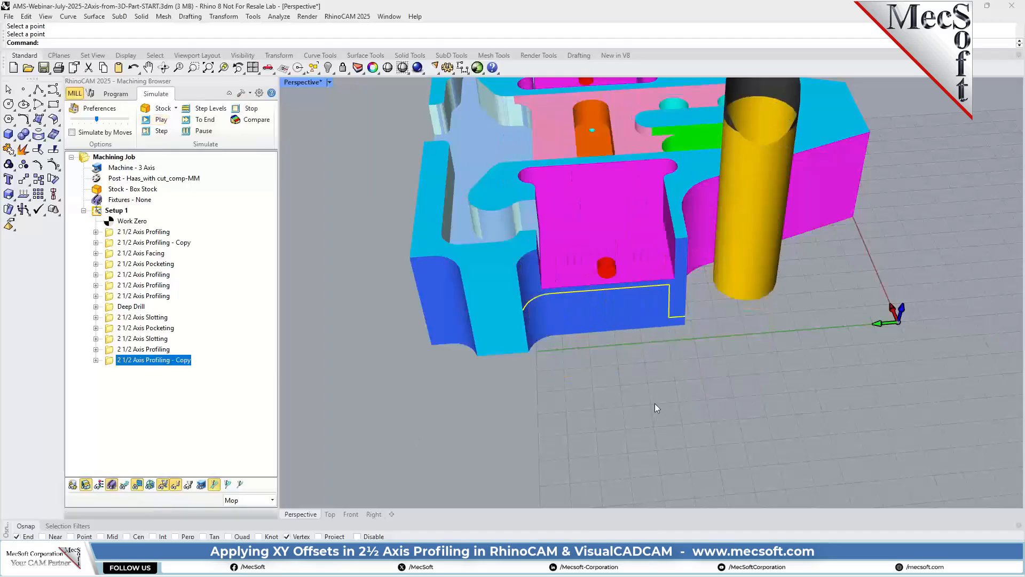
right_click_drag(737, 373, 470, 366)
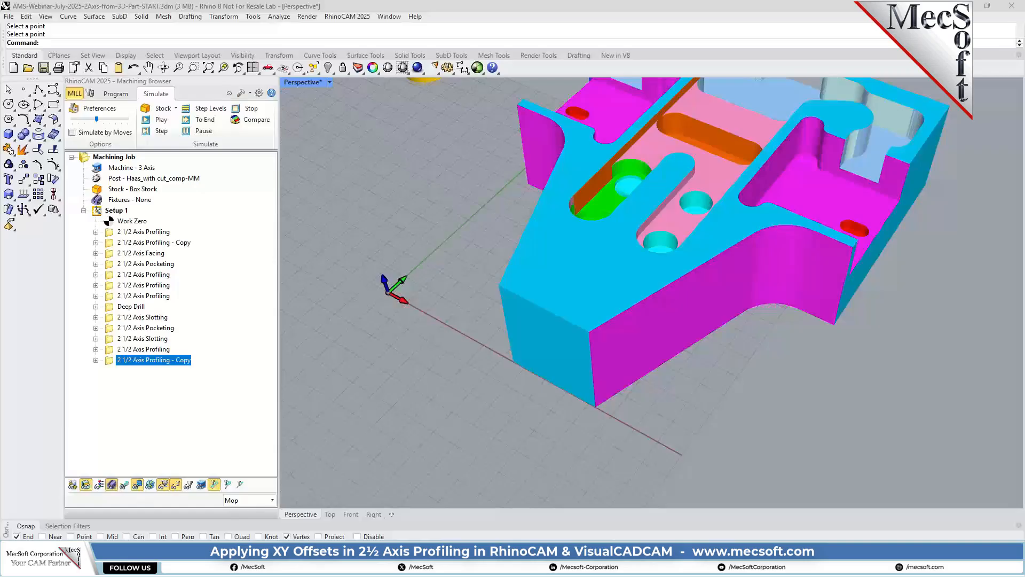
Create a new 2 1/2 Axis Profiling operation using the inner edge where the four-hole step meets its vertical wall as part region.
left_click(107, 97)
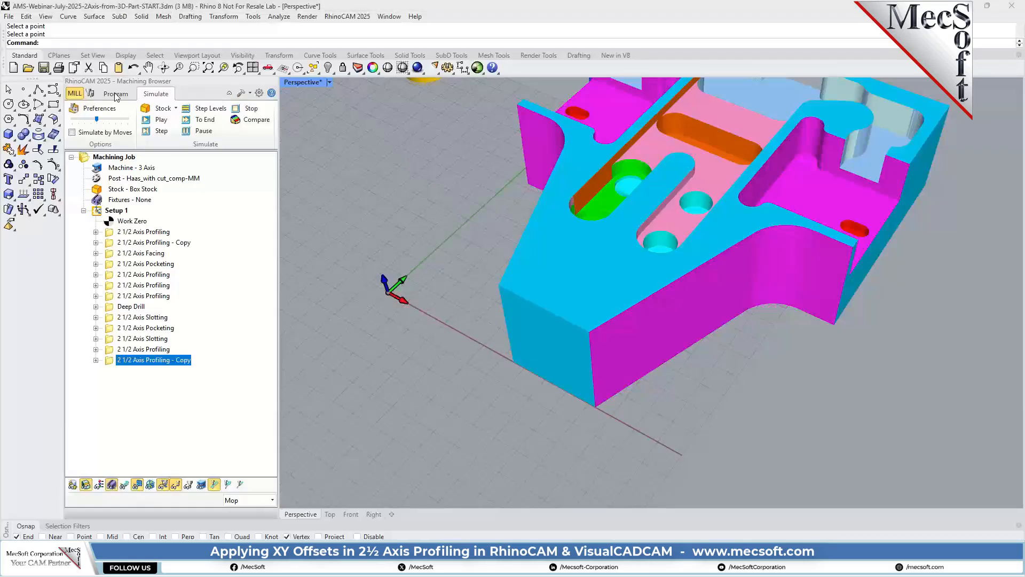
scroll(635, 342, "up", 3)
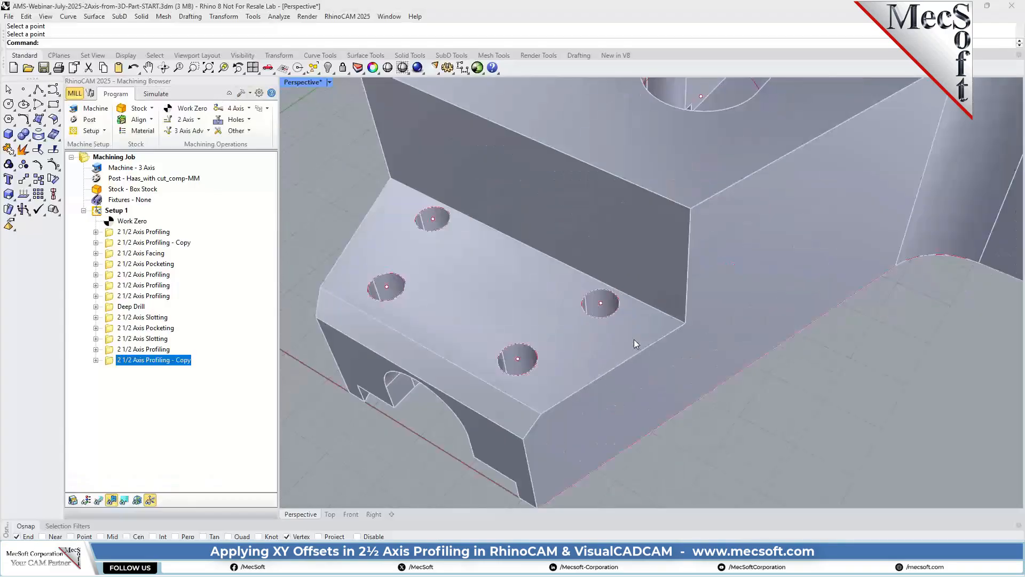
scroll(627, 302, "down", 3)
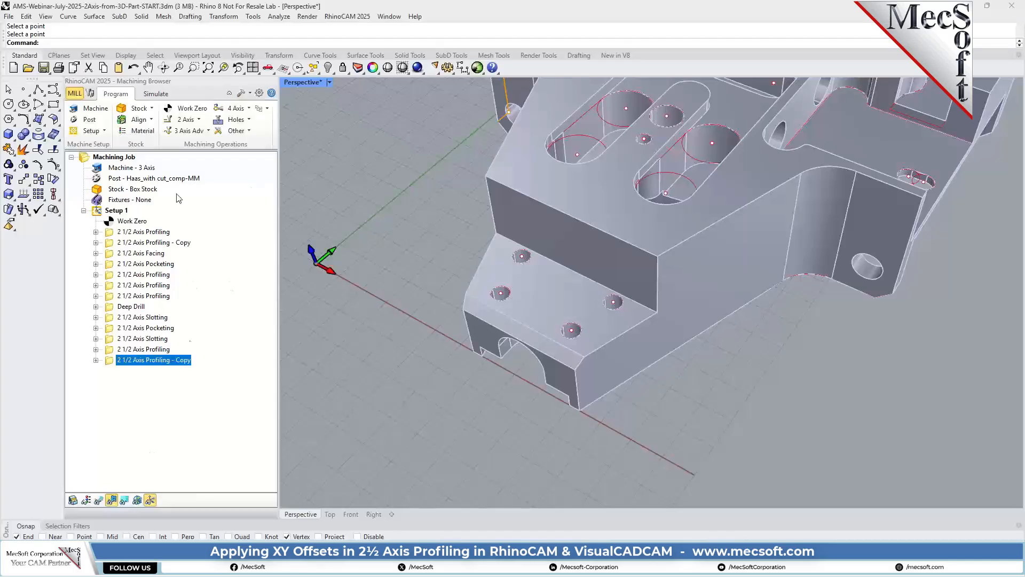
left_click(187, 119)
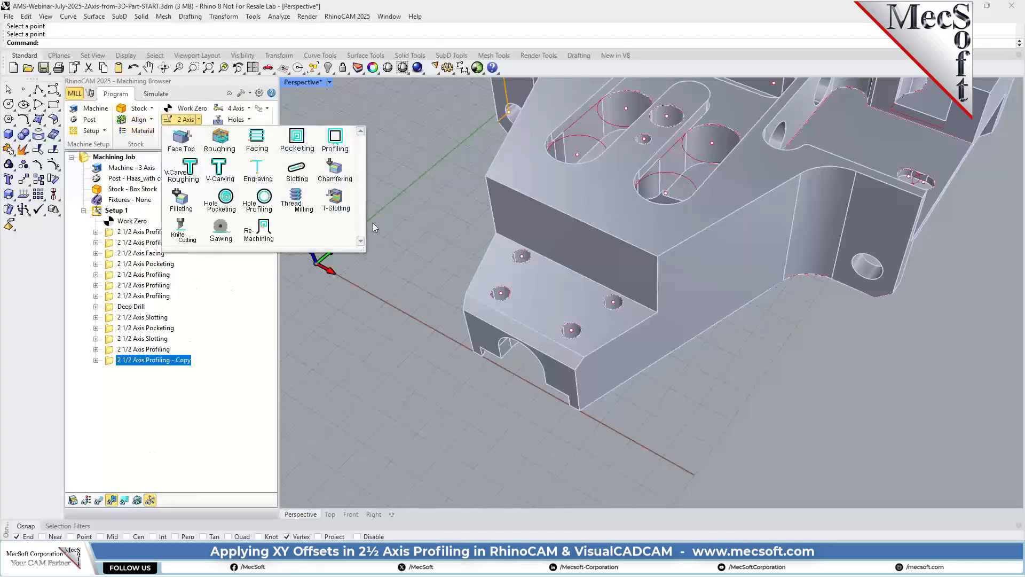
left_click(329, 143)
left_click(155, 340)
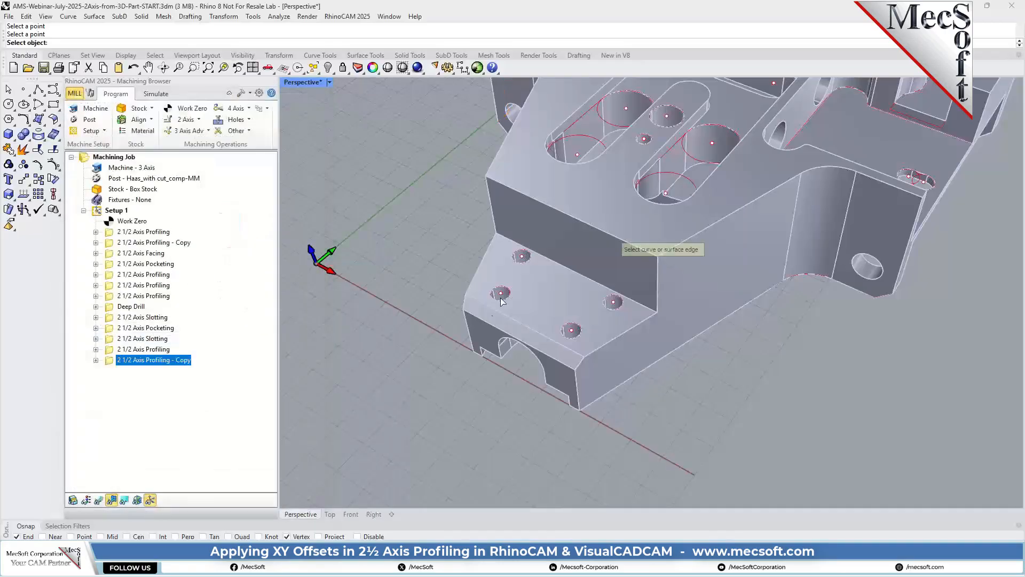
left_click(567, 269)
right_click(729, 360)
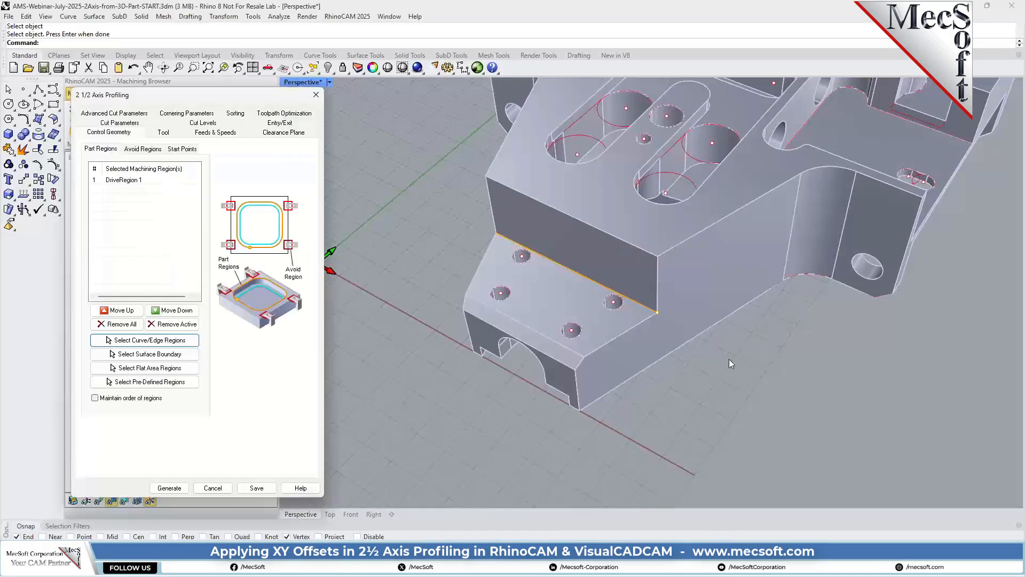
Choose the FLATMILL - 19 MM tool and have the cutting side determined using the 3D model.
left_click(160, 132)
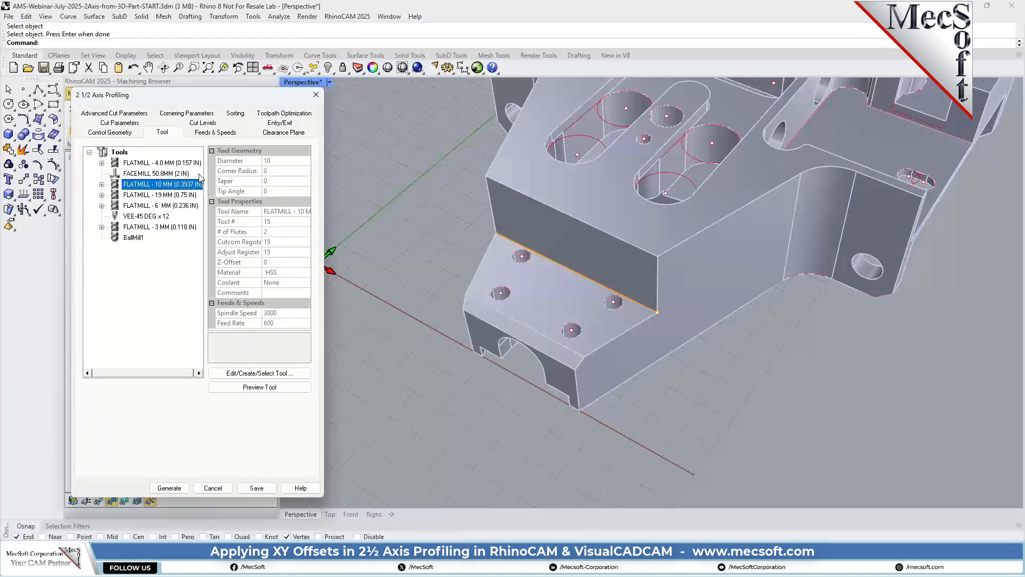
left_click(151, 197)
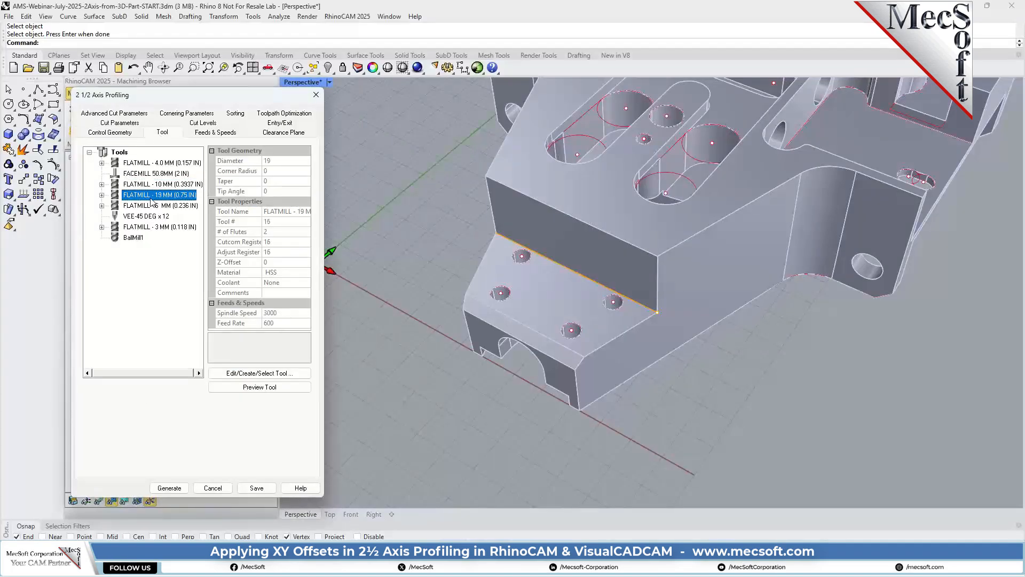
left_click(106, 123)
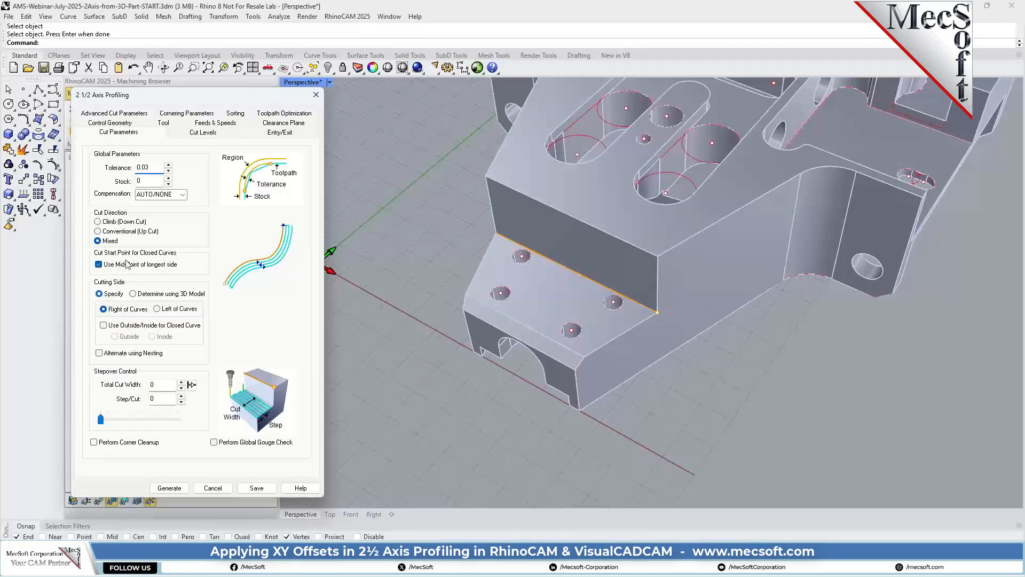
left_click(145, 294)
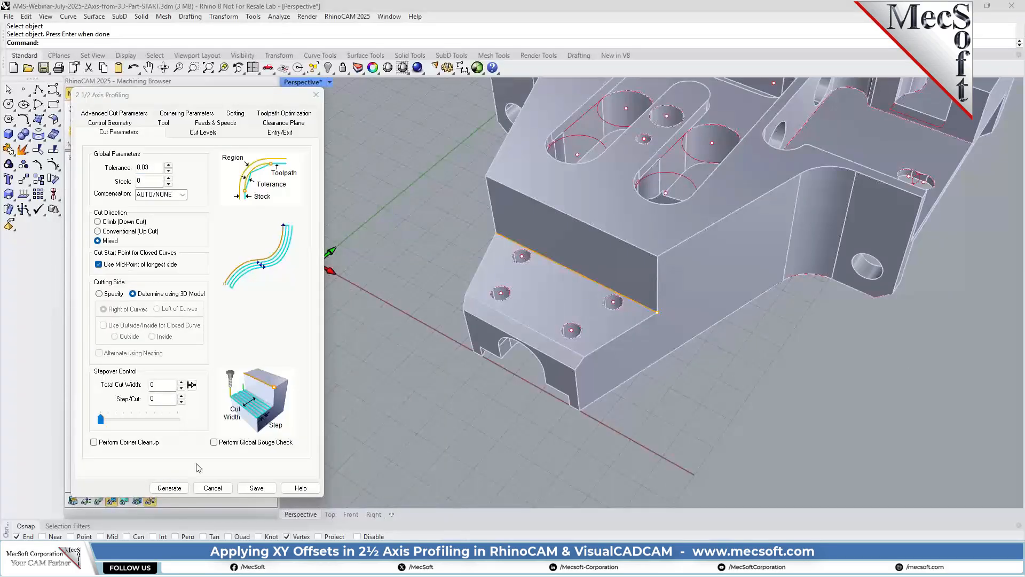
Set the stepover control to a total cut width of 10 with 5 per step.
left_click(165, 384)
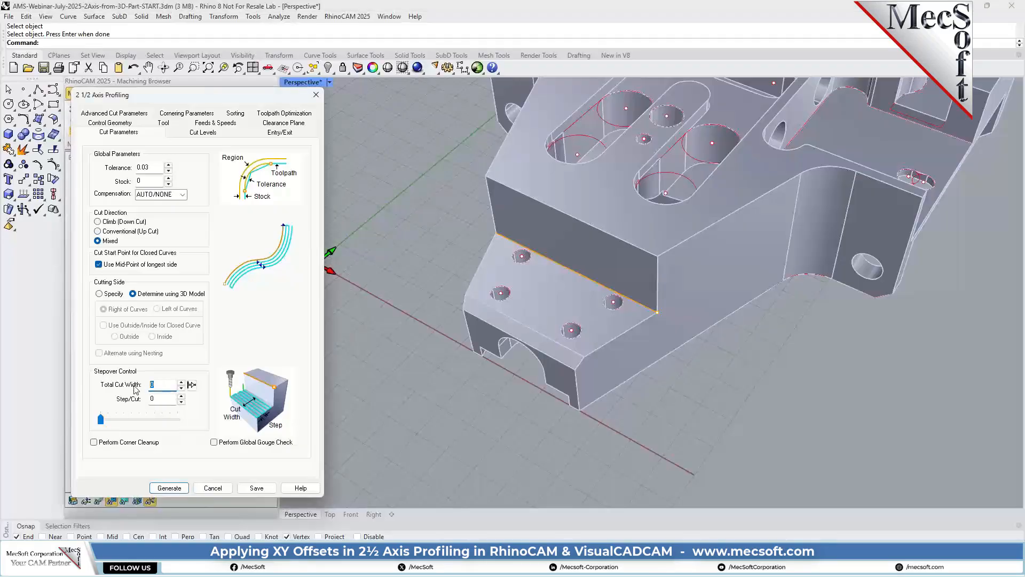
key("Tab")
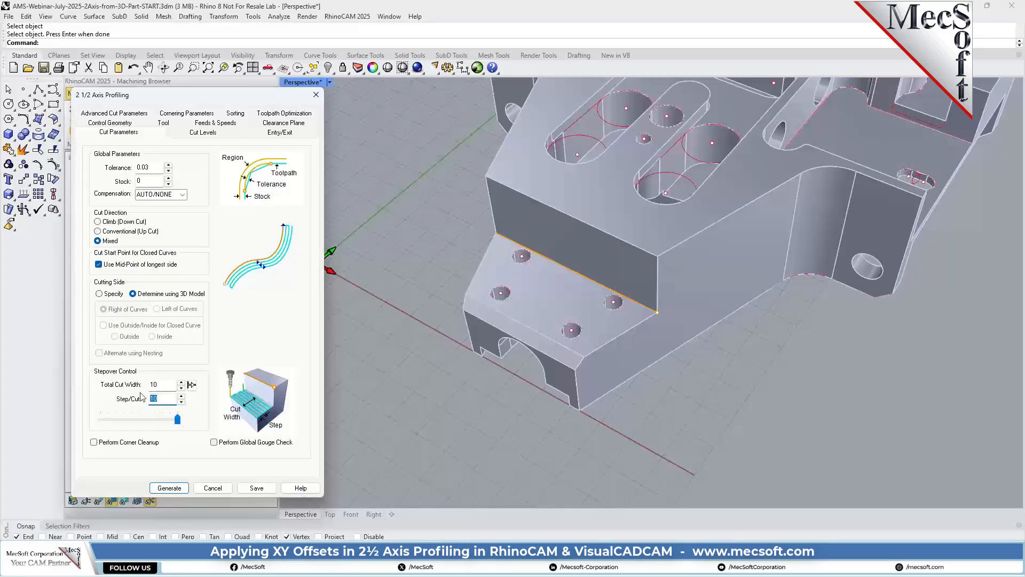
type("5")
Locate the cut geometry at the bottom and define a total cut depth of 11.0998 from the step wall's upper and lower end points.
left_click(203, 133)
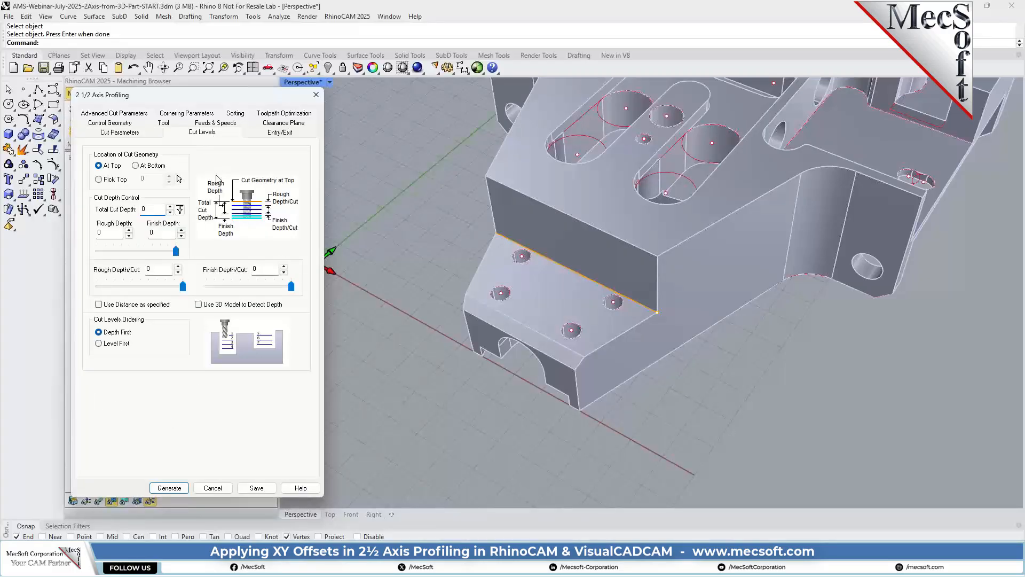
left_click(138, 167)
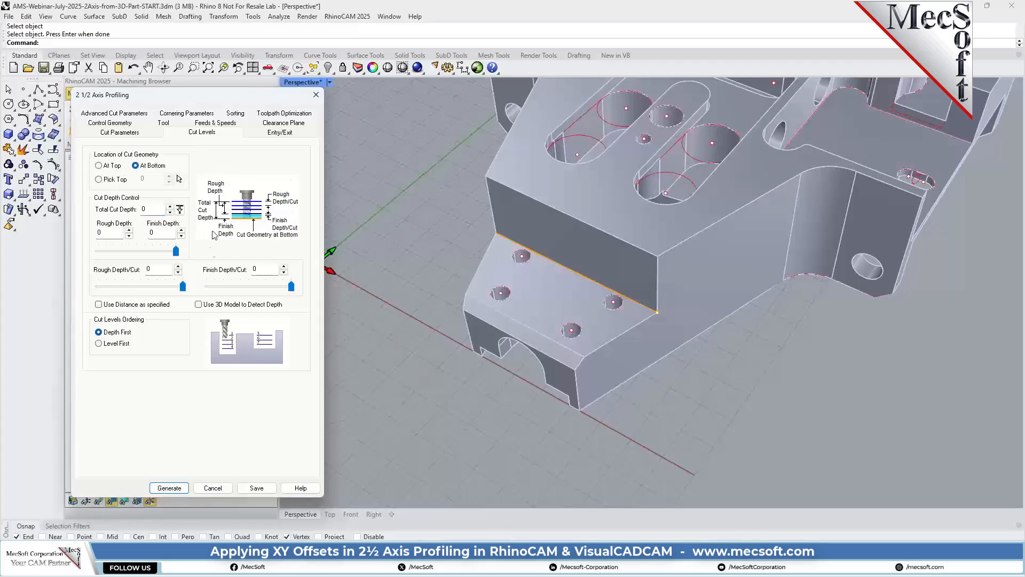
left_click(180, 209)
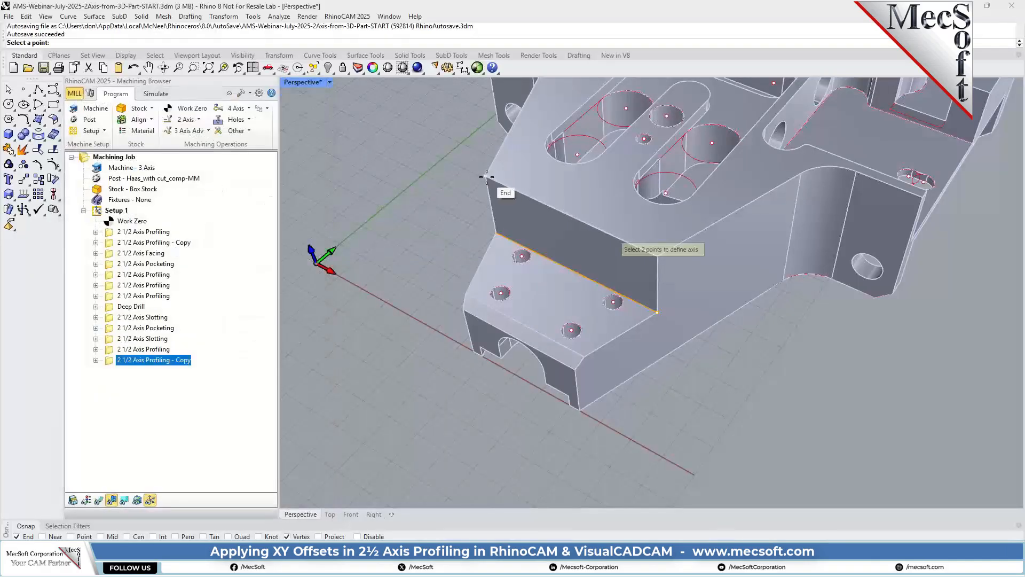
left_click(496, 232)
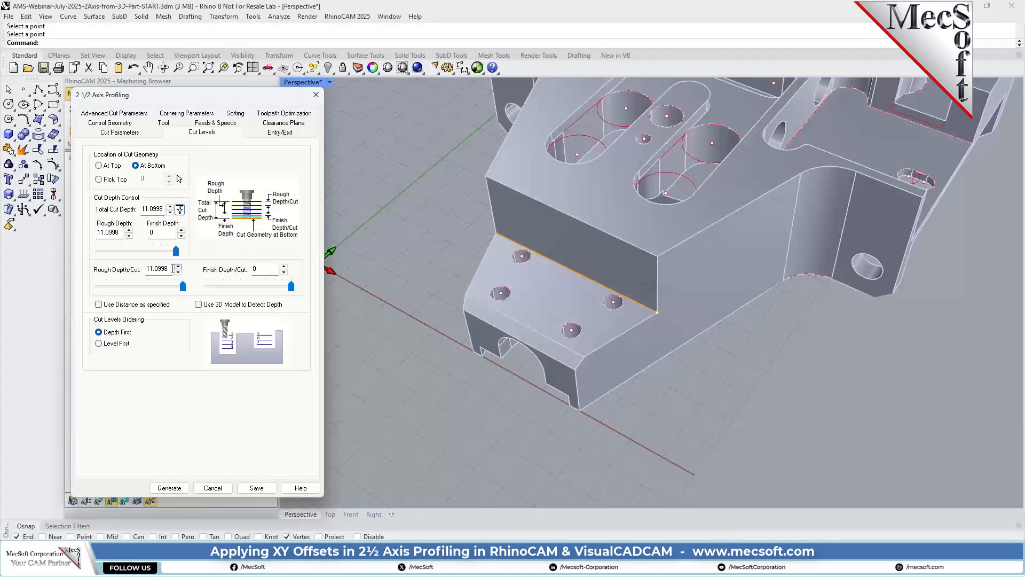
Set the rough depth per cut to 4 and use the distance as specified.
left_click_drag(173, 269, 121, 268)
type("4")
left_click(143, 306)
Make the engage and retract motions linear with an angle of 0, and generate the step's profiling toolpath.
left_click(280, 132)
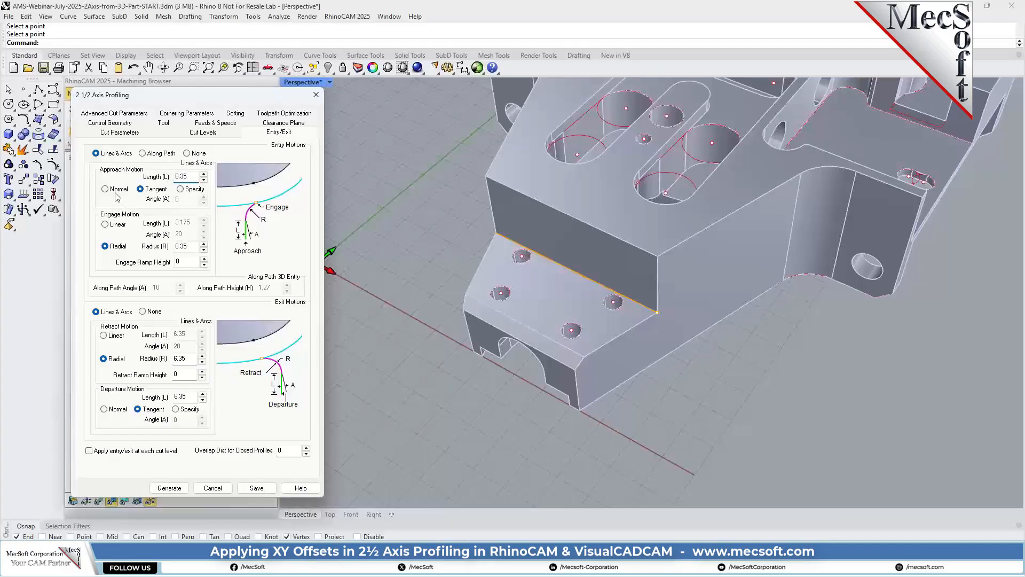
left_click(106, 224)
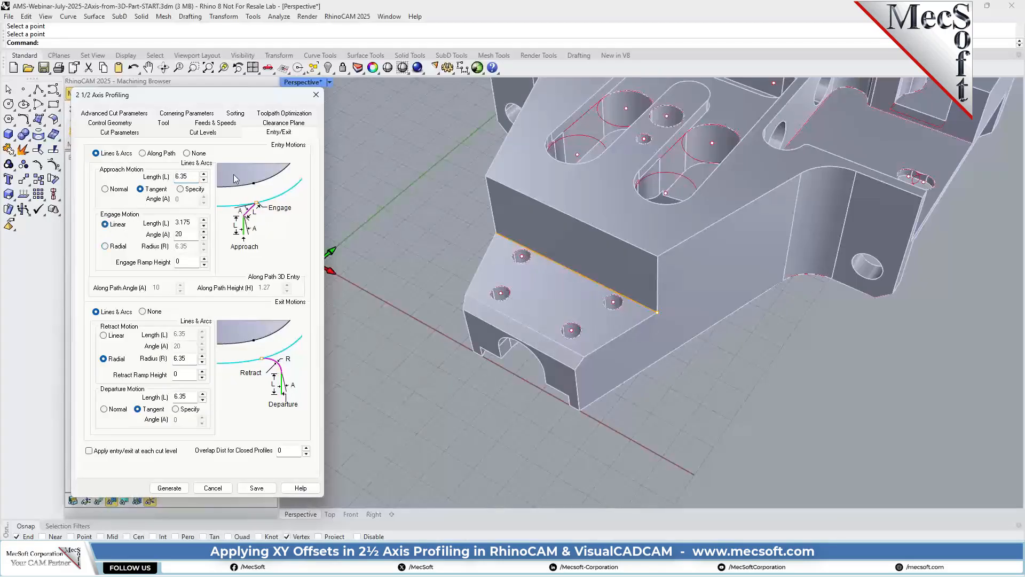
left_click(188, 234)
double_click(188, 234)
type("0")
left_click(103, 335)
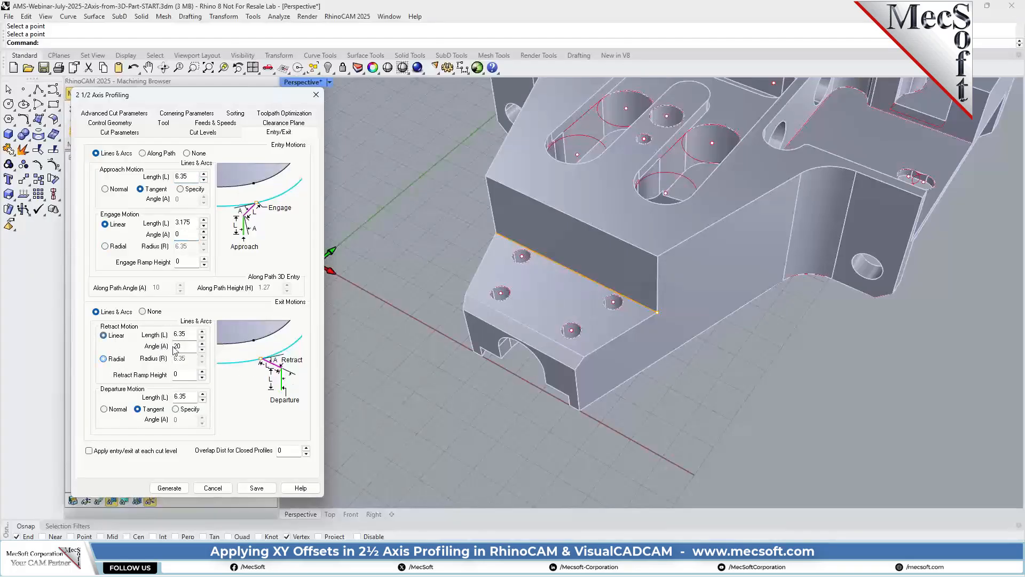
double_click(184, 346)
type("0")
left_click(167, 489)
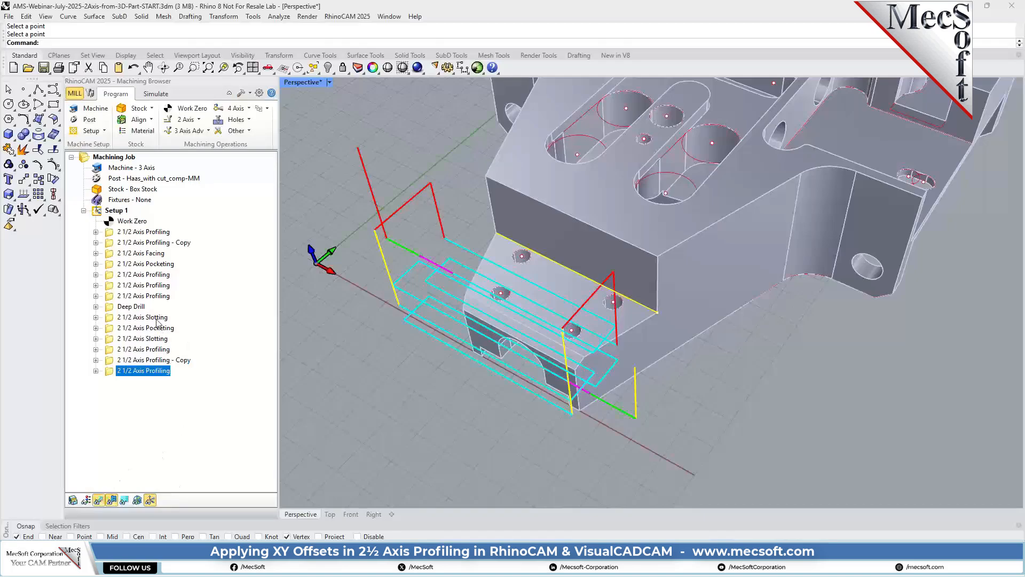
Set the operation's approach length to 15, lengthen its departure motion as well, and regenerate the toolpath.
right_click_drag(525, 347, 572, 308)
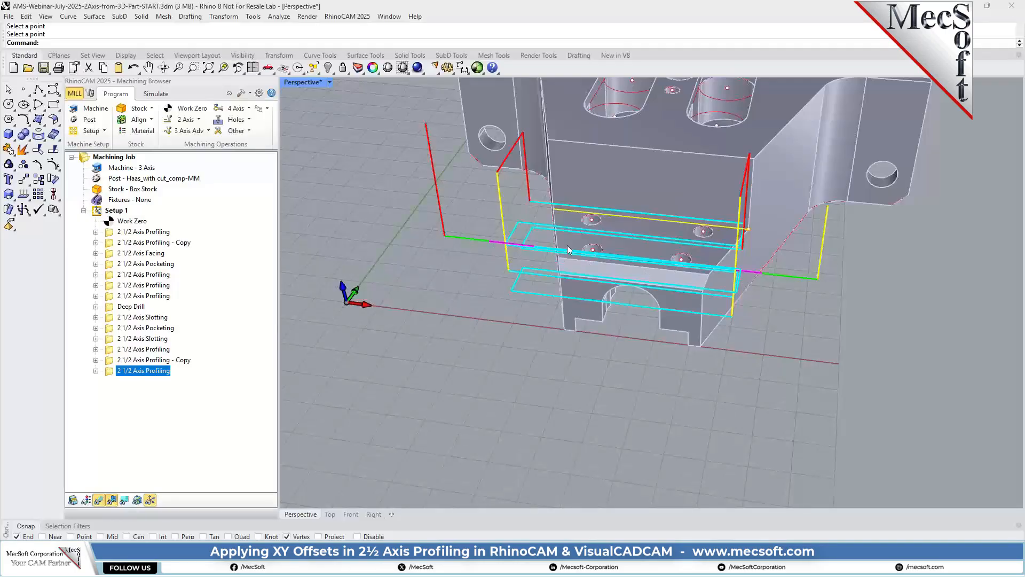
double_click(113, 371)
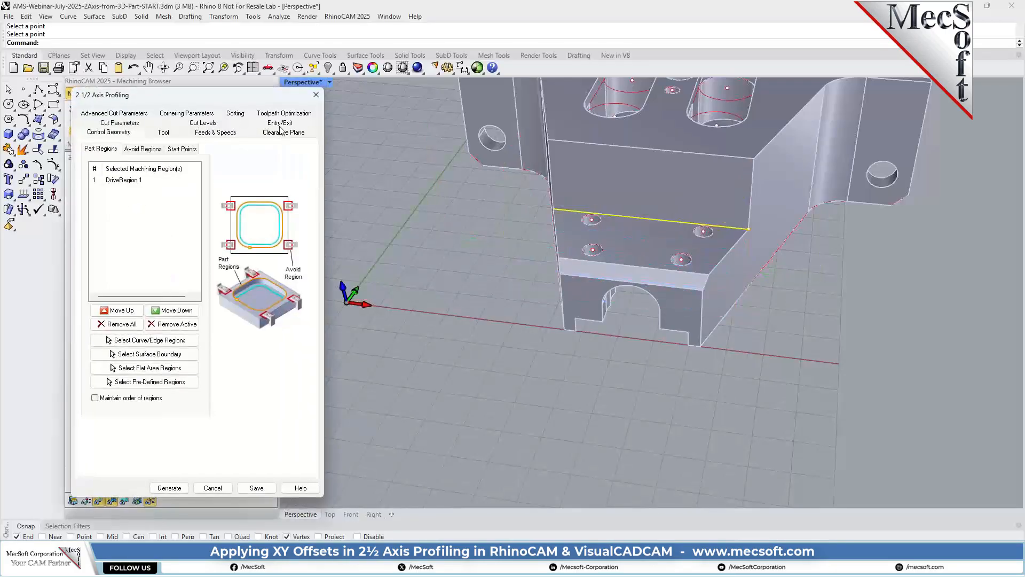
left_click(280, 125)
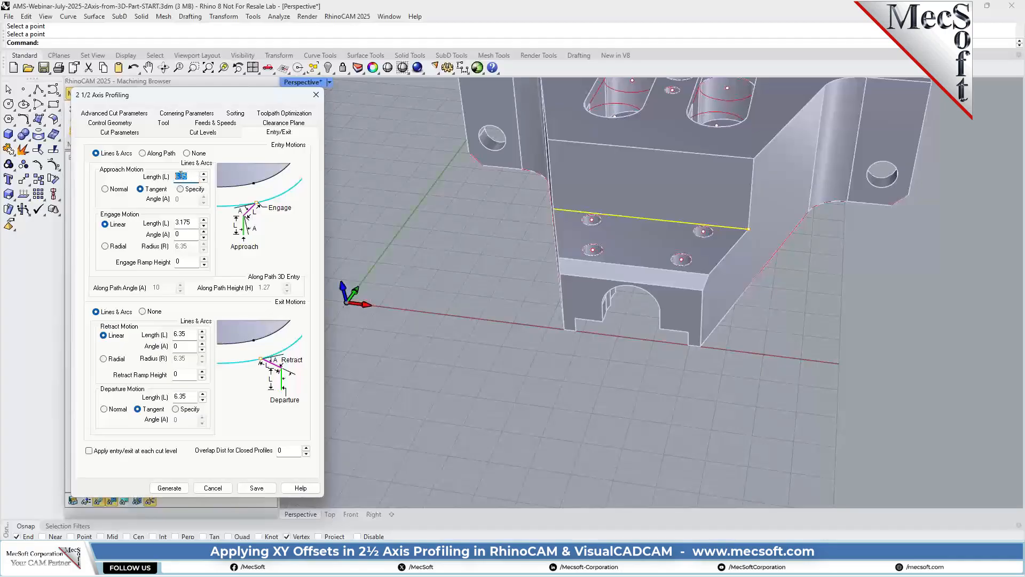
type("15")
left_click_drag(193, 397, 155, 398)
left_click(169, 487)
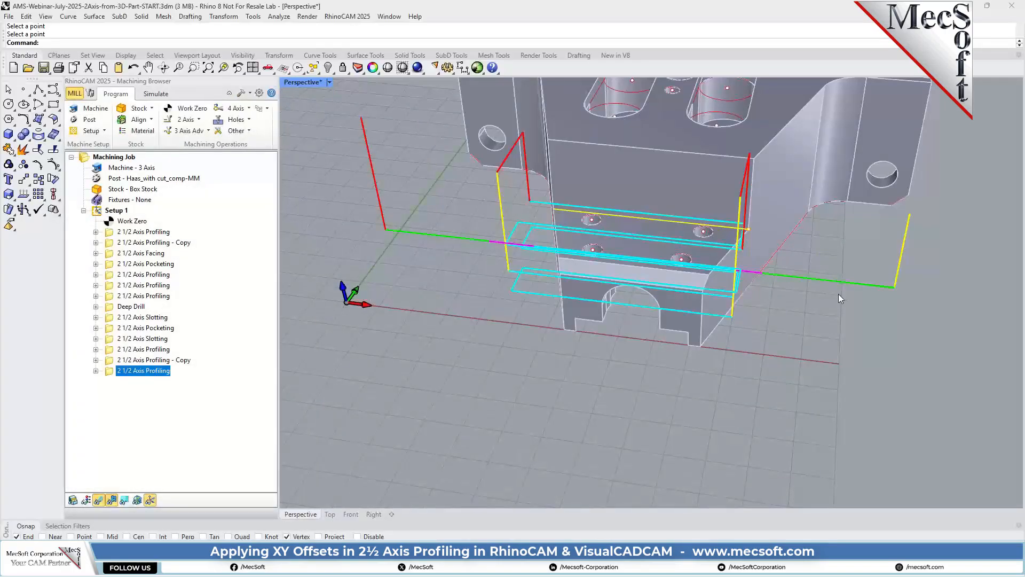
Simulate the material removal of the four-hole step's profiling operation.
right_click_drag(840, 298, 788, 299)
left_click(155, 94)
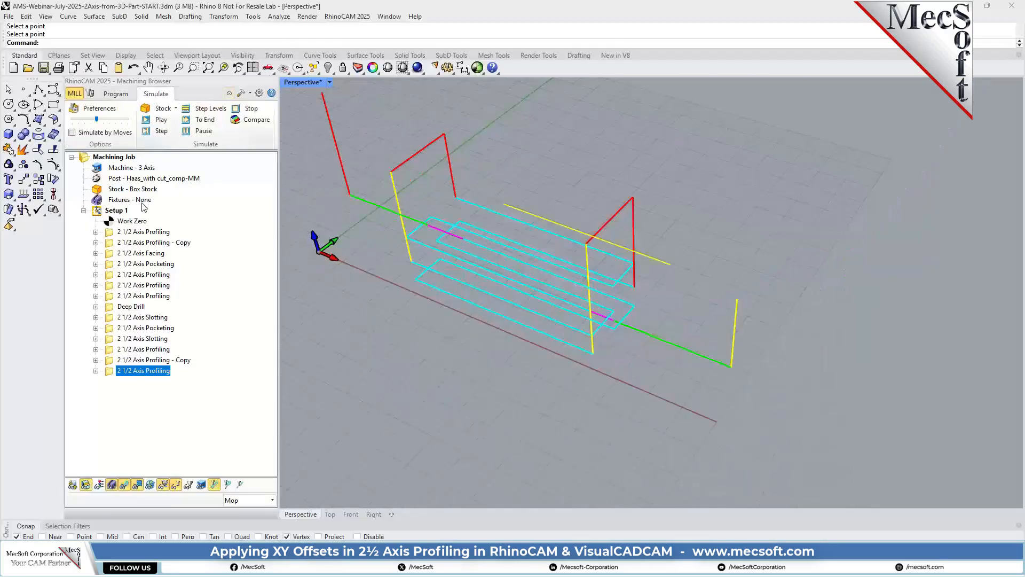
left_click(160, 119)
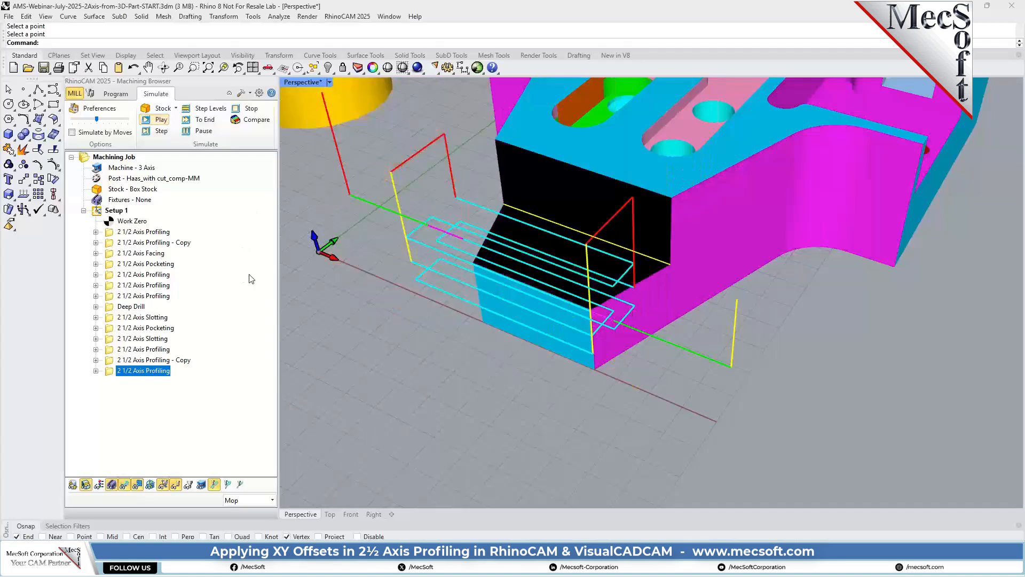
Change the simulation color of the last 2 1/2 Axis Profiling operation to green.
right_click(148, 371)
left_click(181, 362)
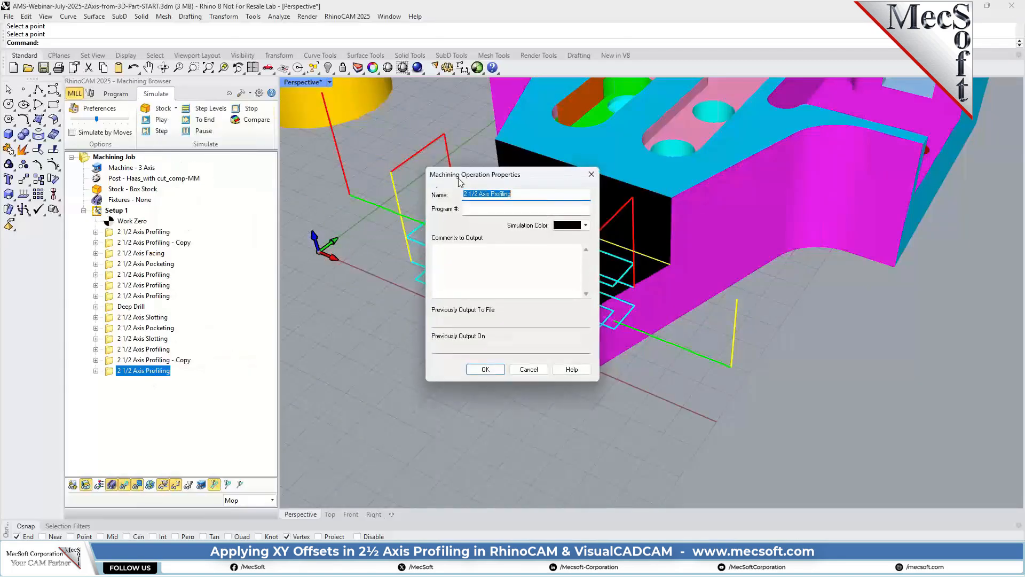
left_click(586, 224)
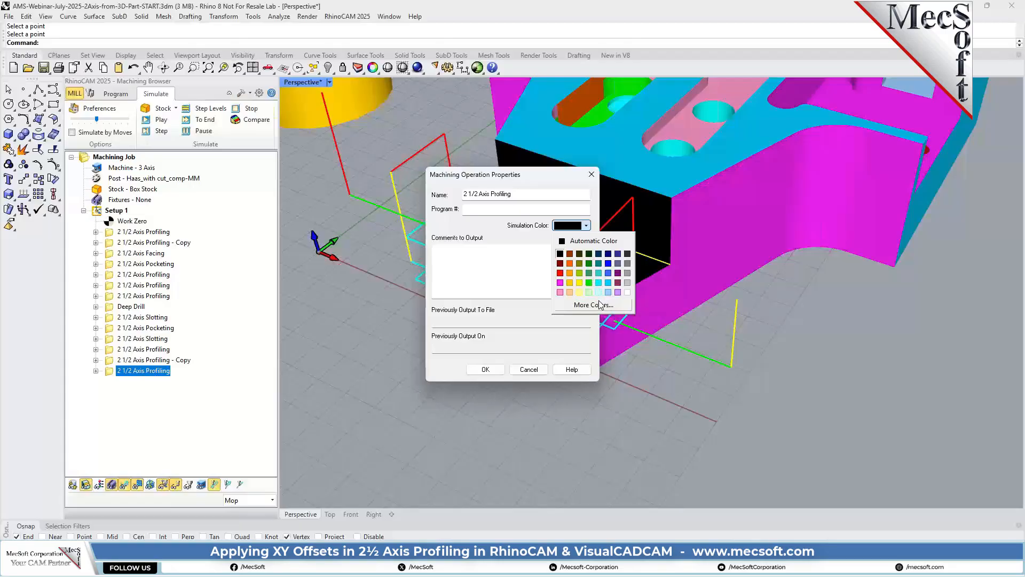
left_click(590, 282)
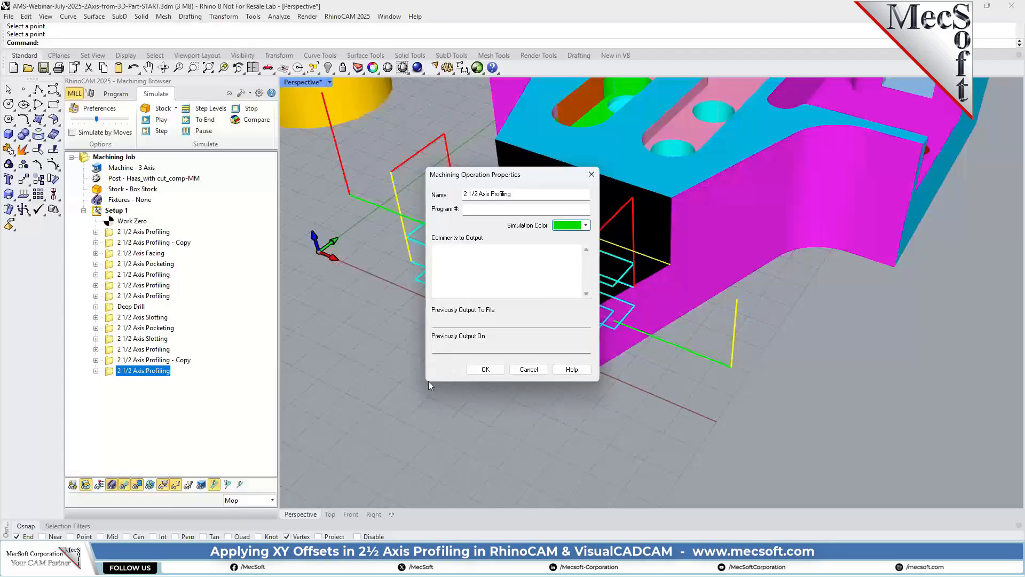
left_click(485, 369)
Hide the toolpath display and replay the last profiling operation's simulation.
left_click(145, 372)
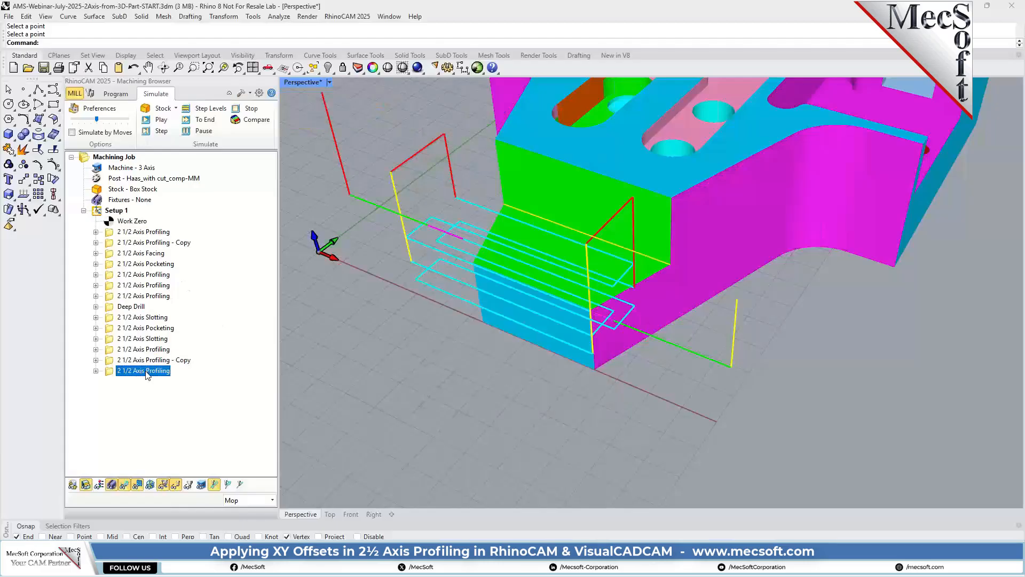
left_click(124, 484)
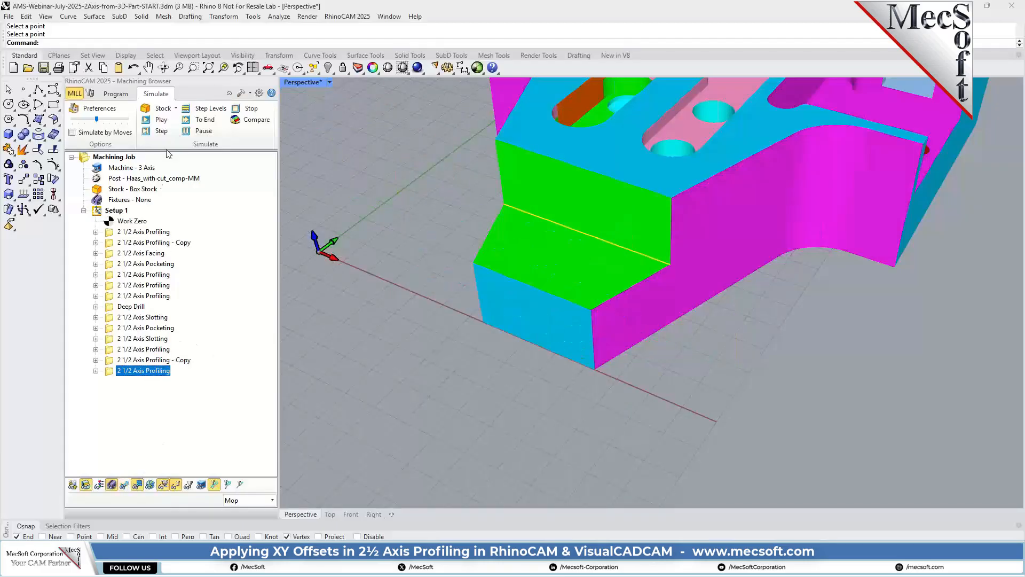
left_click(161, 119)
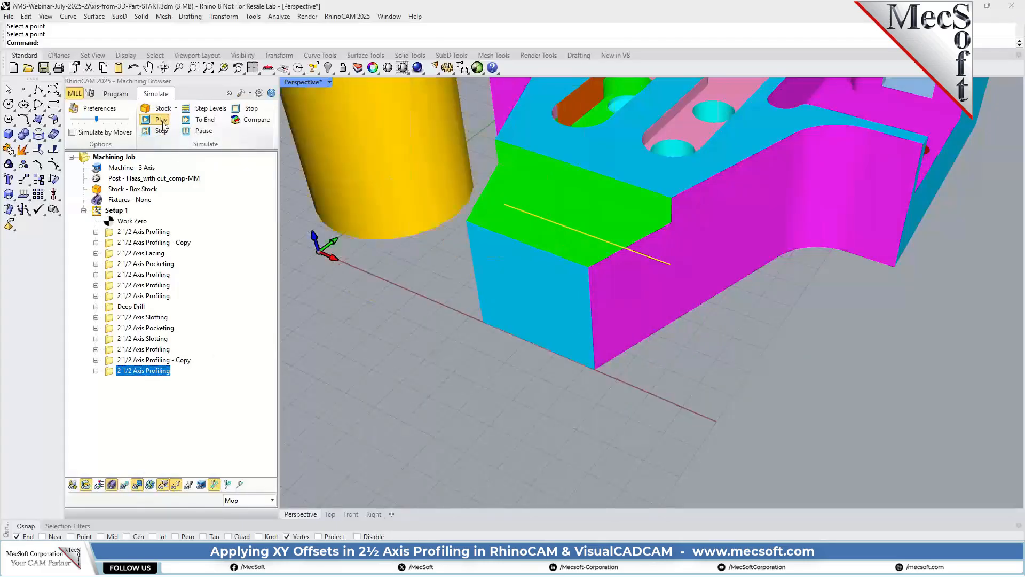